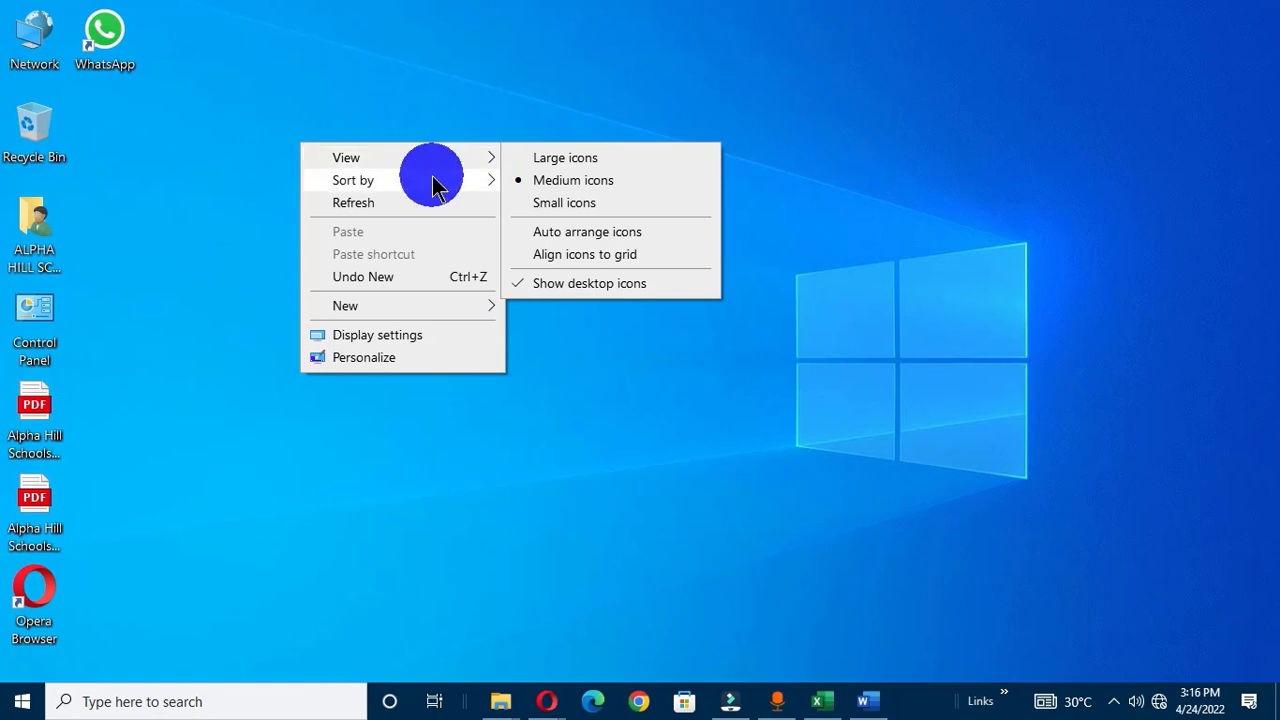
- Switch to Word and fill the blank document with sample text generated by =rand(4,6)
{"action": "left_click", "coordinate": [873, 708]}
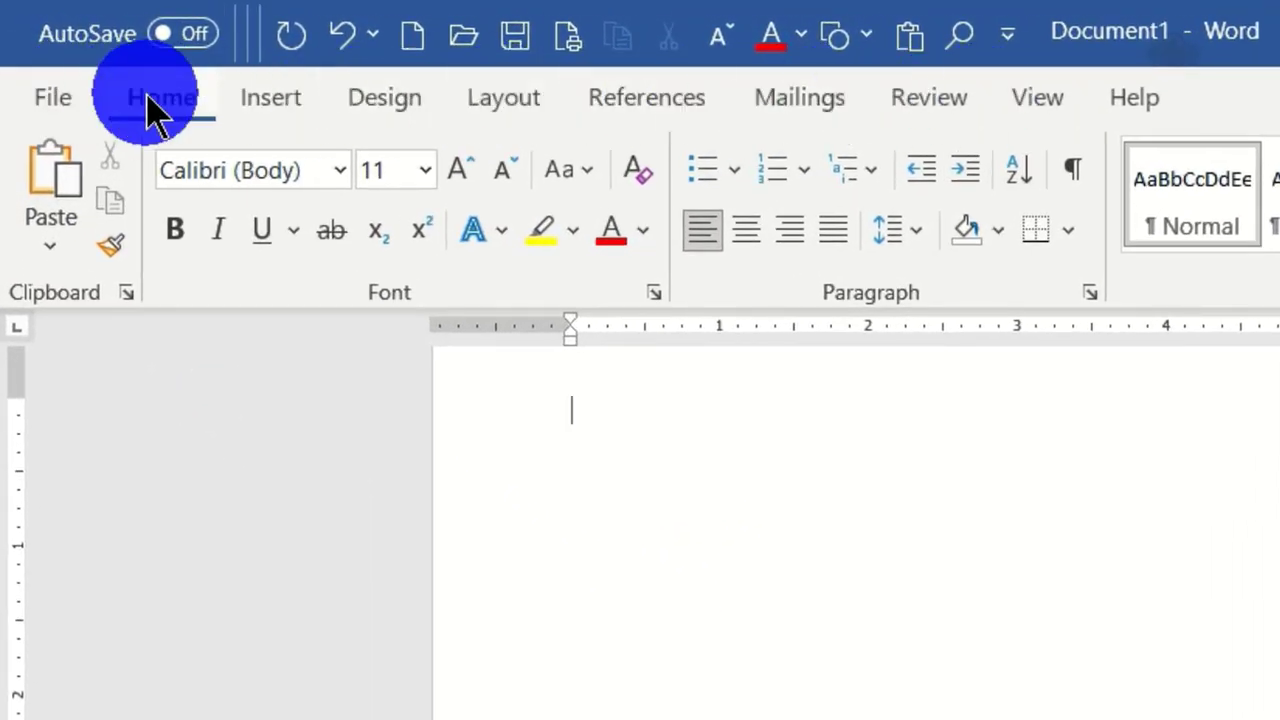
{"action": "left_click", "coordinate": [158, 100]}
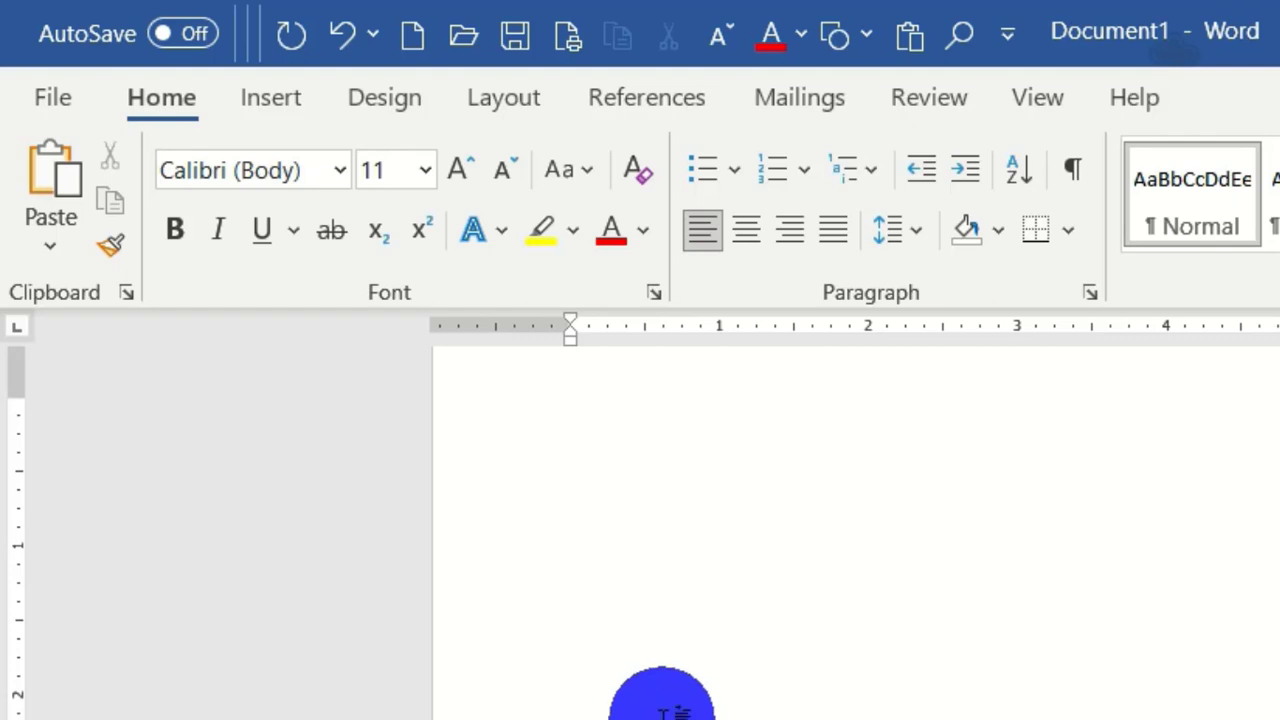
{"action": "type", "text": "=rand("}
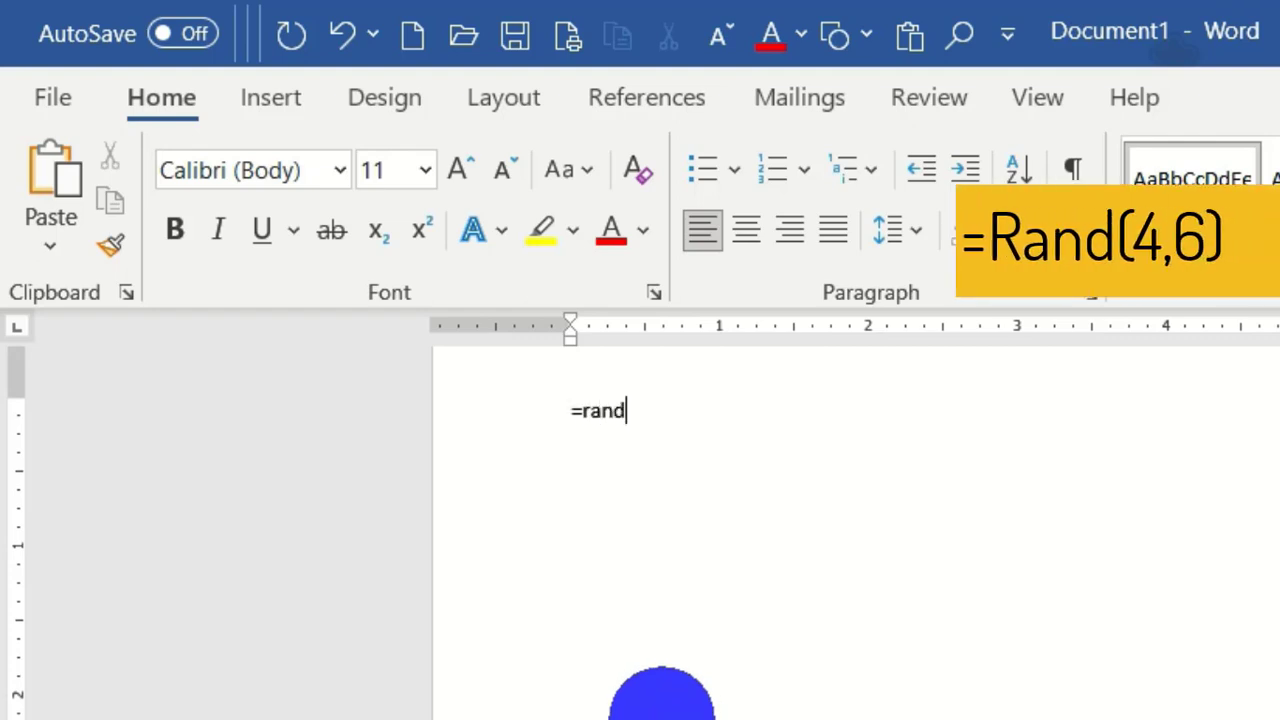
{"action": "type", "text": "4,6)"}
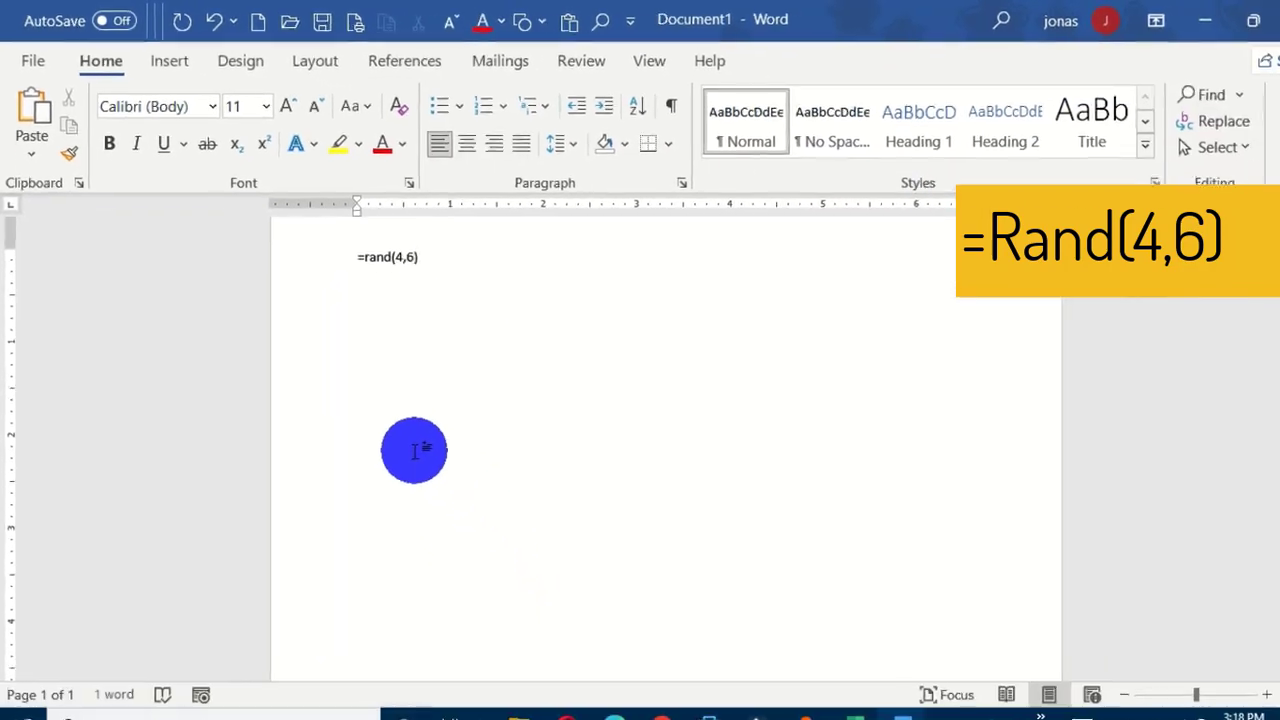
{"action": "key", "text": "Return"}
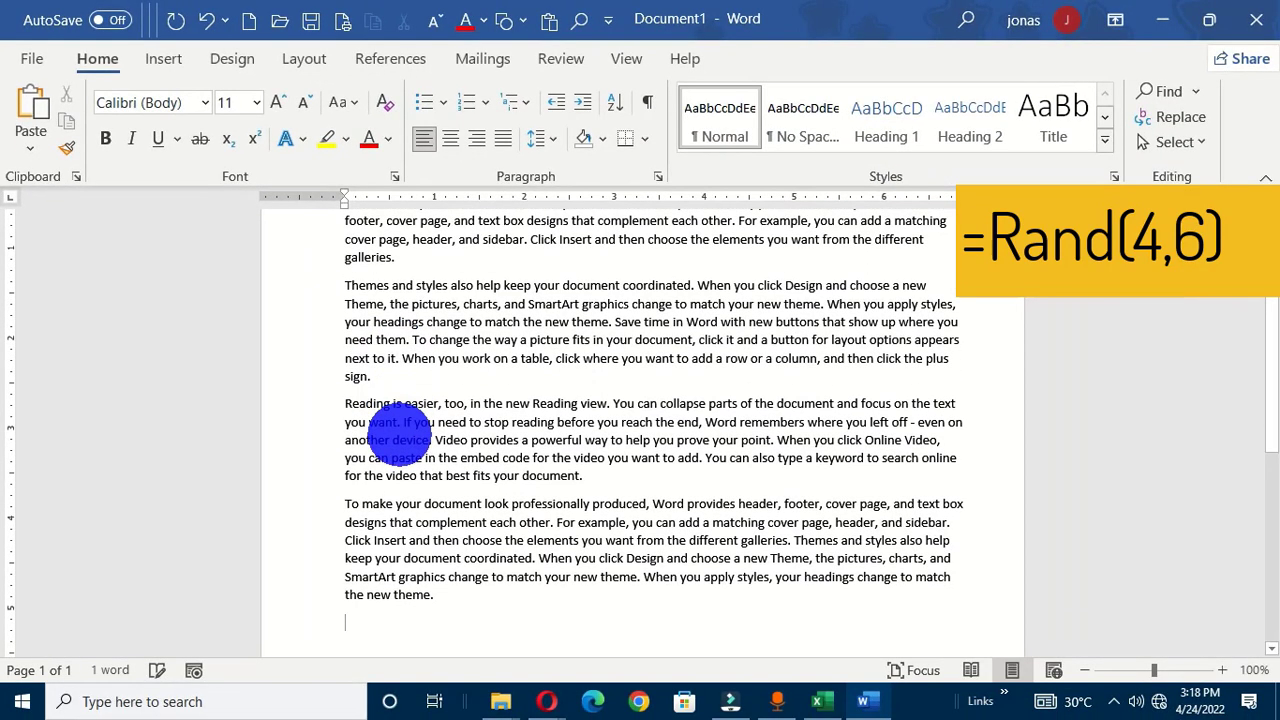
{"action": "scroll", "coordinate": [450, 537], "scroll_direction": "up", "scroll_amount": 2}
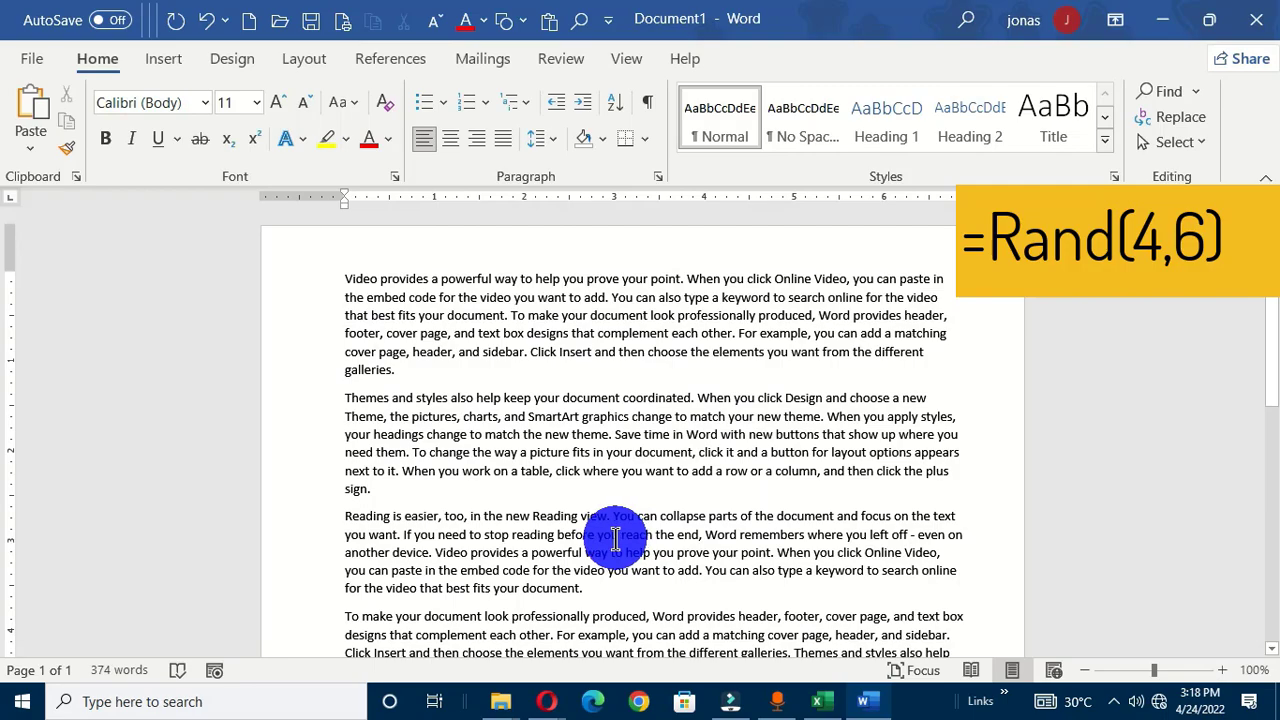
{"action": "scroll", "coordinate": [605, 524], "scroll_direction": "down", "scroll_amount": 1}
{"action": "scroll", "coordinate": [605, 524], "scroll_direction": "up", "scroll_amount": 1}
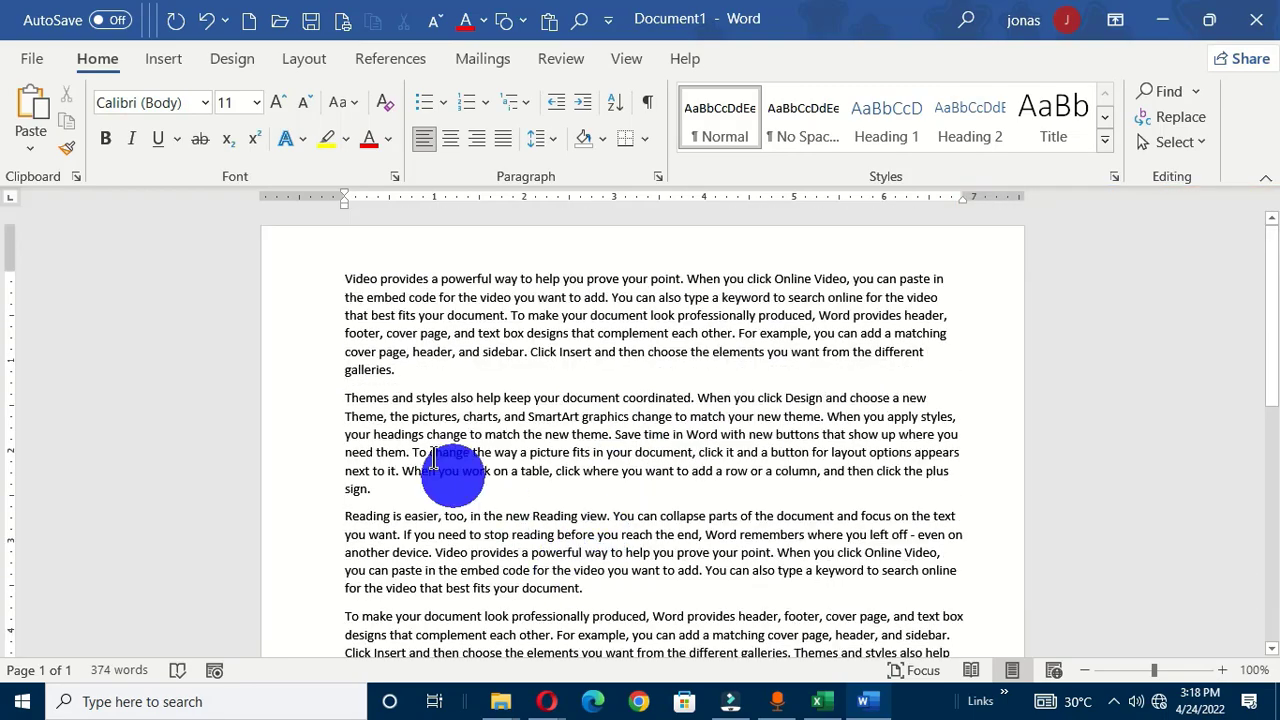
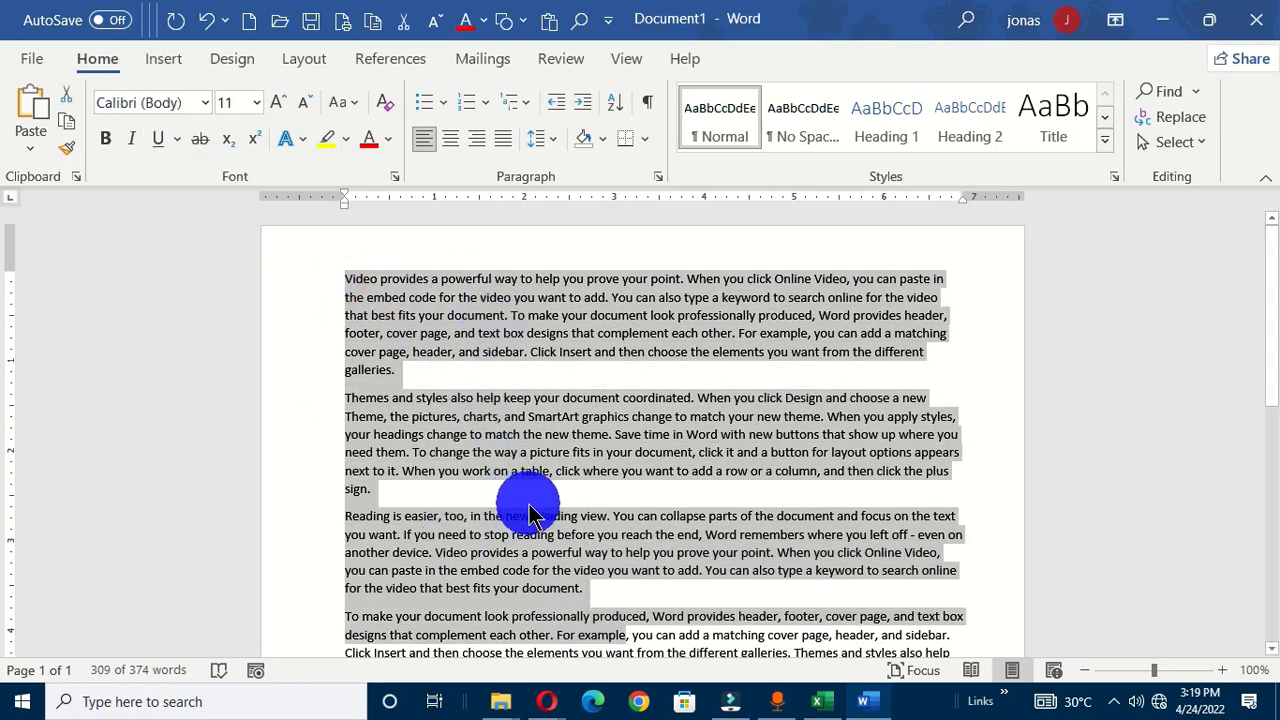
- Select all the text in the document and set its font to Times New Roman
{"action": "left_click", "coordinate": [505, 495]}
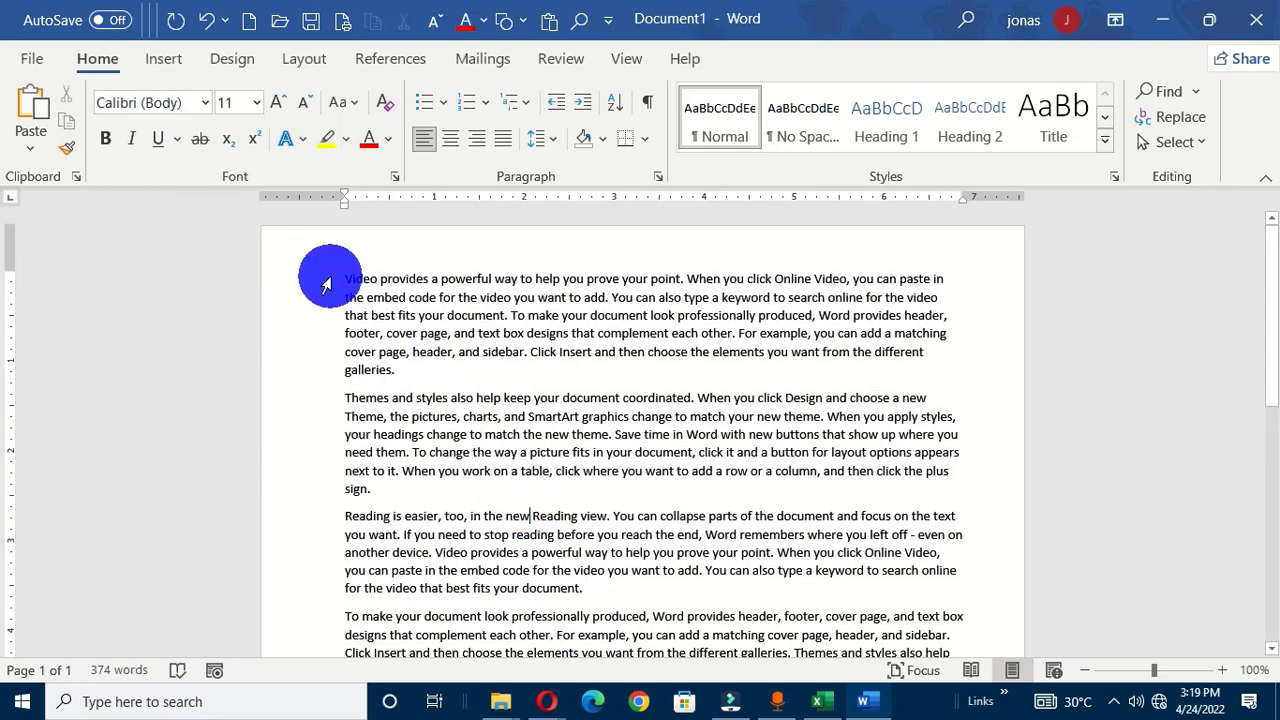
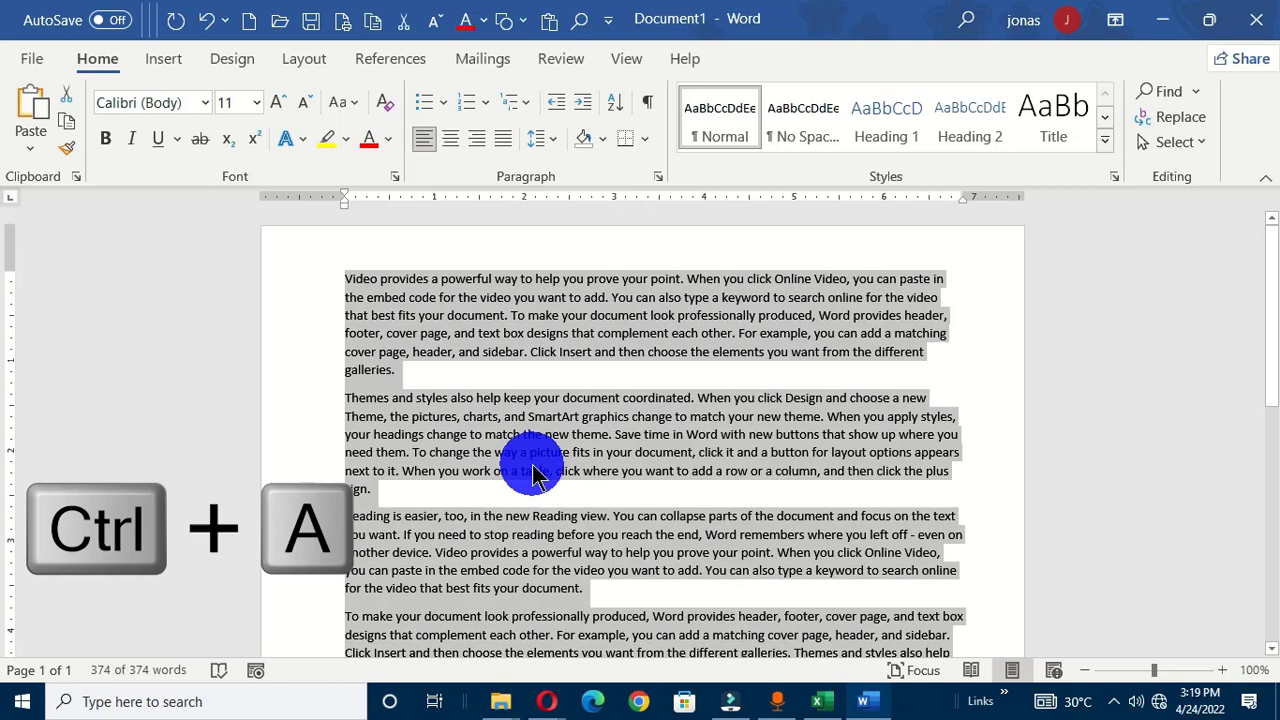
{"action": "left_click", "coordinate": [535, 398]}
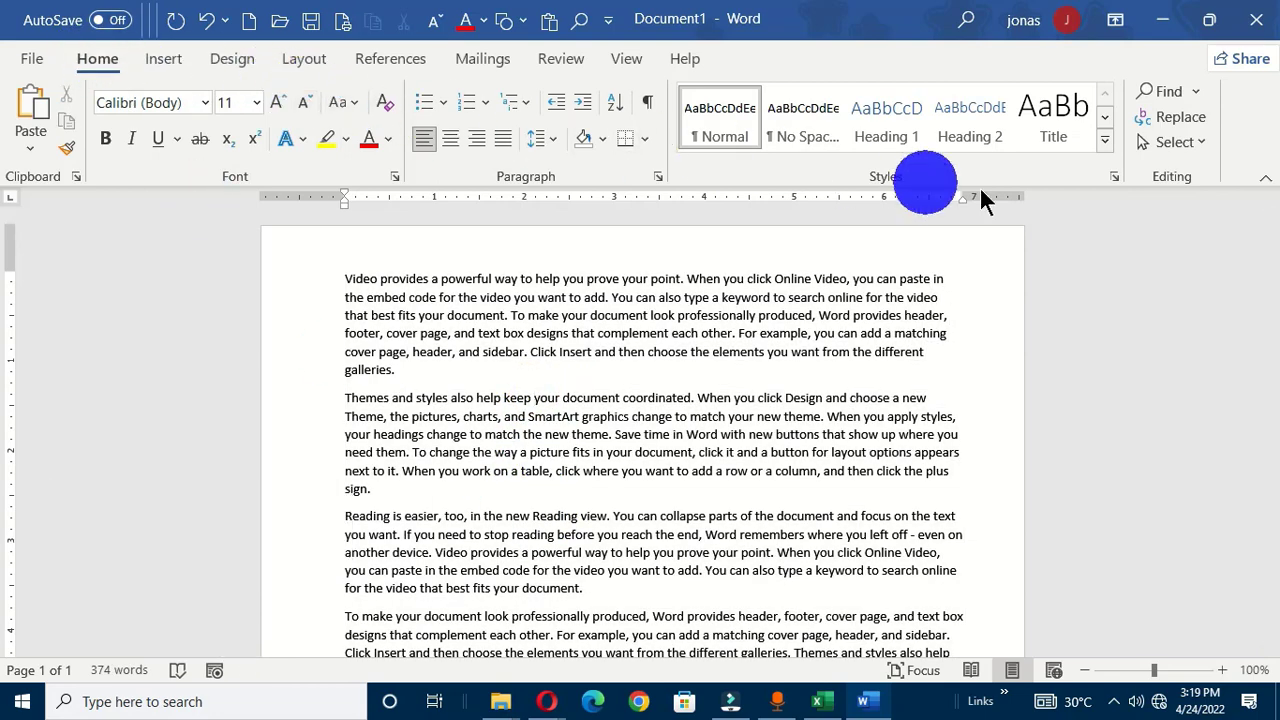
{"action": "left_click", "coordinate": [1198, 150]}
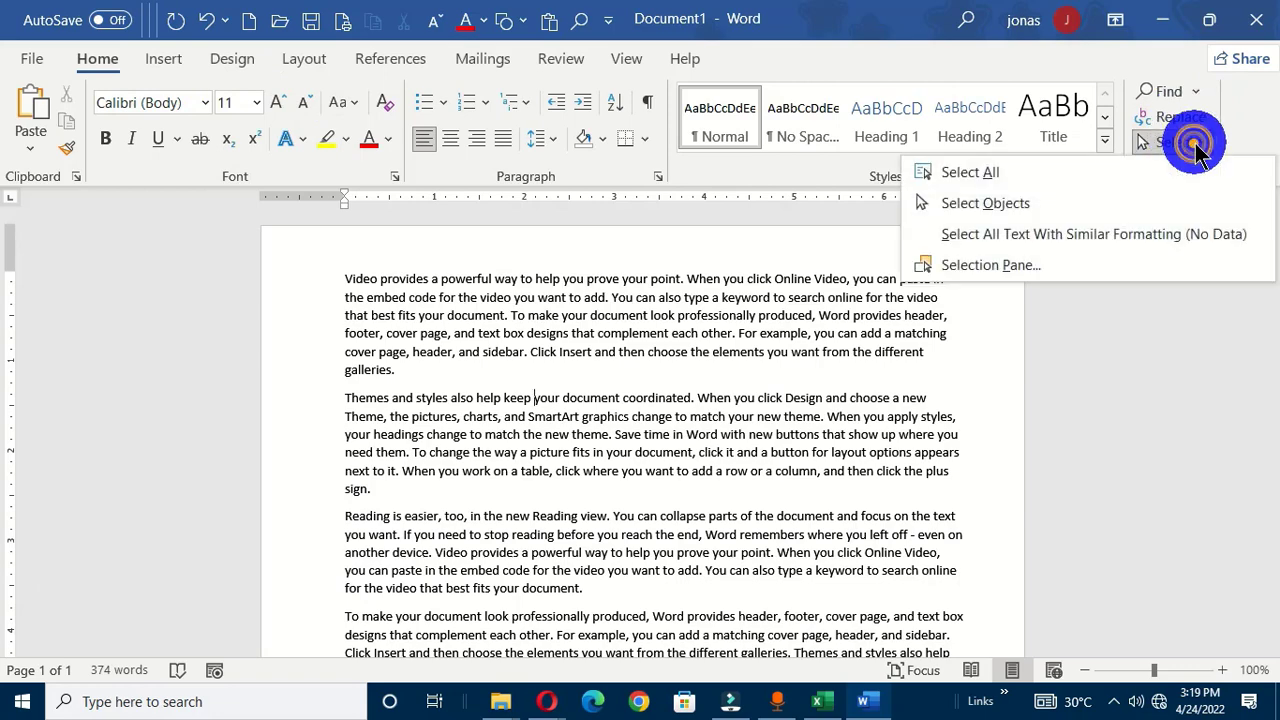
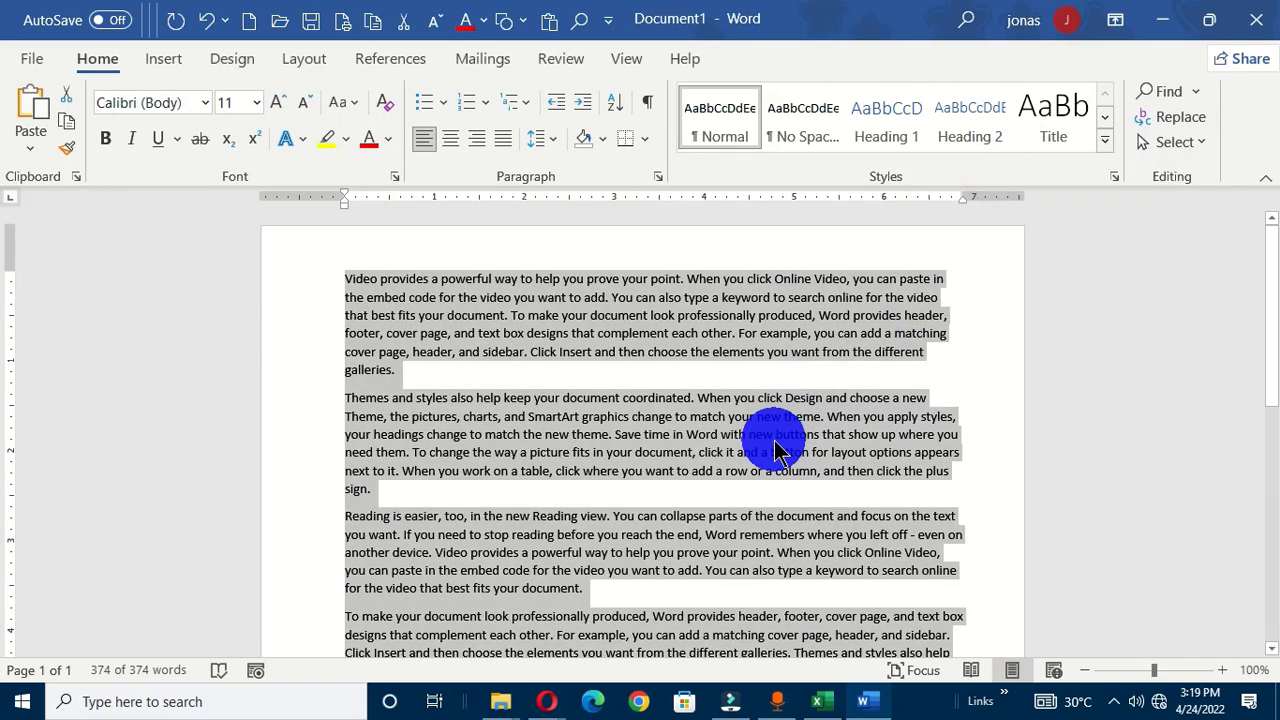
{"action": "left_click", "coordinate": [210, 110]}
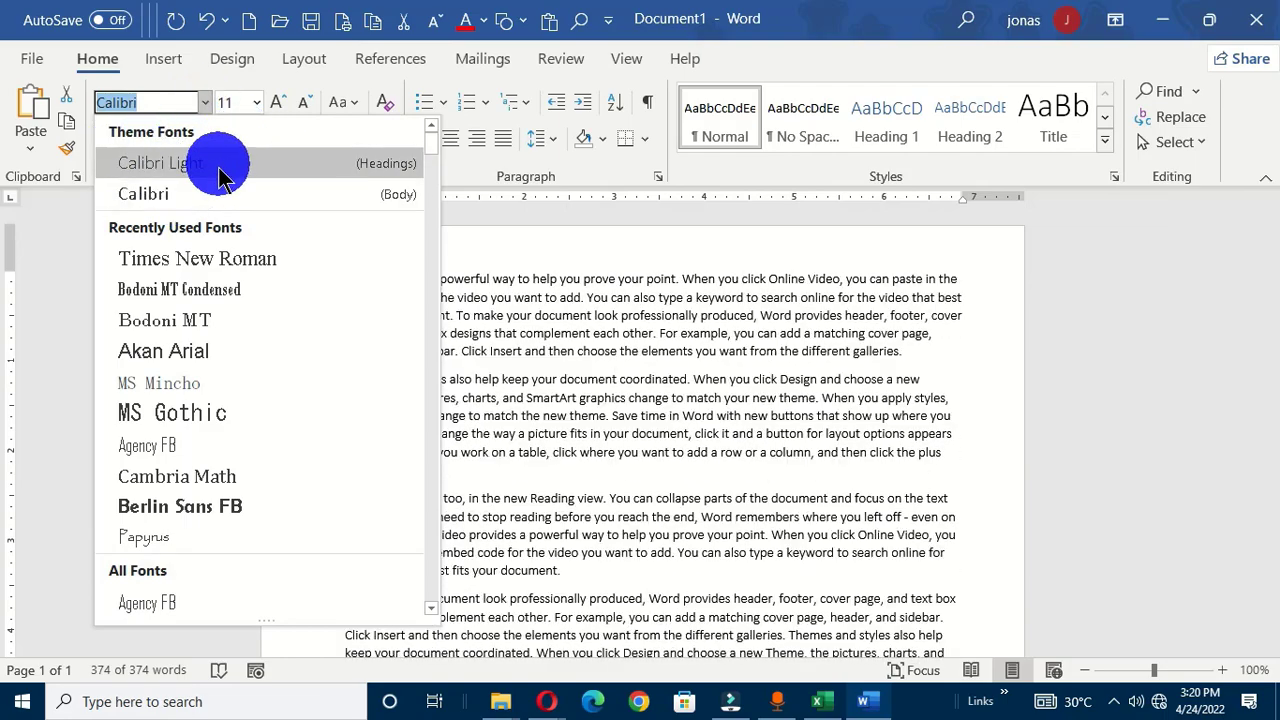
{"action": "scroll", "coordinate": [230, 453], "scroll_direction": "down", "scroll_amount": 3}
{"action": "scroll", "coordinate": [230, 453], "scroll_direction": "down", "scroll_amount": 6}
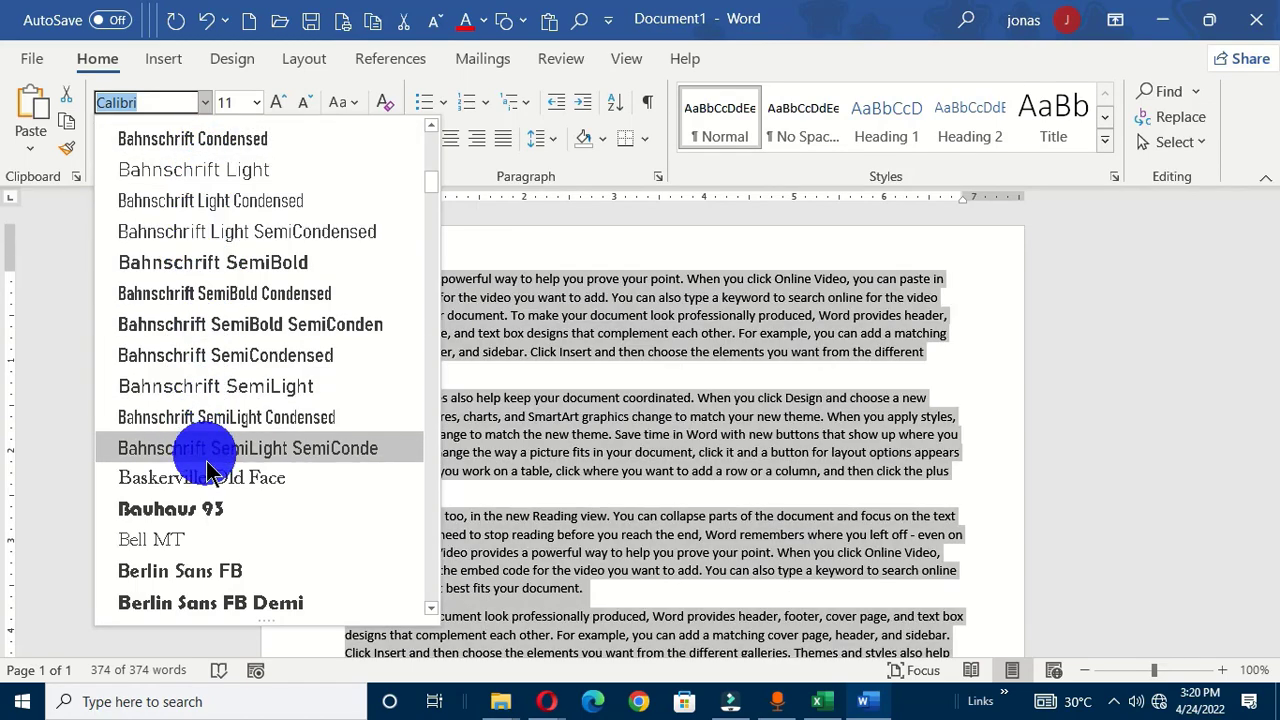
{"action": "scroll", "coordinate": [205, 465], "scroll_direction": "down", "scroll_amount": 1}
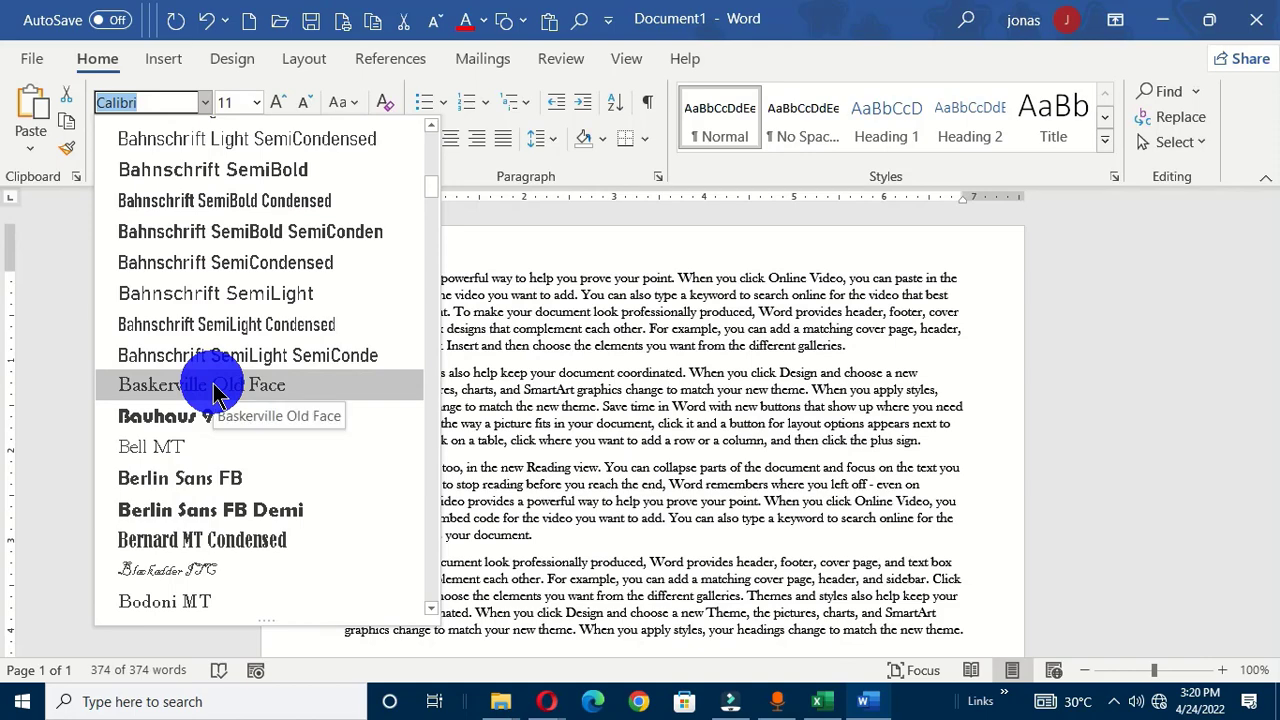
{"action": "scroll", "coordinate": [197, 270], "scroll_direction": "up", "scroll_amount": 15}
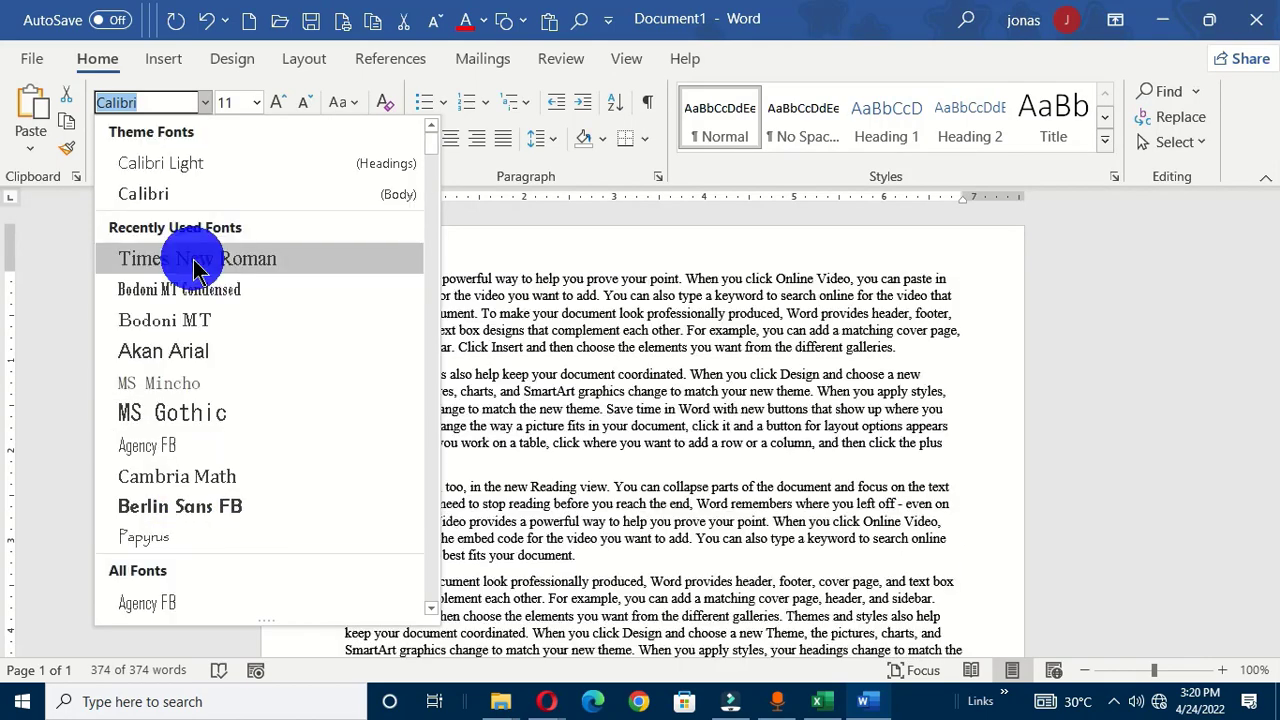
{"action": "left_click", "coordinate": [197, 268]}
{"action": "left_click", "coordinate": [575, 376]}
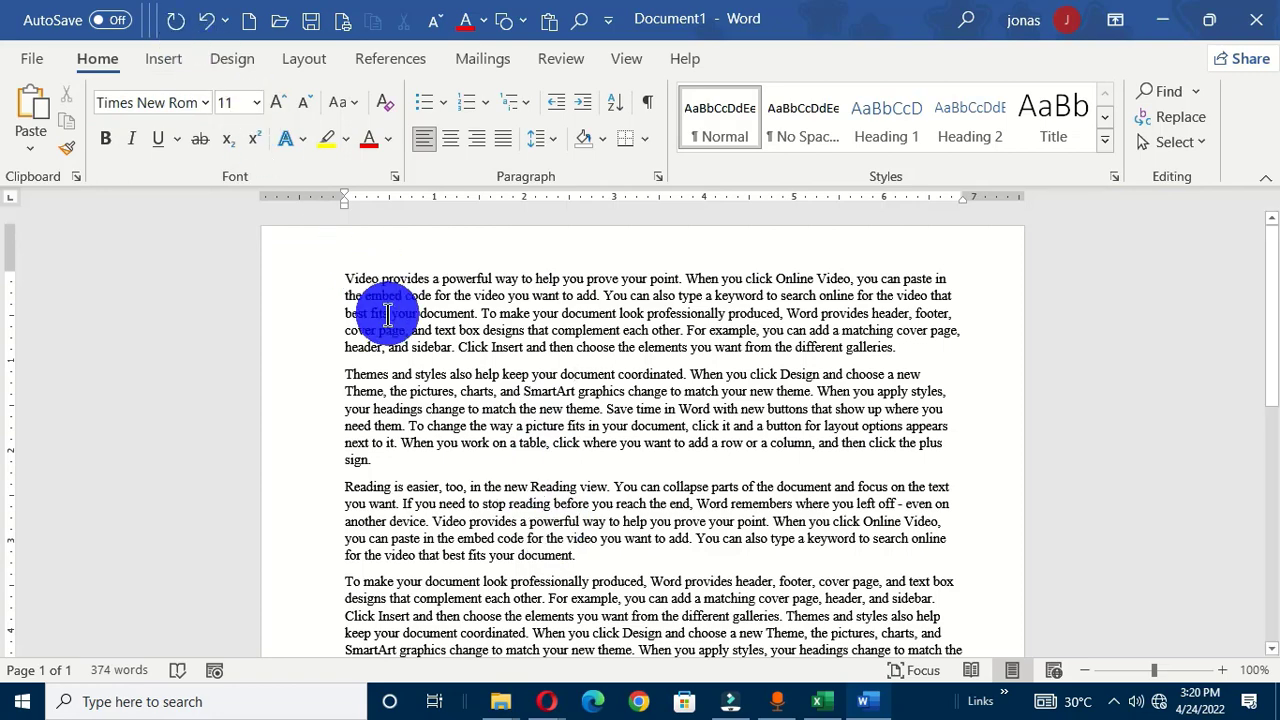
{"action": "left_click_drag", "start_coordinate": [383, 314], "coordinate": [520, 391]}
{"action": "left_click", "coordinate": [205, 103]}
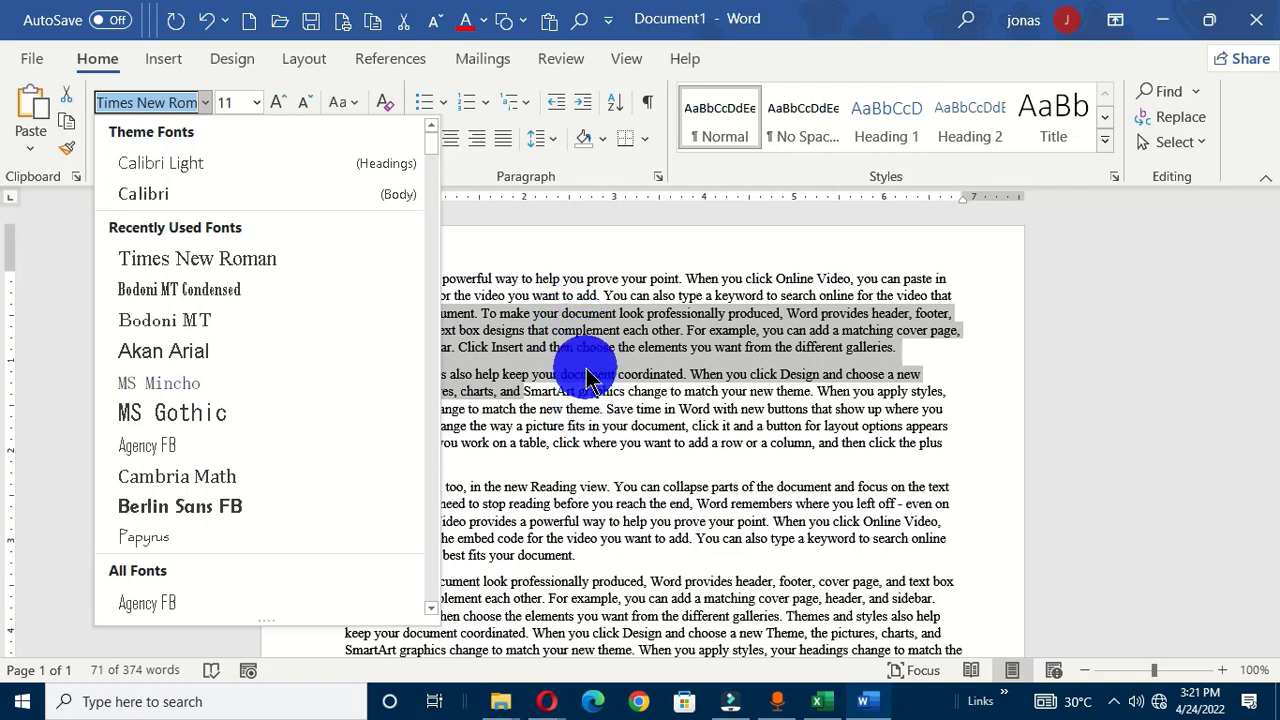
{"action": "key", "text": "Escape"}
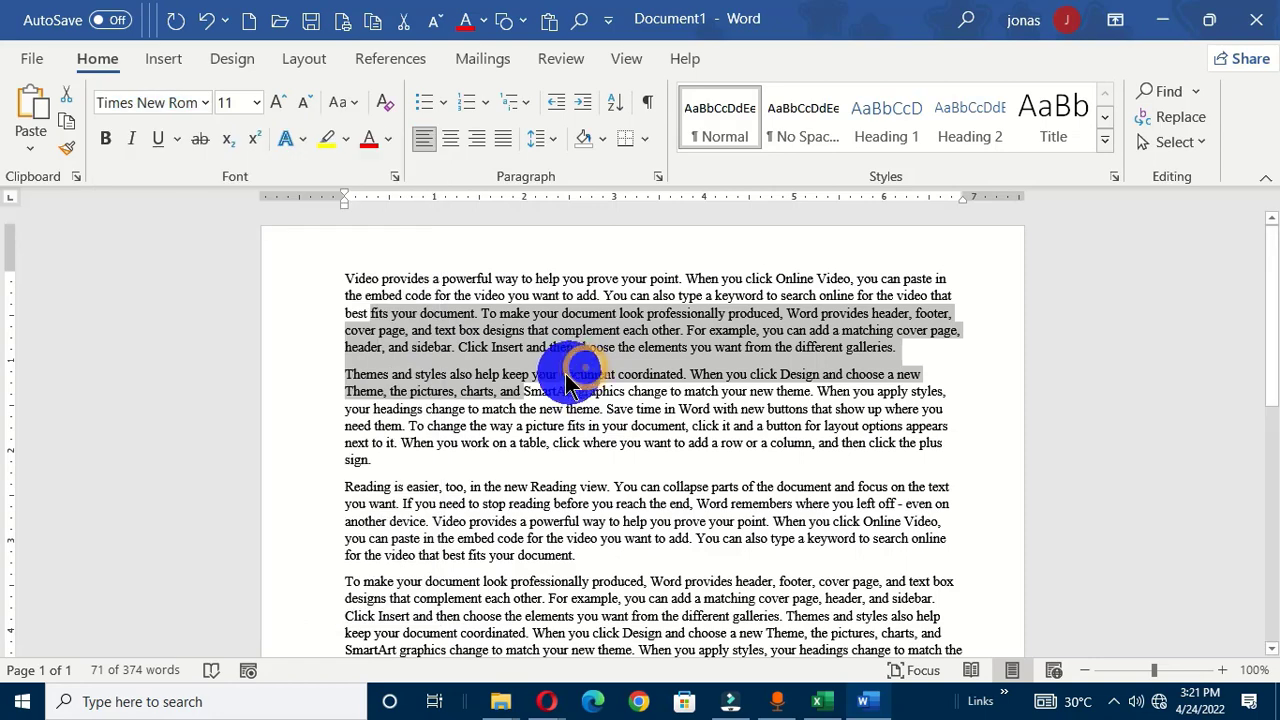
{"action": "left_click", "coordinate": [133, 104]}
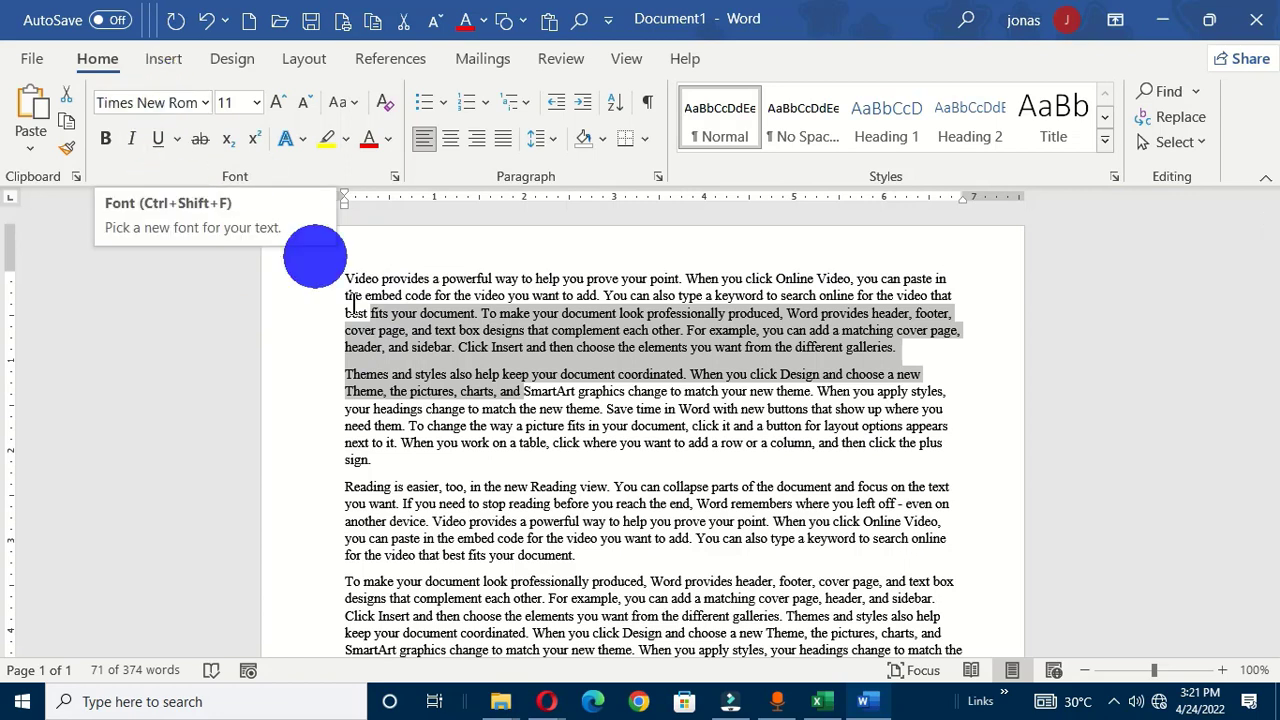
- Change the font of the passage from "next to it" through "Reading view" to Tw Cen MT using the Font dialog
{"action": "left_click_drag", "start_coordinate": [349, 432], "coordinate": [597, 500]}
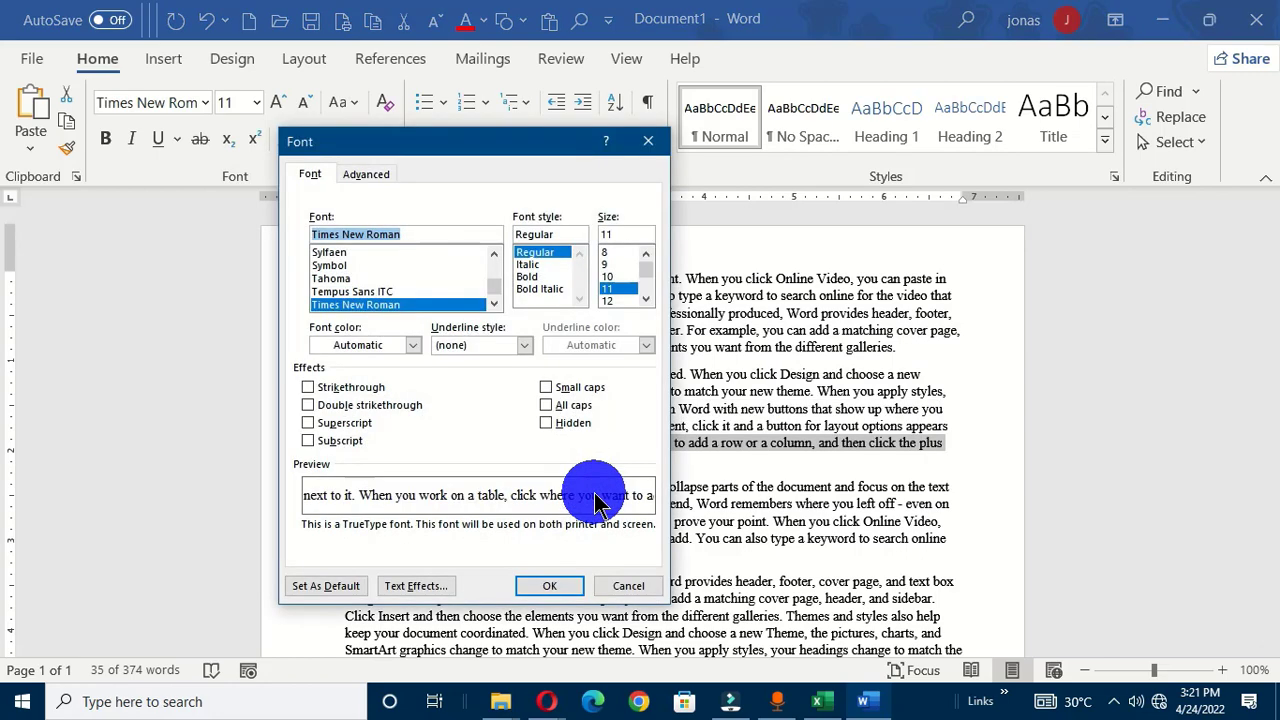
{"action": "left_click_drag", "start_coordinate": [478, 141], "coordinate": [359, 61]}
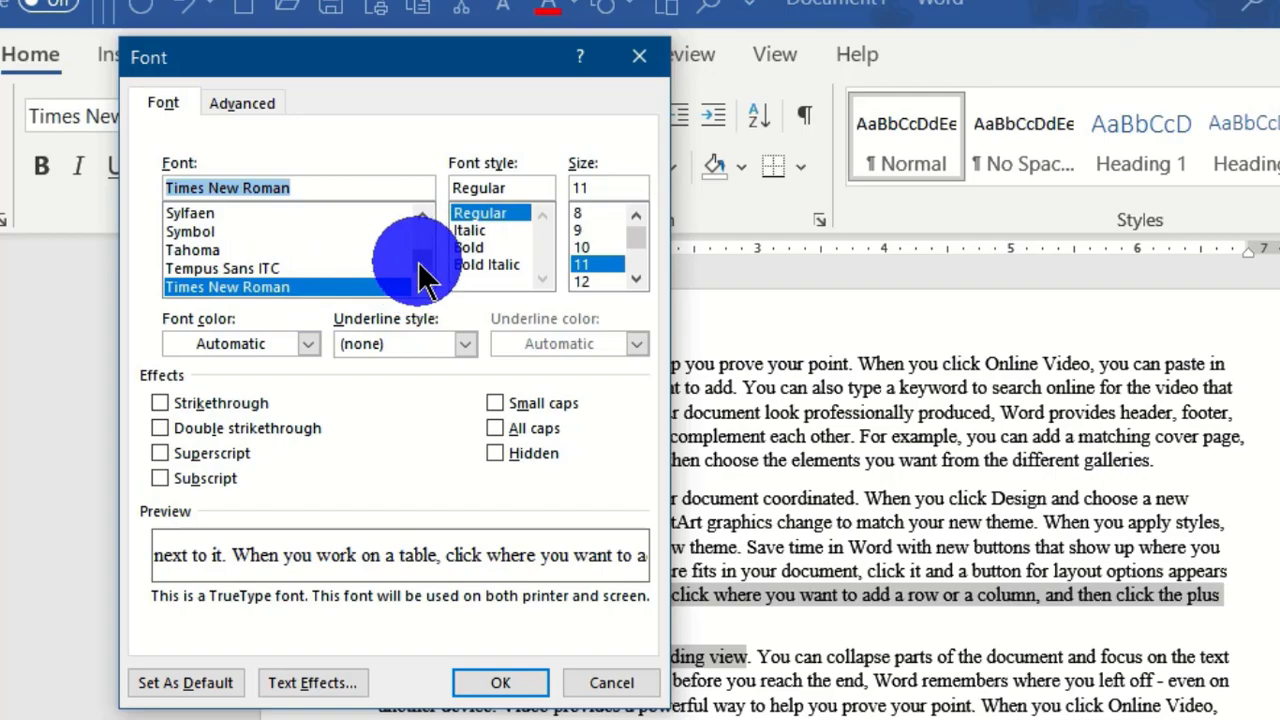
{"action": "mouse_move", "coordinate": [420, 265]}
{"action": "left_mouse_down"}
{"action": "mouse_move", "coordinate": [418, 239]}
{"action": "mouse_move", "coordinate": [420, 262]}
{"action": "left_mouse_up"}
{"action": "left_click", "coordinate": [224, 249]}
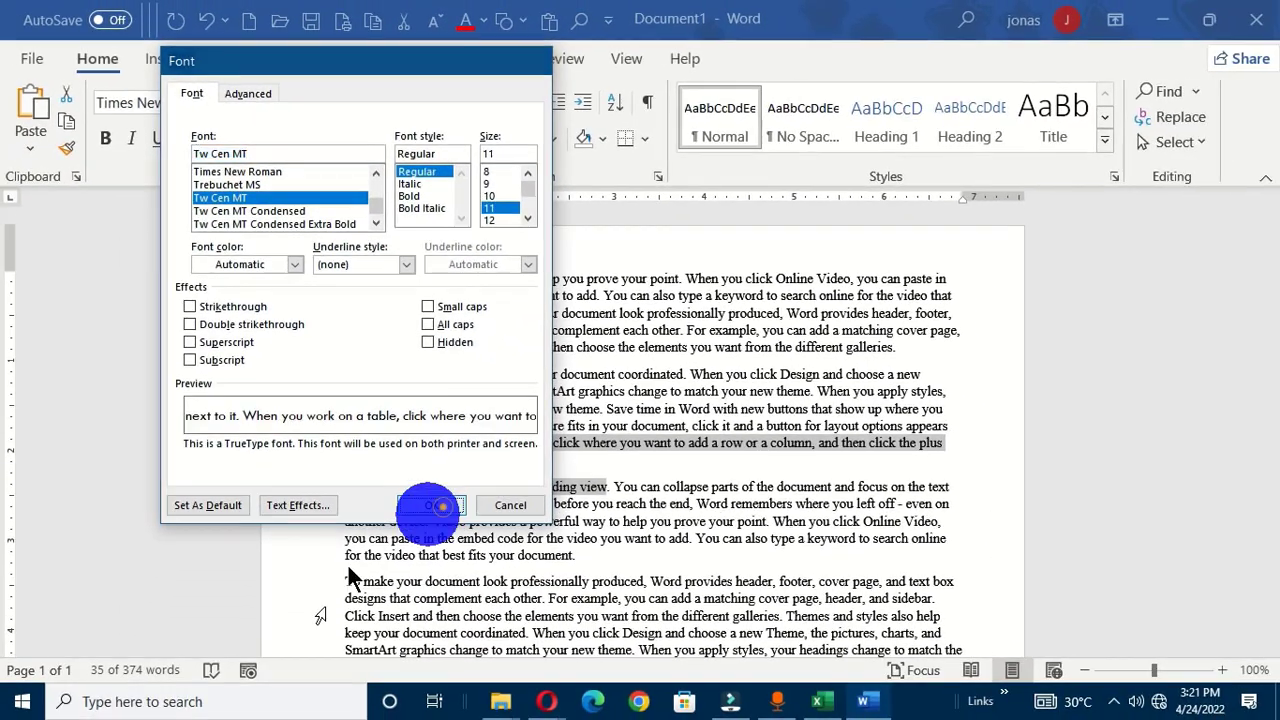
{"action": "left_click", "coordinate": [500, 682]}
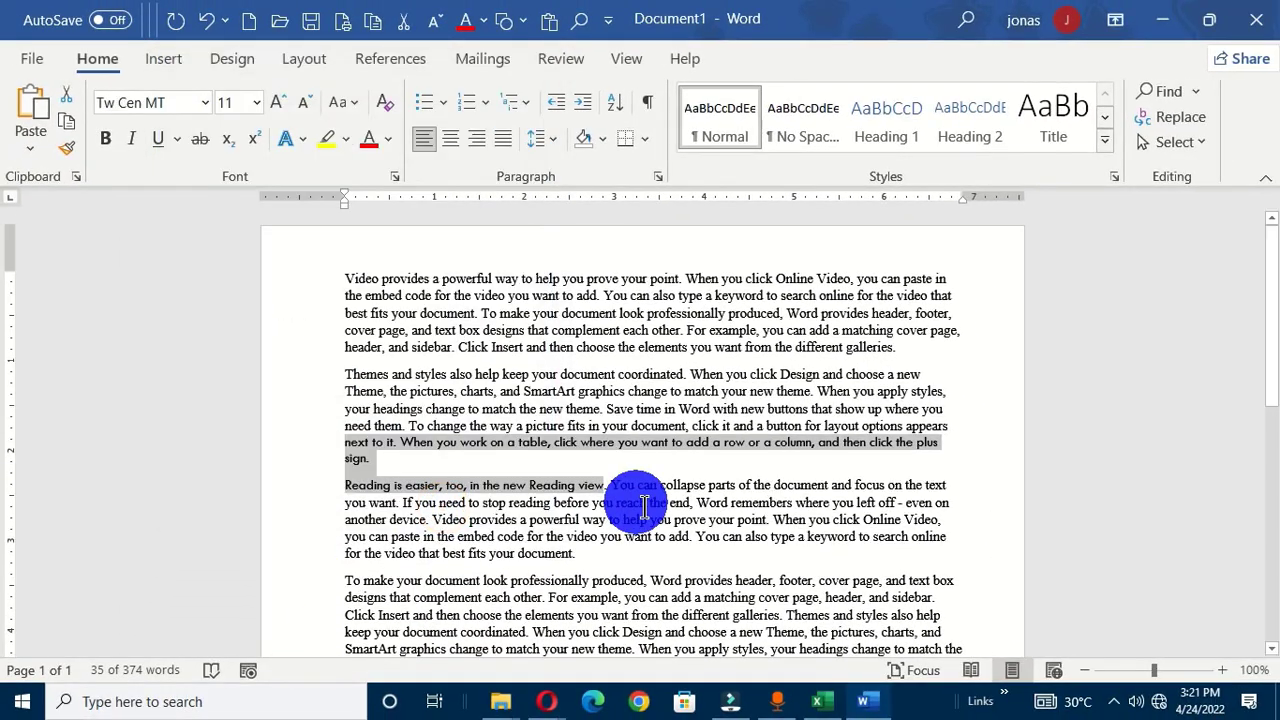
{"action": "left_click", "coordinate": [630, 614]}
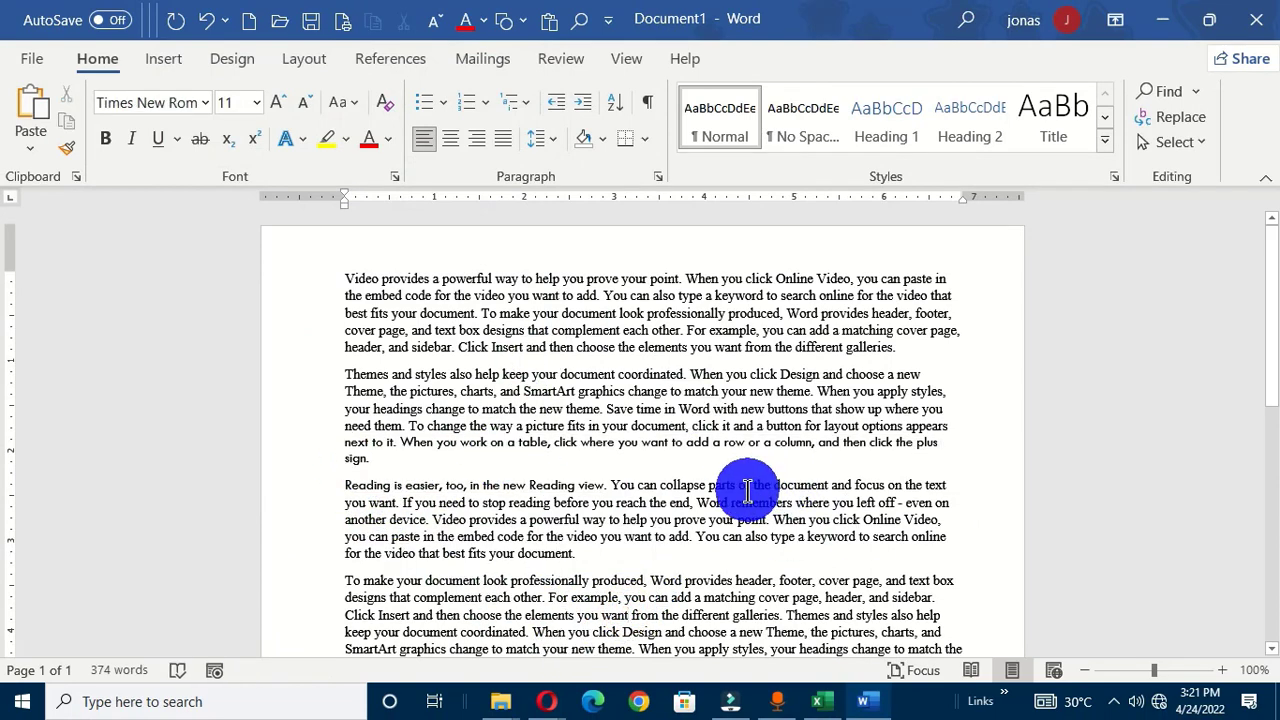
- Undo the Tw Cen MT font change on the passage
{"action": "key", "text": "ctrl+z"}
{"action": "left_click", "coordinate": [428, 412]}
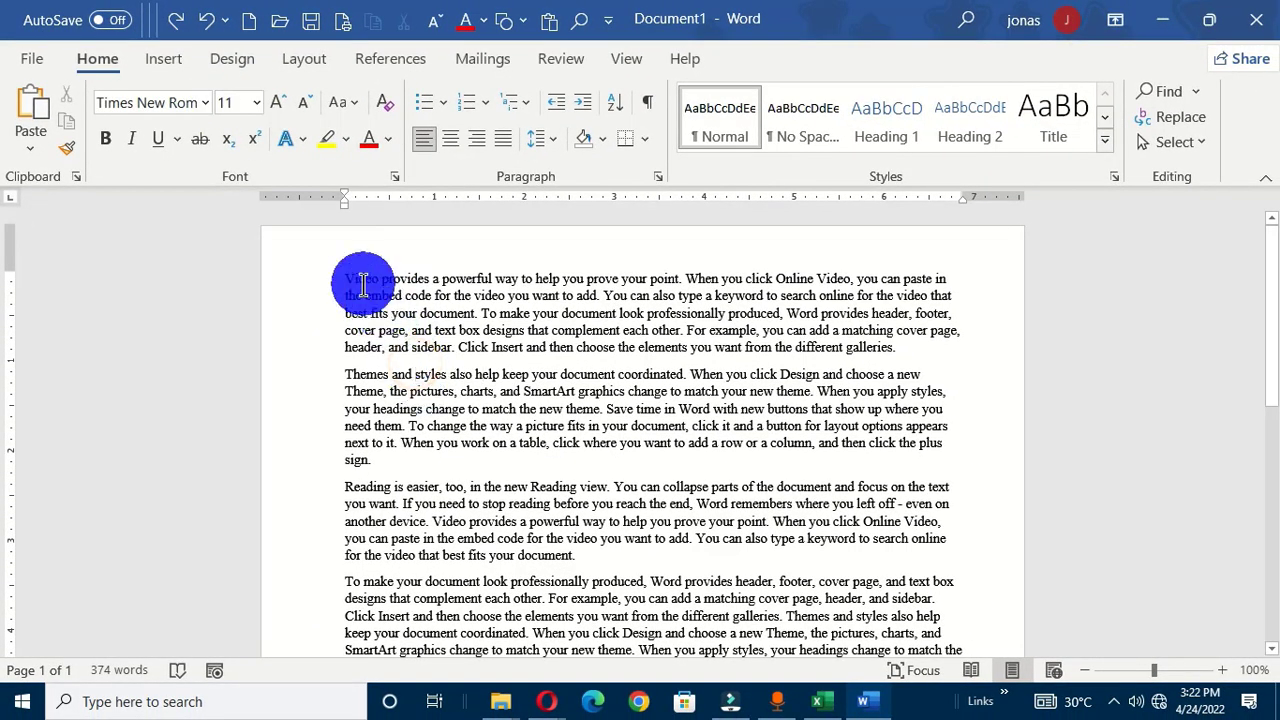
- Select all the document's text and set its font size to 12 from the preset sizes
{"action": "left_click", "coordinate": [414, 374]}
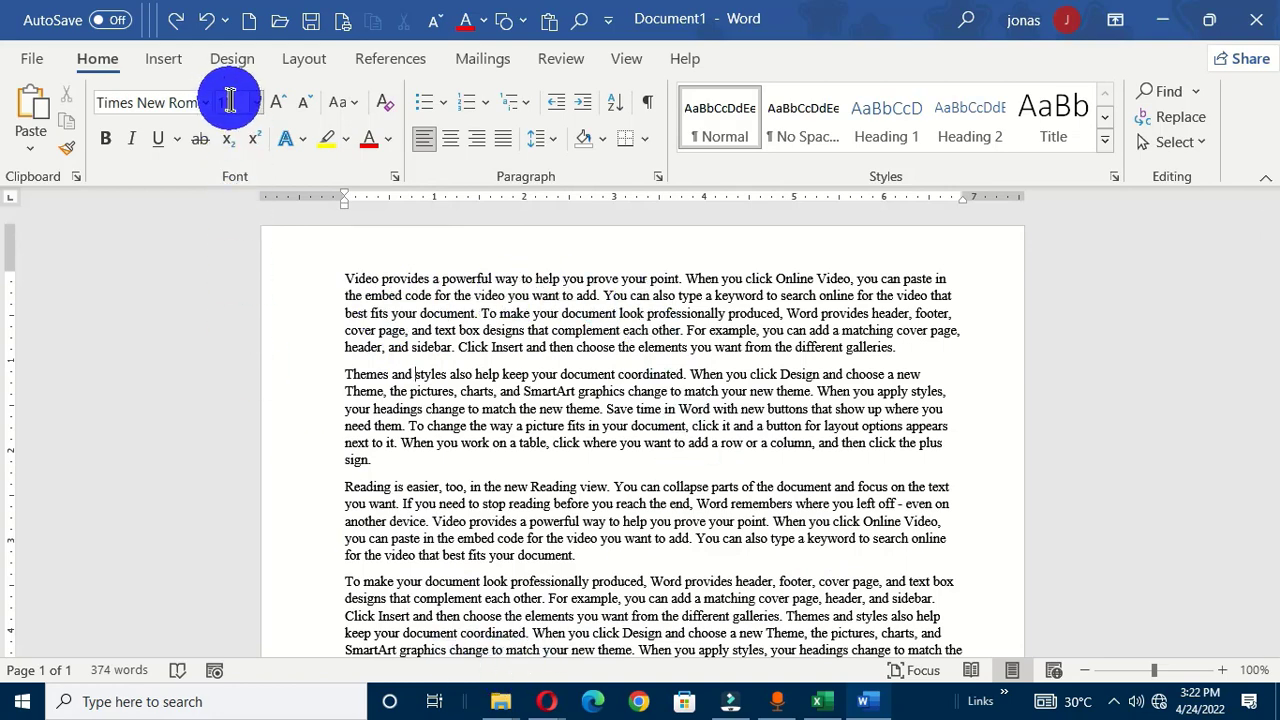
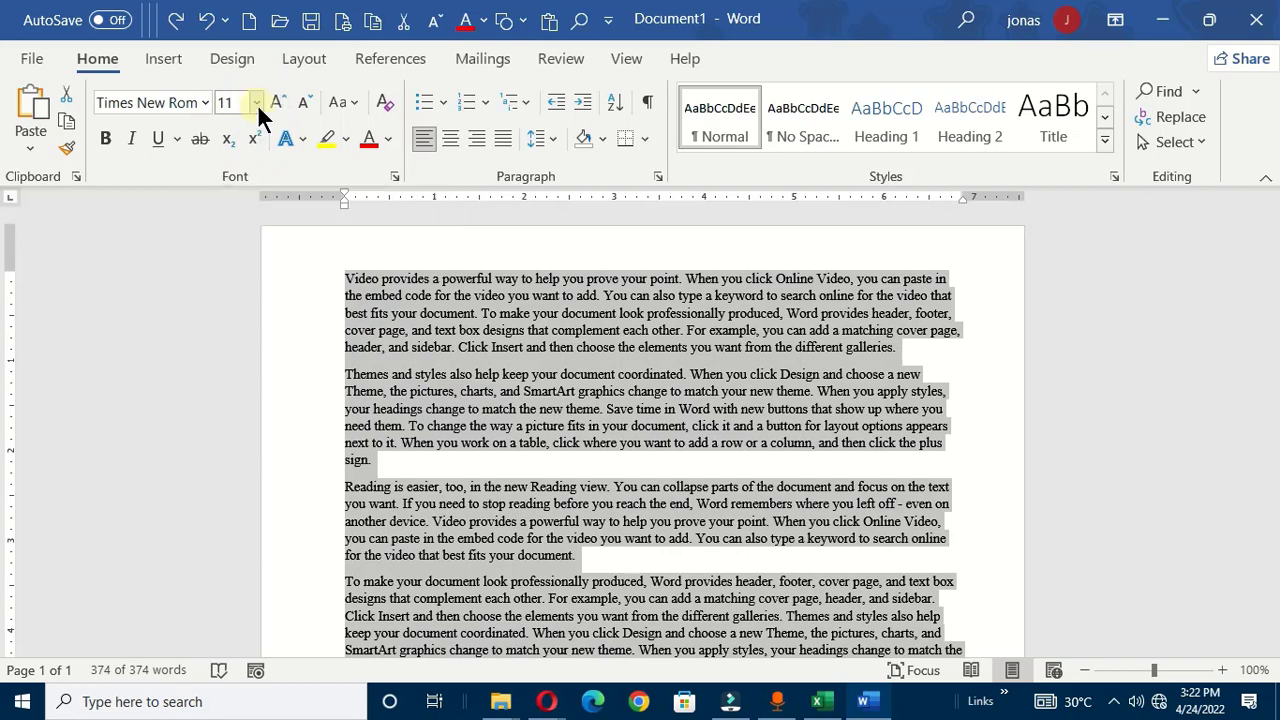
{"action": "left_click", "coordinate": [257, 110]}
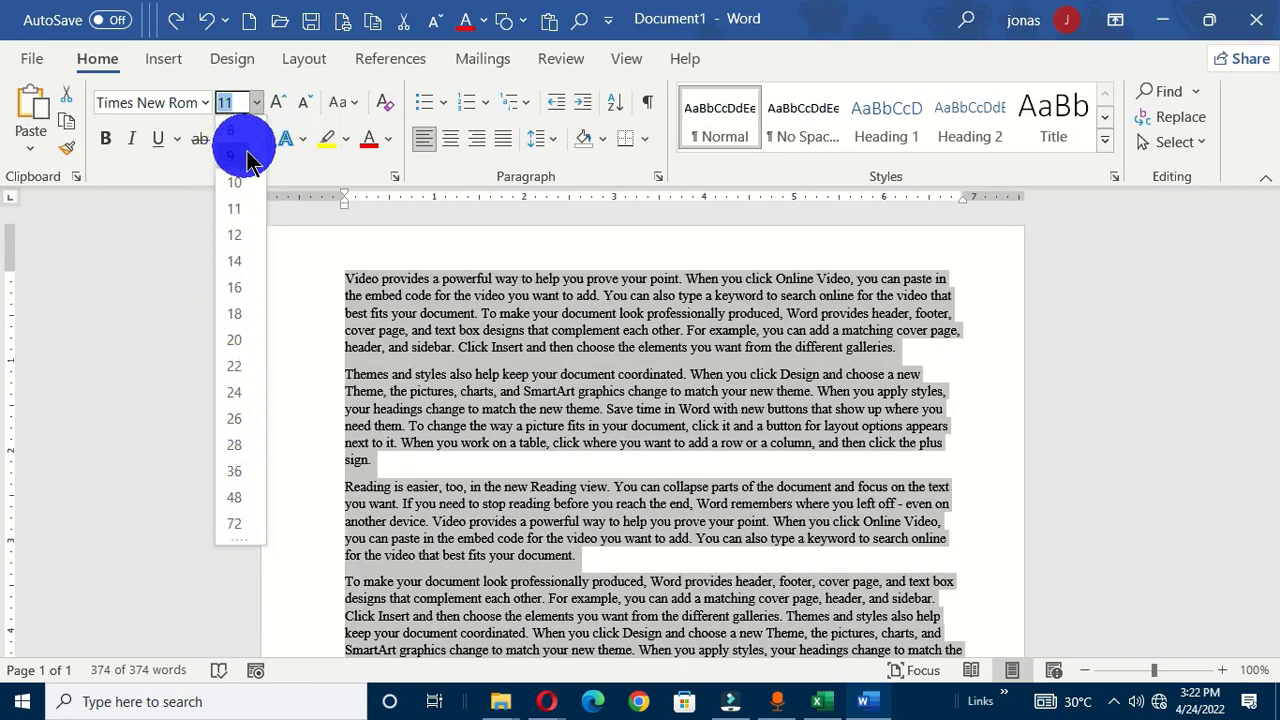
{"action": "left_click", "coordinate": [240, 236]}
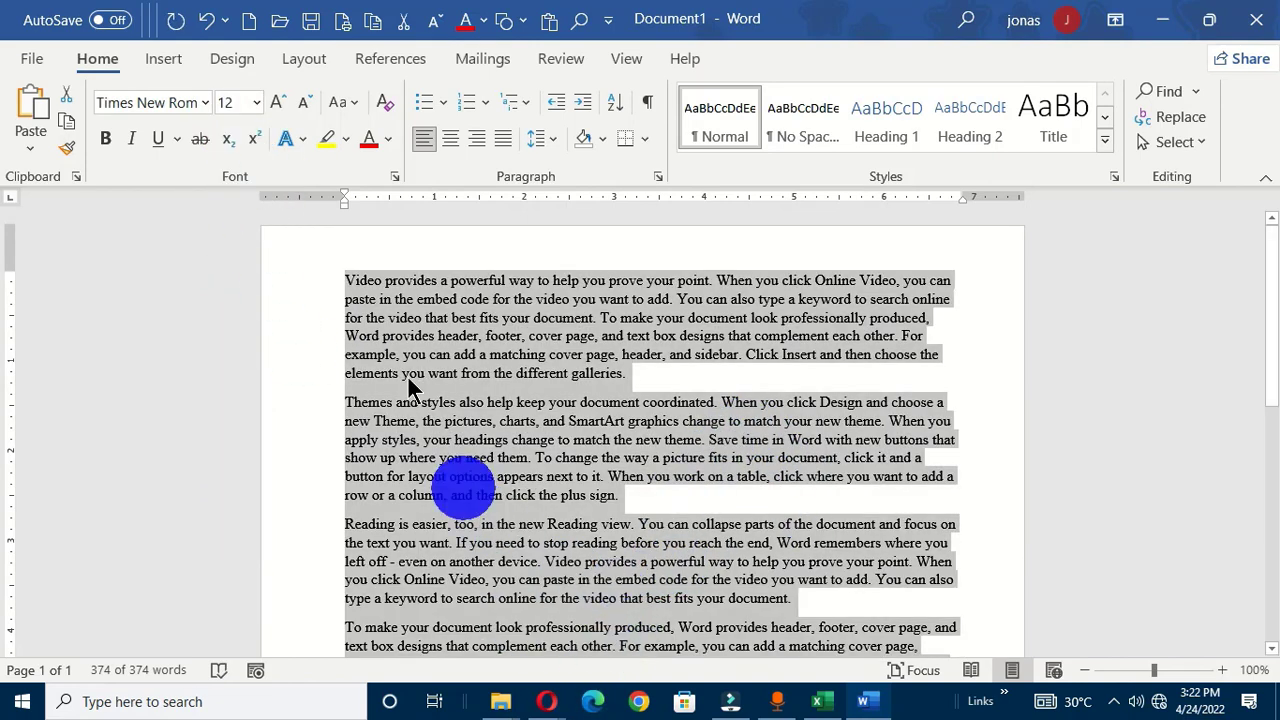
- Set the font size of the selected text to 14 by entering the value directly
{"action": "left_click", "coordinate": [235, 103]}
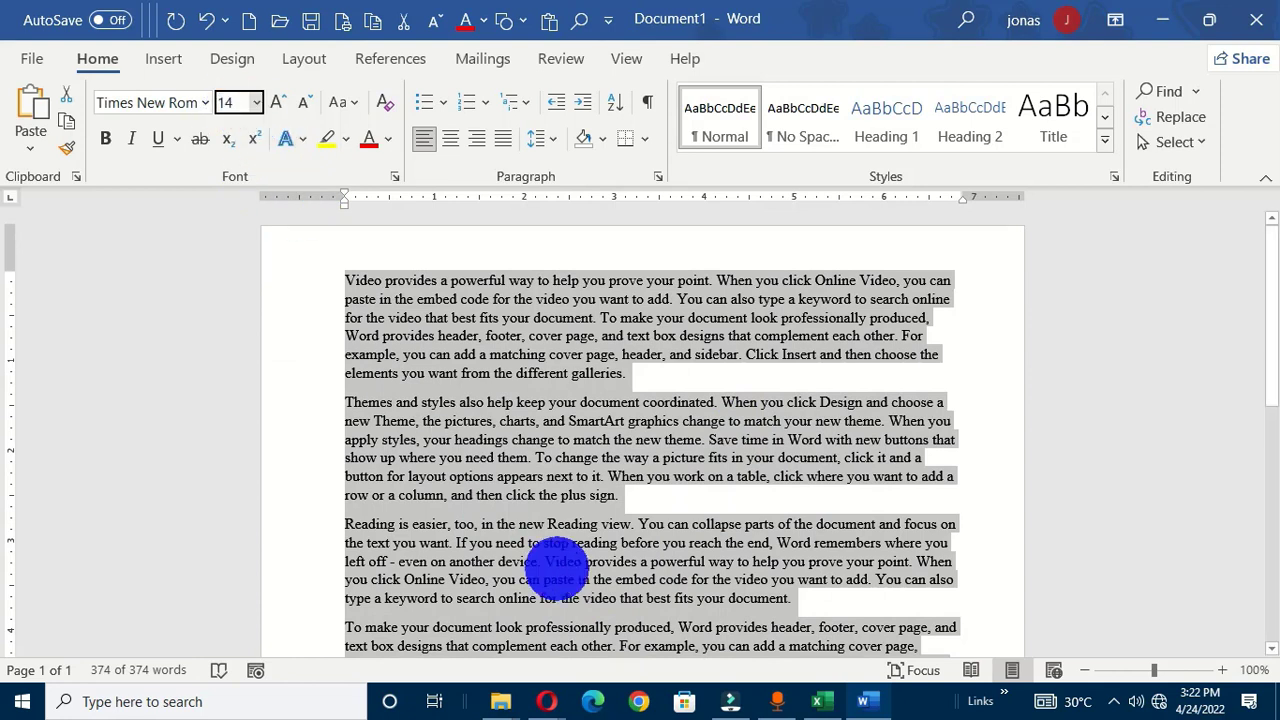
{"action": "type", "text": "14"}
{"action": "key", "text": "Return"}
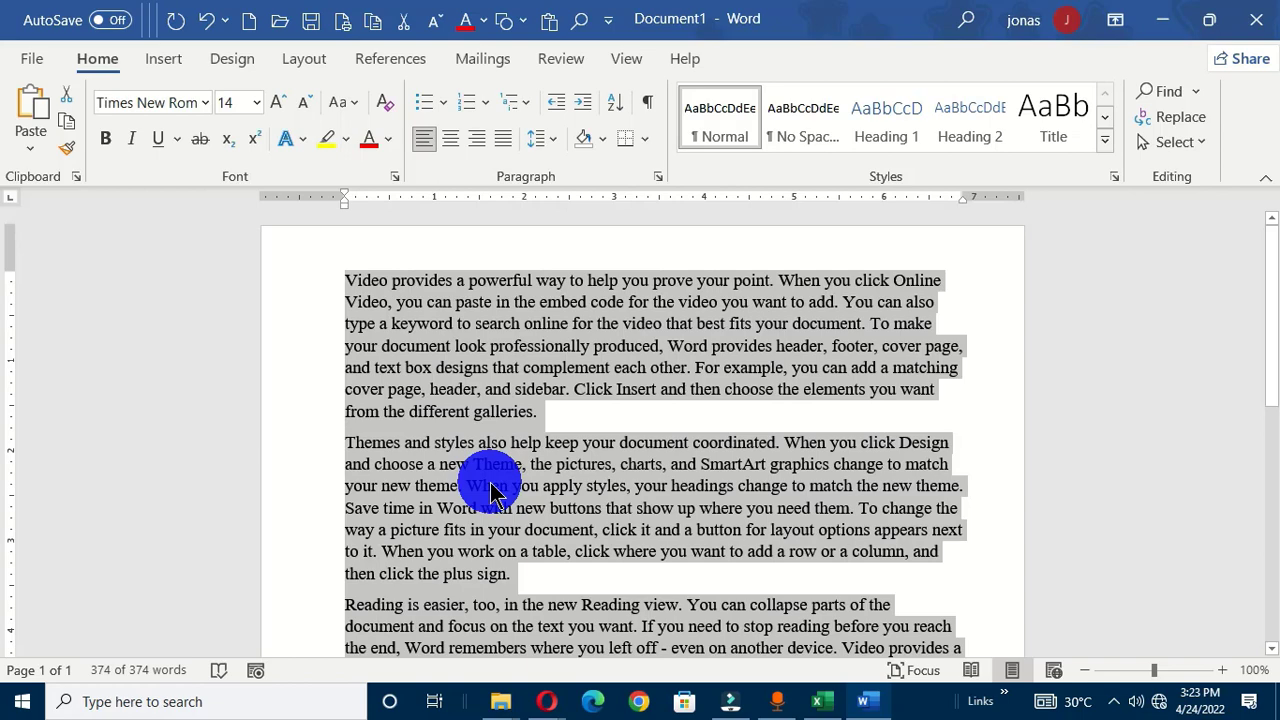
- Set the font size of all the selected text to 12 using the Font dialog
{"action": "key", "text": "ctrl+d"}
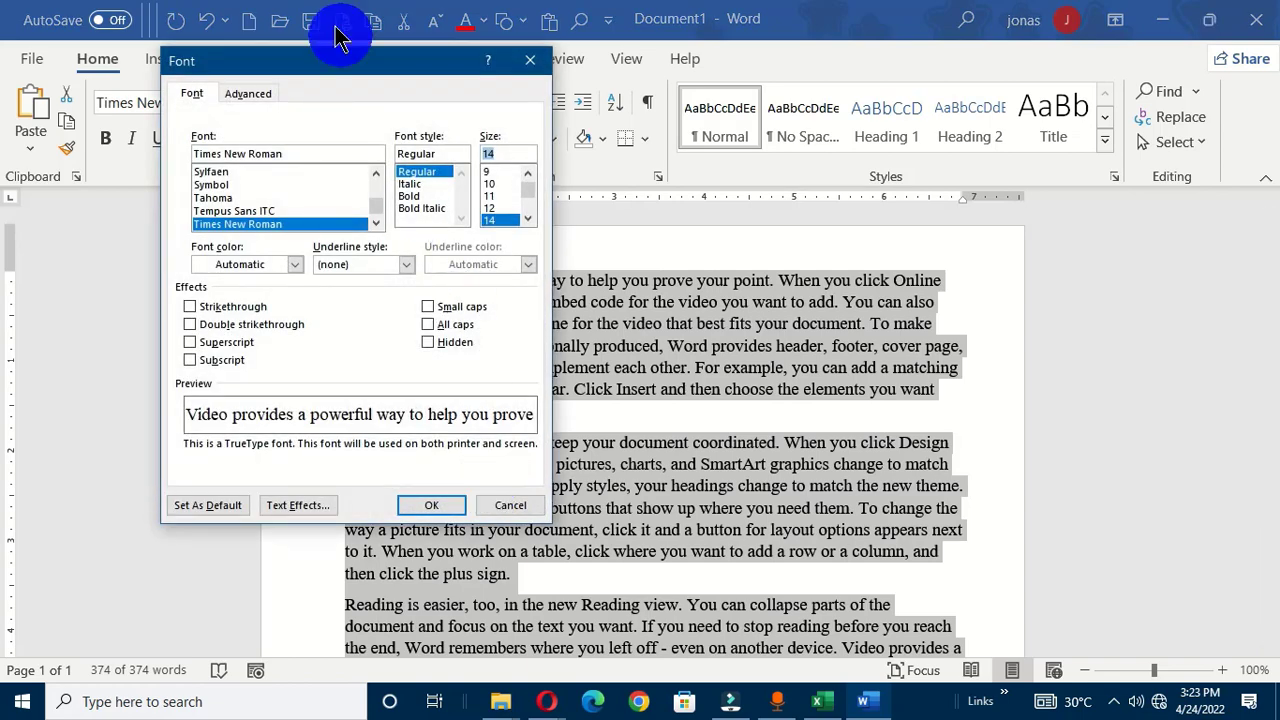
{"action": "left_click_drag", "start_coordinate": [323, 60], "coordinate": [598, 85]}
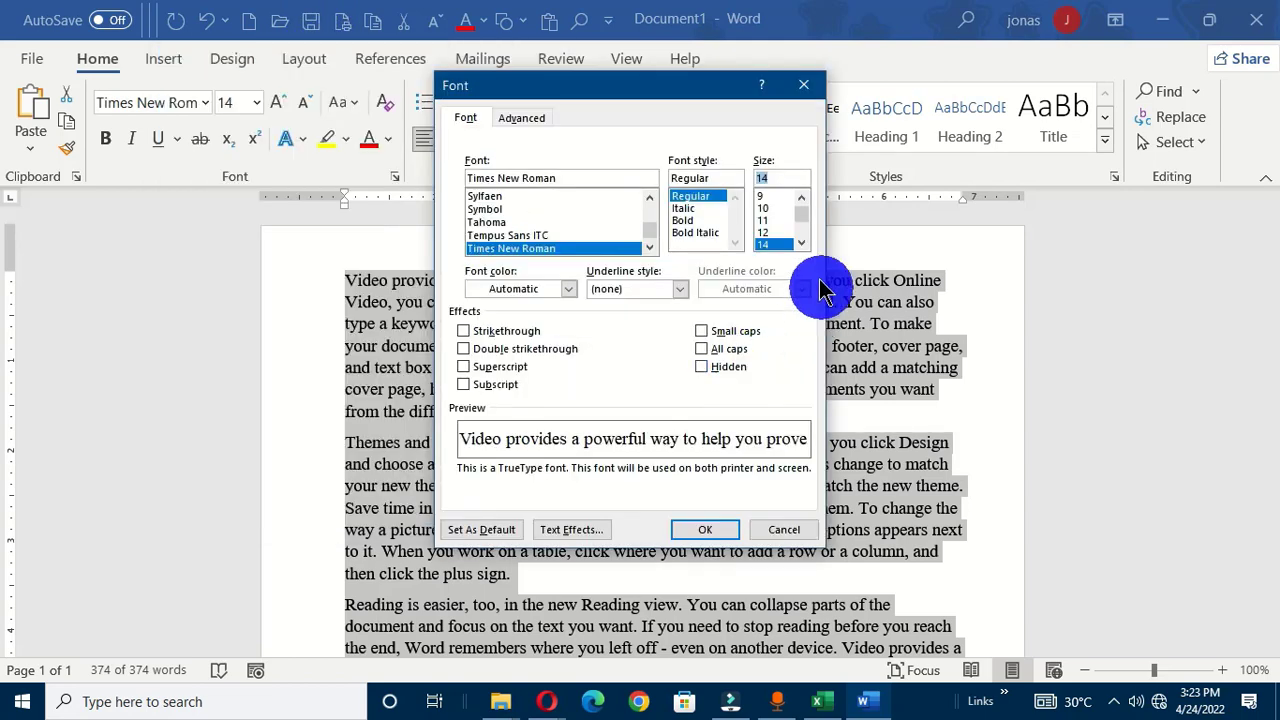
{"action": "left_click", "coordinate": [766, 232]}
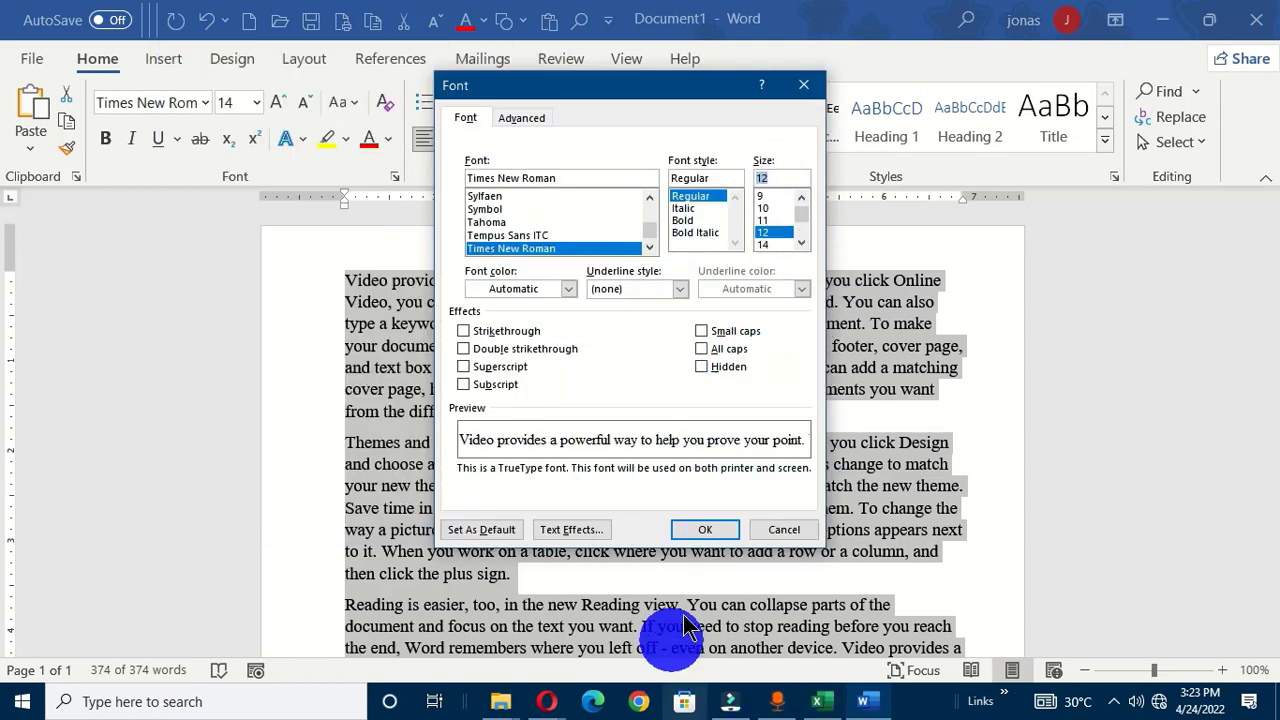
{"action": "left_click", "coordinate": [703, 527]}
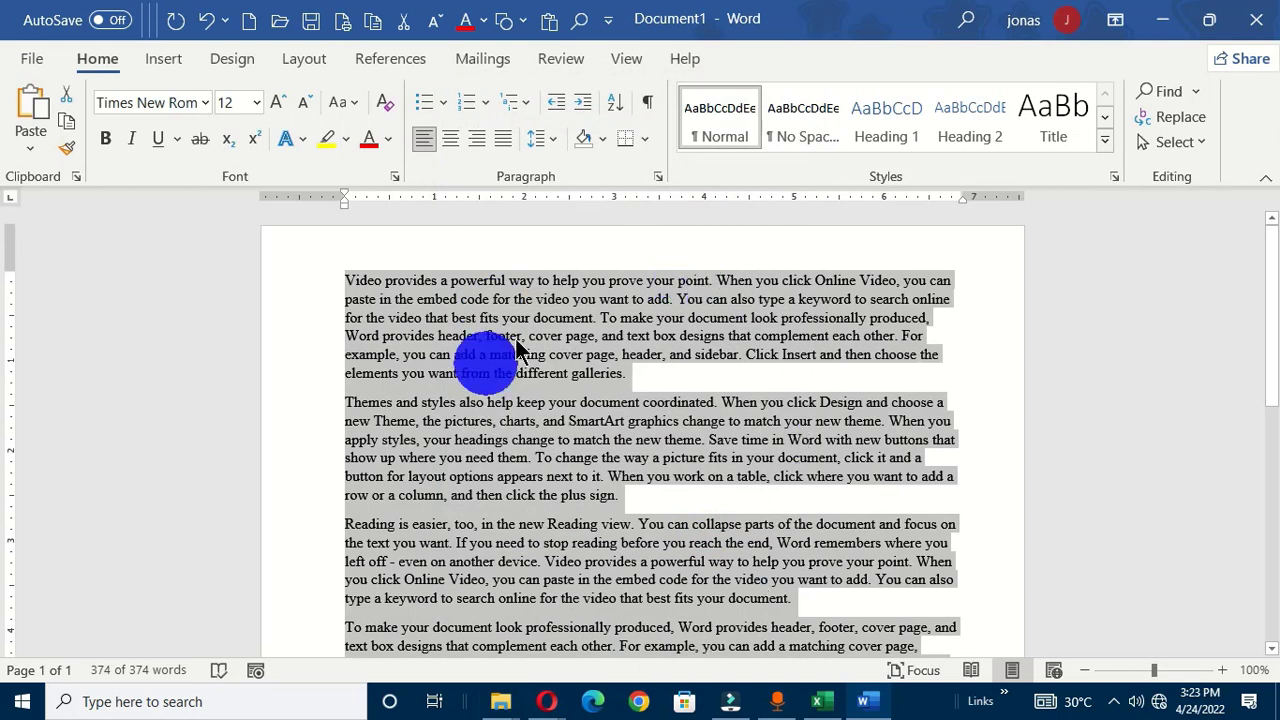
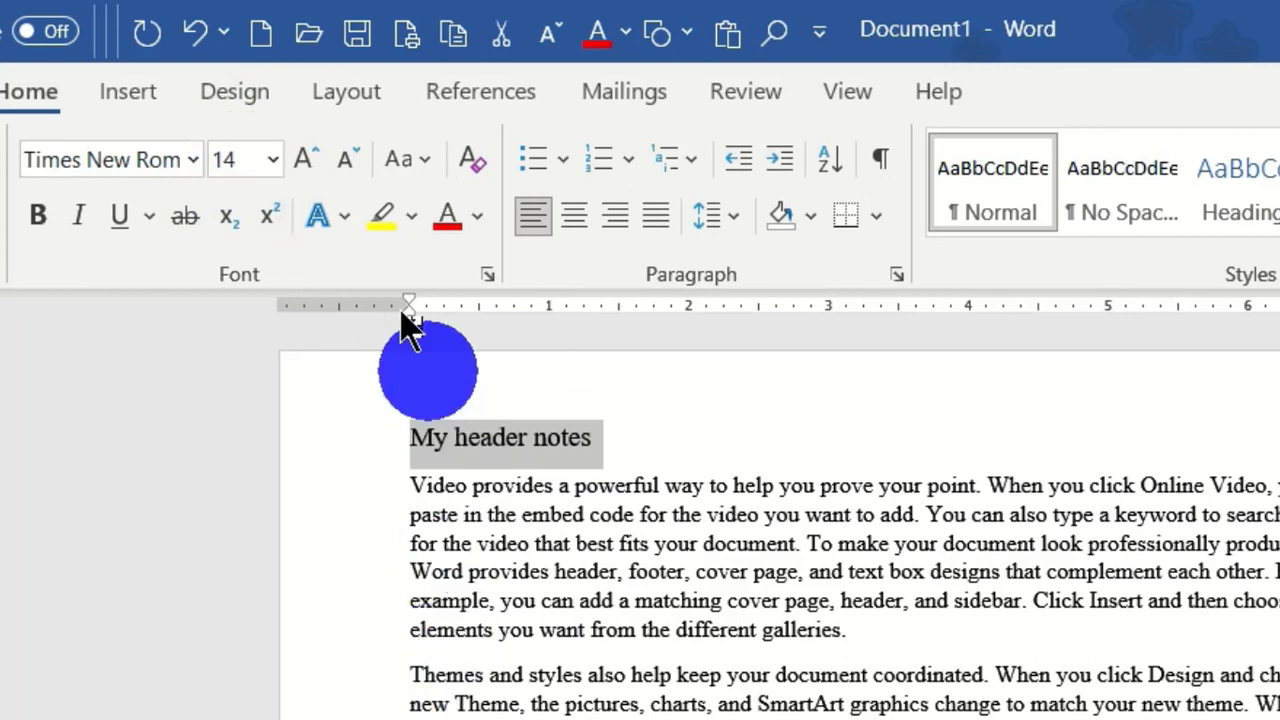
- Increase the font size of the heading "My header notes" stepwise to 20
{"action": "left_click", "coordinate": [305, 162]}
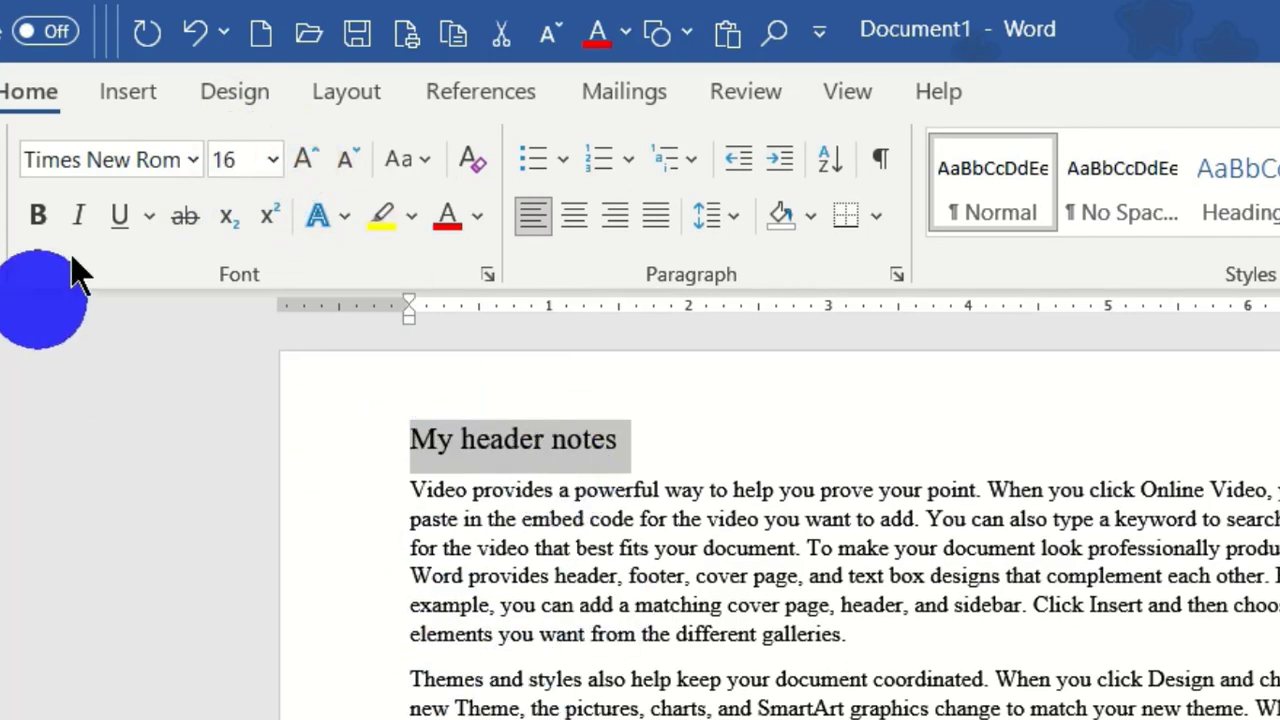
{"action": "left_click", "coordinate": [307, 163]}
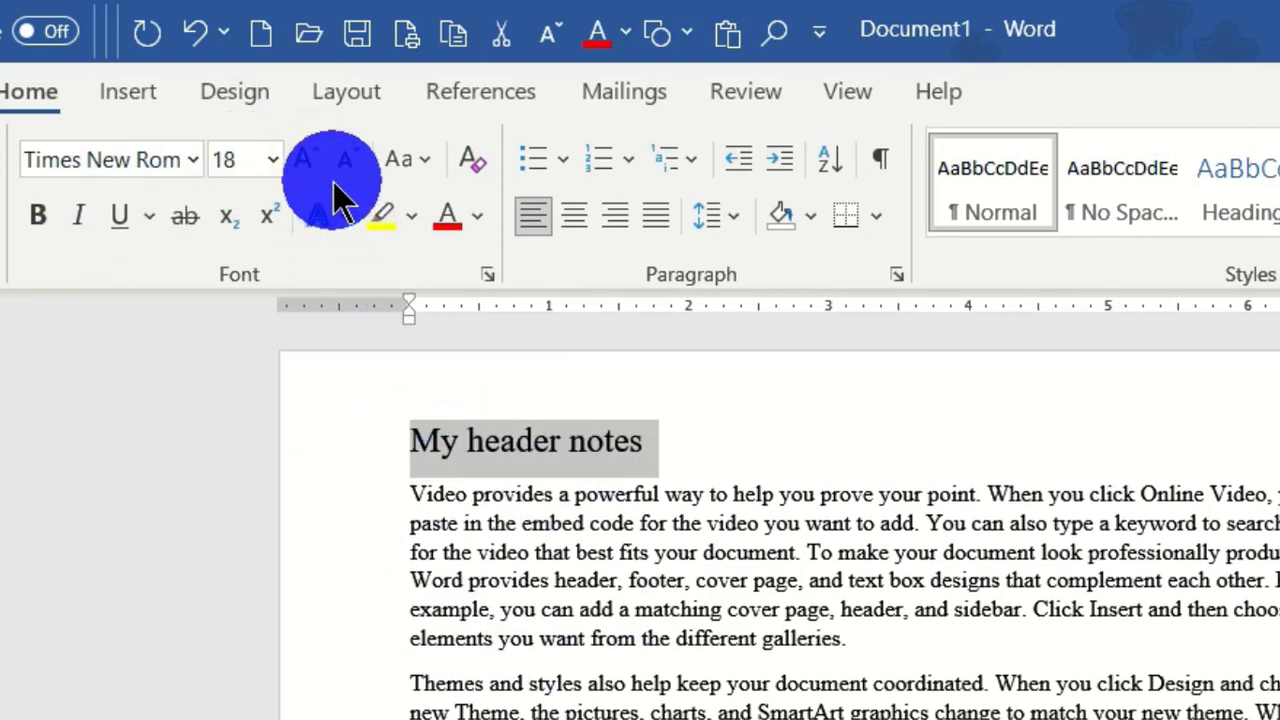
{"action": "left_click", "coordinate": [304, 158]}
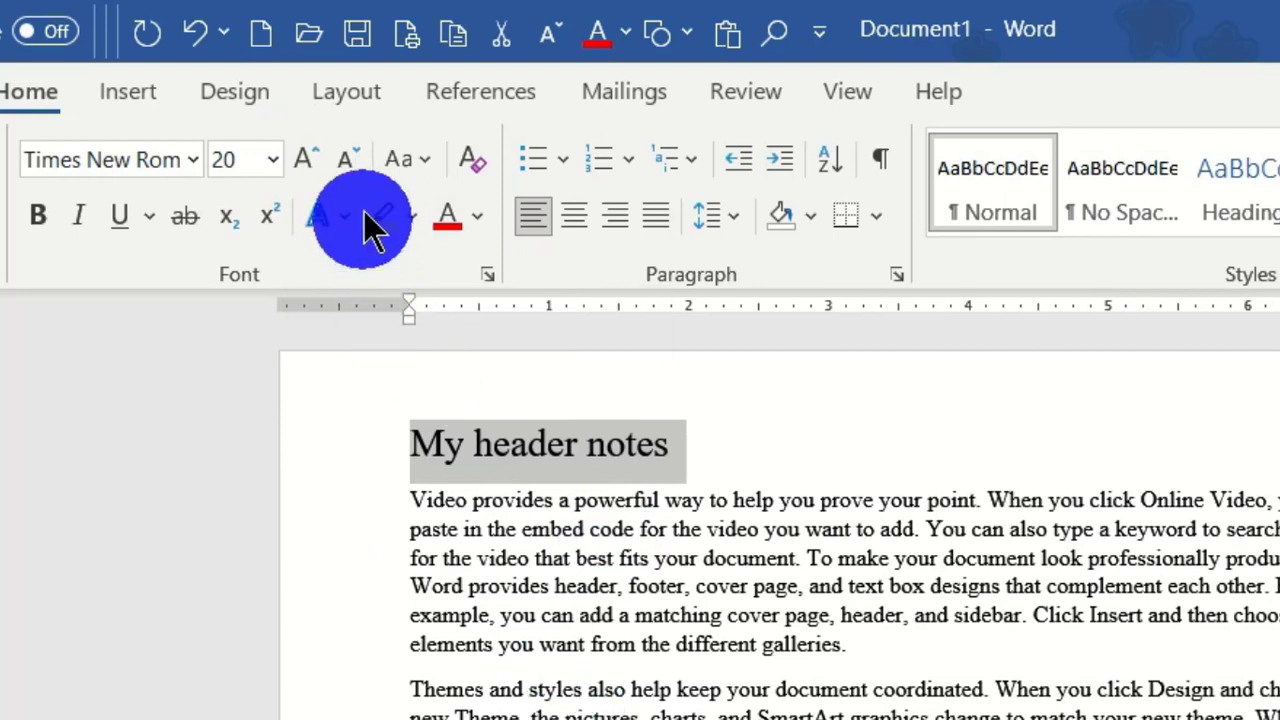
- Decrease the font size of the heading "My header notes" stepwise to 14
{"action": "left_click", "coordinate": [347, 160]}
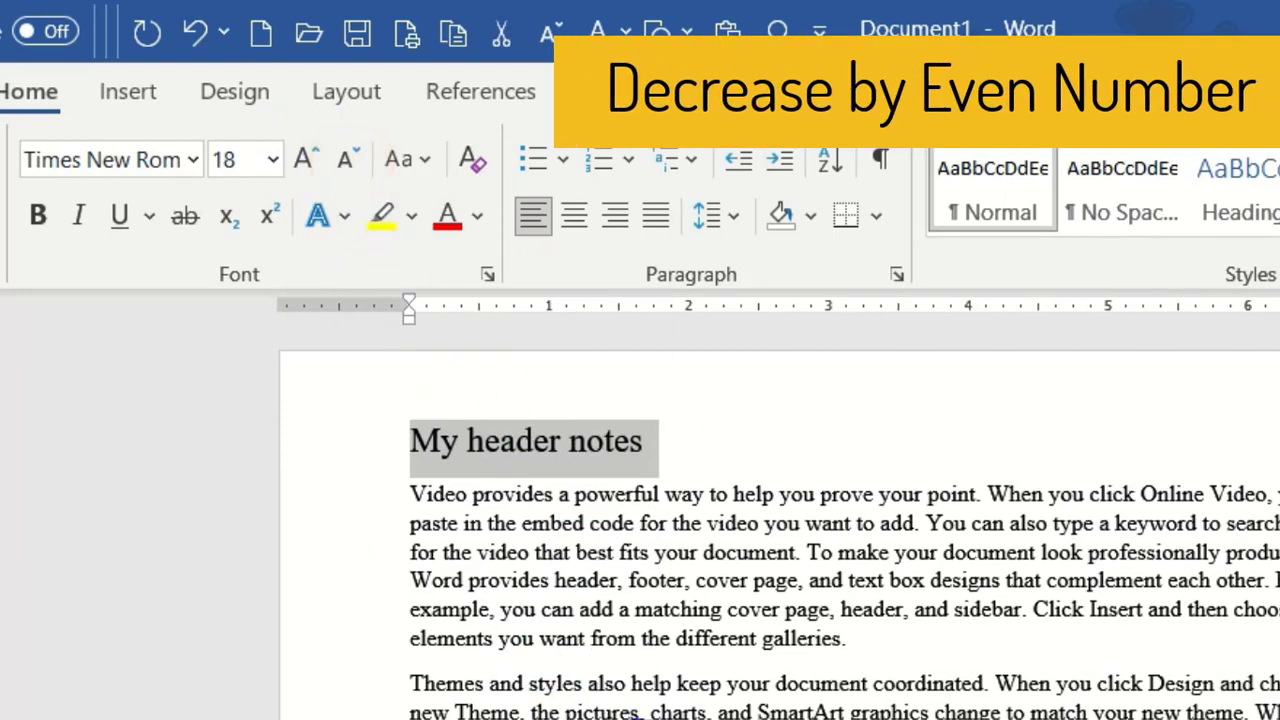
{"action": "left_click", "coordinate": [347, 160]}
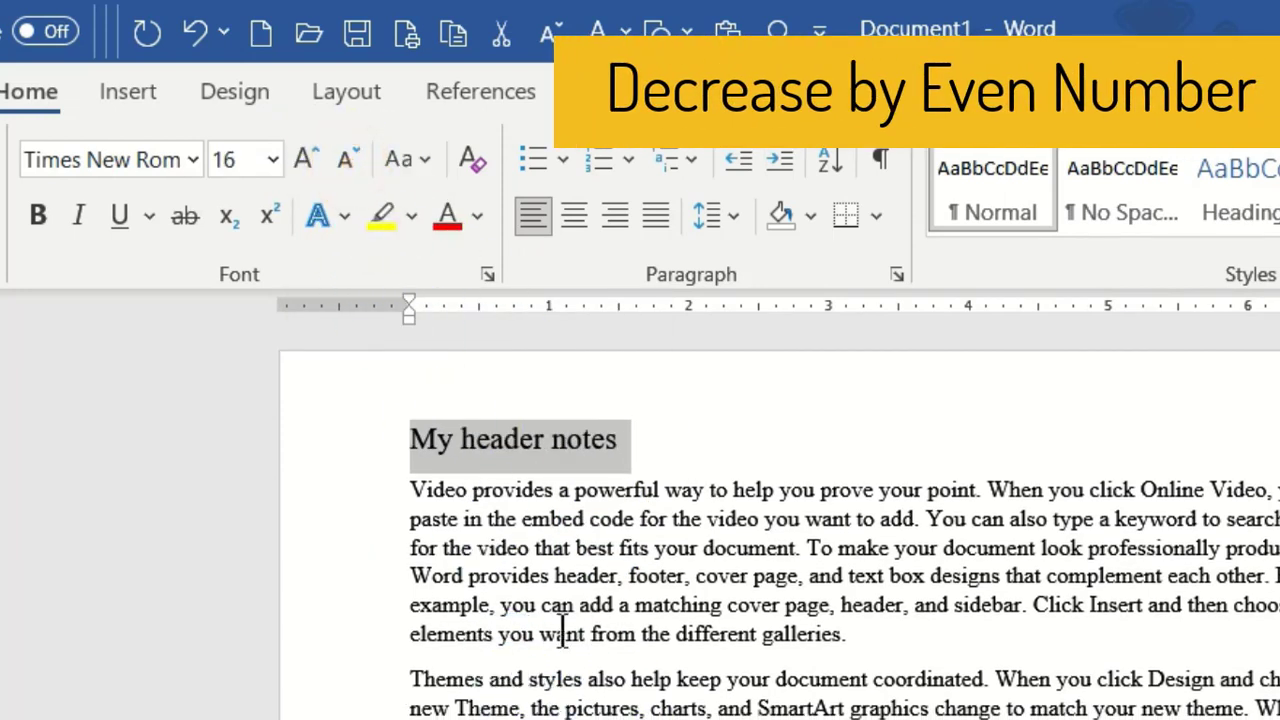
{"action": "key", "text": "ctrl+shift+less"}
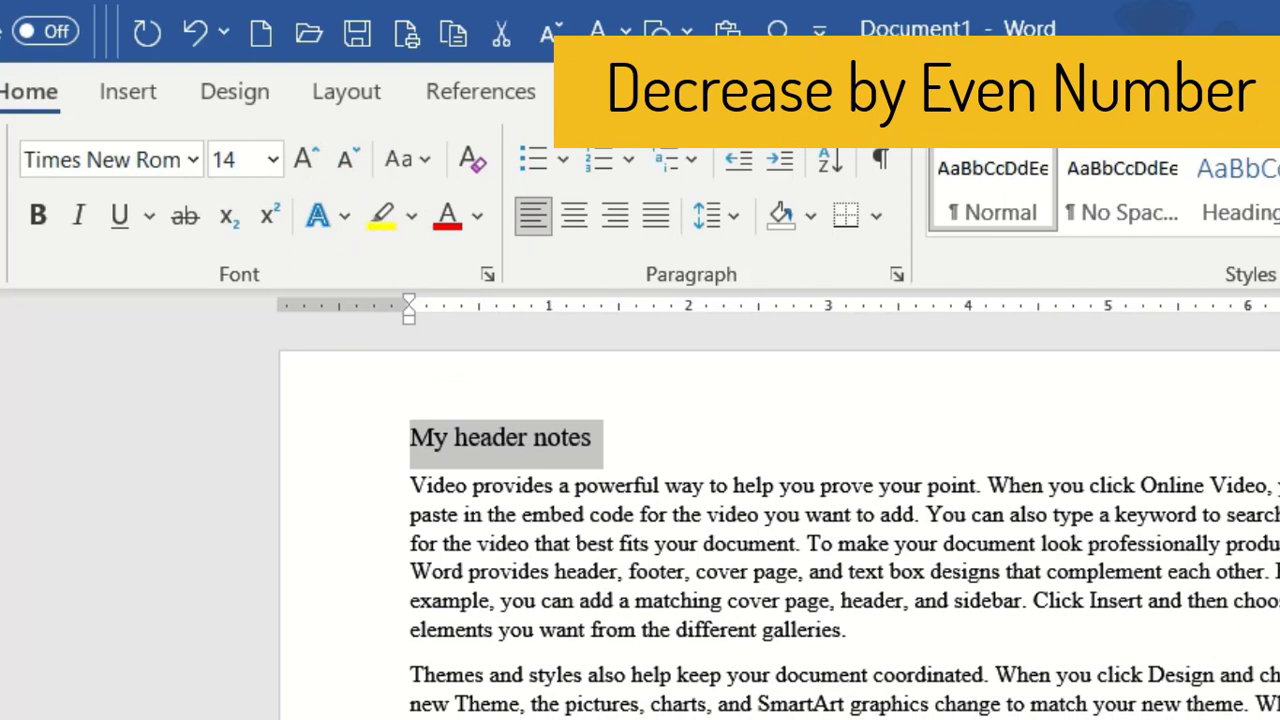
- Enlarge the heading "My header notes" through the preset font sizes up to 48
{"action": "key", "text": "ctrl+shift+greater"}
{"action": "key", "text": "ctrl+shift+greater"}
{"action": "key", "text": "ctrl+shift+greater"}
{"action": "key", "text": "ctrl+shift+greater"}
{"action": "key", "text": "ctrl+shift+greater"}
{"action": "key", "text": "ctrl+shift+greater"}
{"action": "key", "text": "ctrl+shift+greater"}
{"action": "key", "text": "ctrl+shift+greater"}
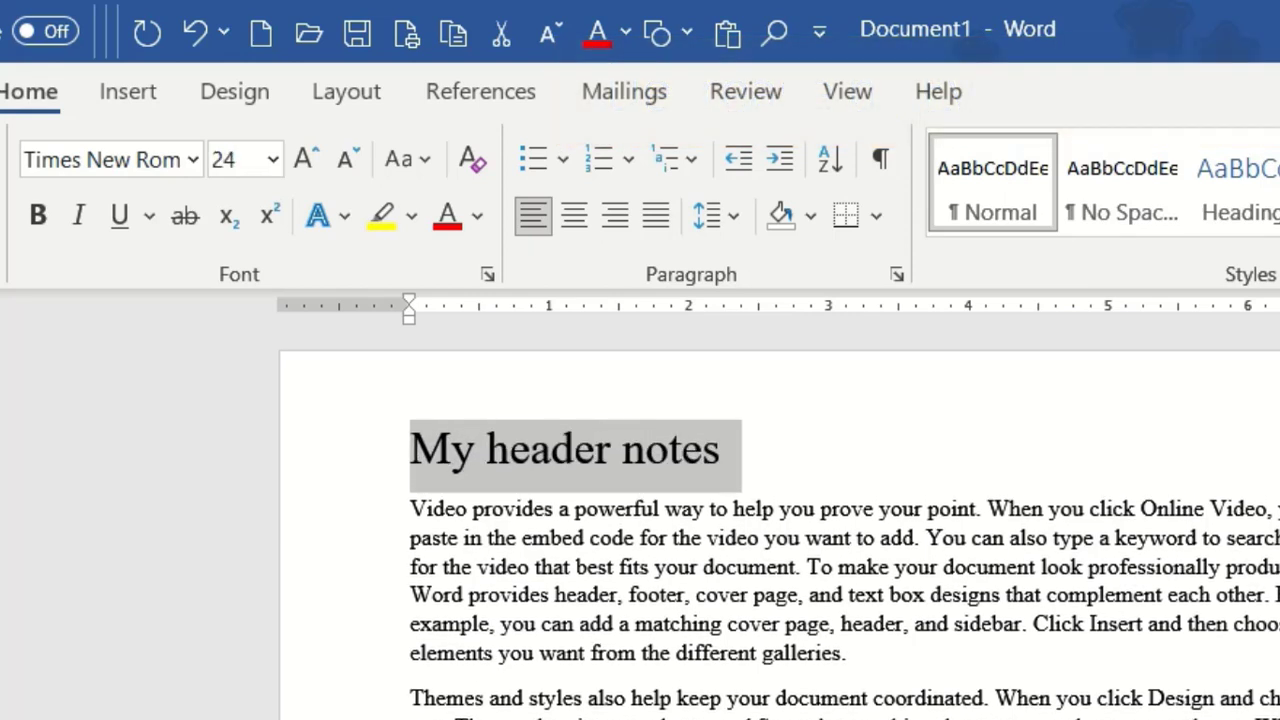
{"action": "key", "text": "ctrl+shift+greater"}
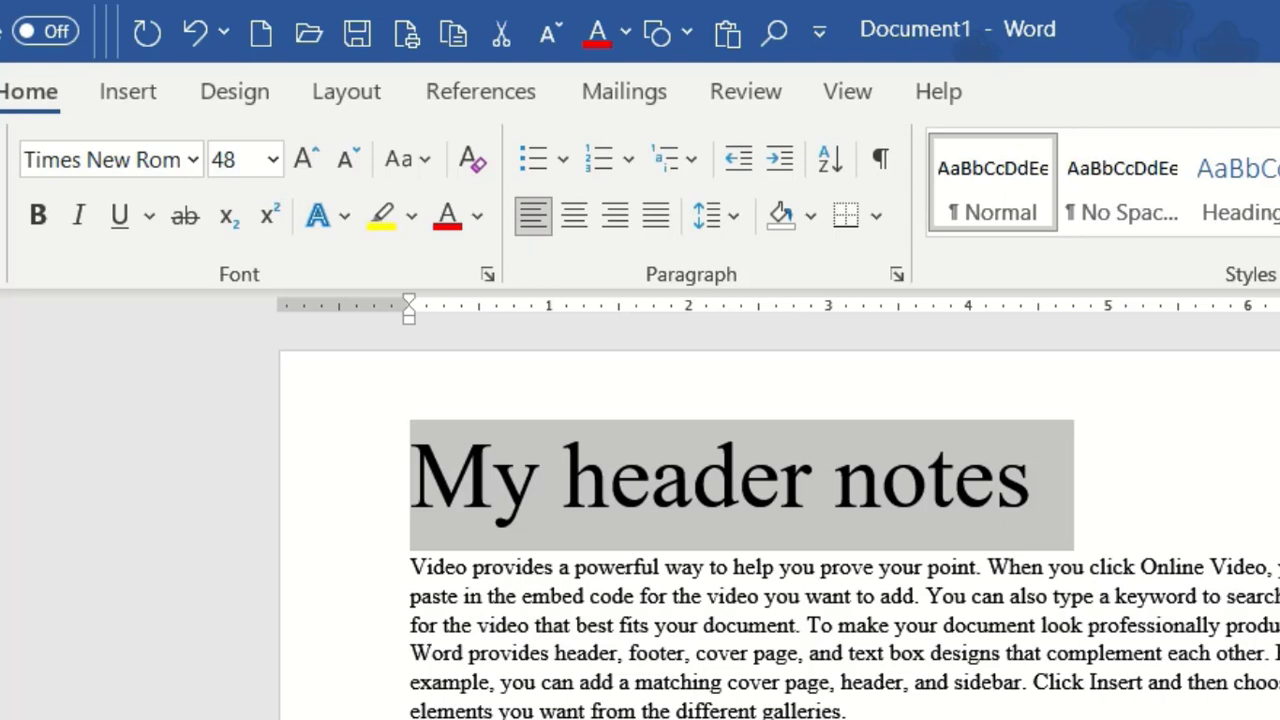
- Shrink the heading "My header notes" through the preset font sizes to 20 and deselect it
{"action": "key", "text": "ctrl+shift+less"}
{"action": "key", "text": "ctrl+shift+less"}
{"action": "key", "text": "ctrl+shift+less"}
{"action": "key", "text": "ctrl+shift+less"}
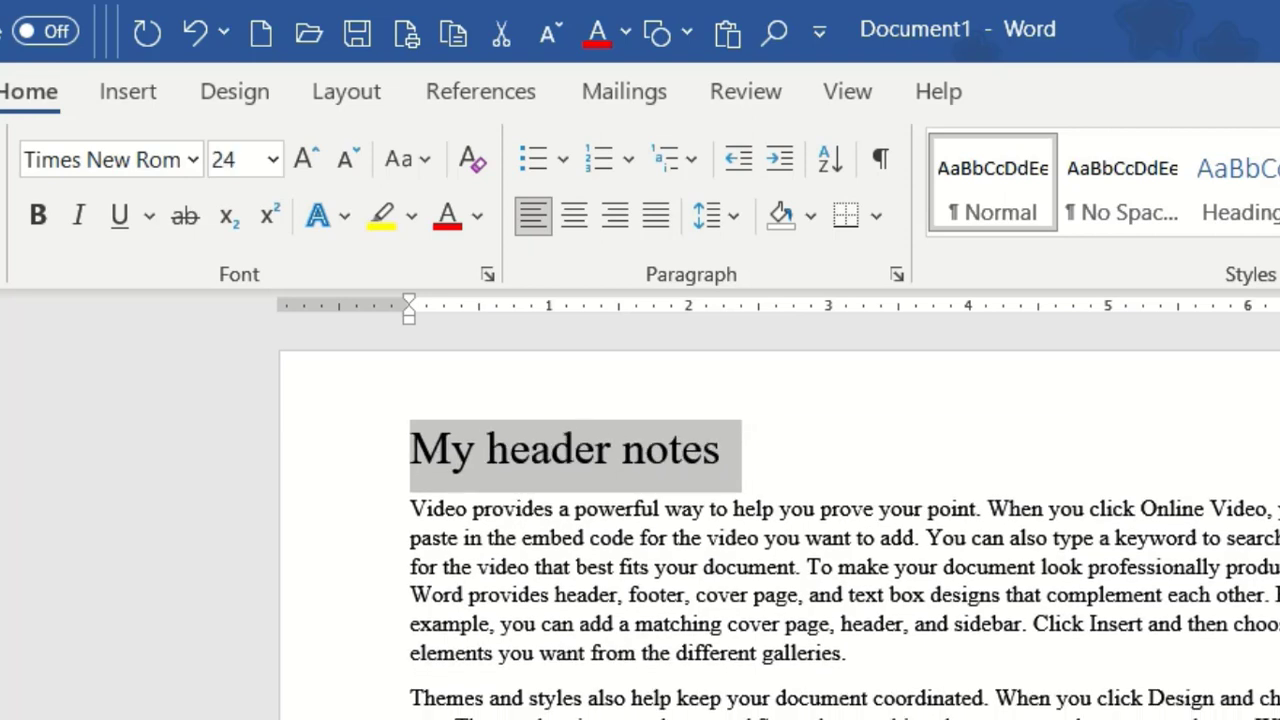
{"action": "key", "text": "ctrl+shift+less"}
{"action": "key", "text": "ctrl+shift+less"}
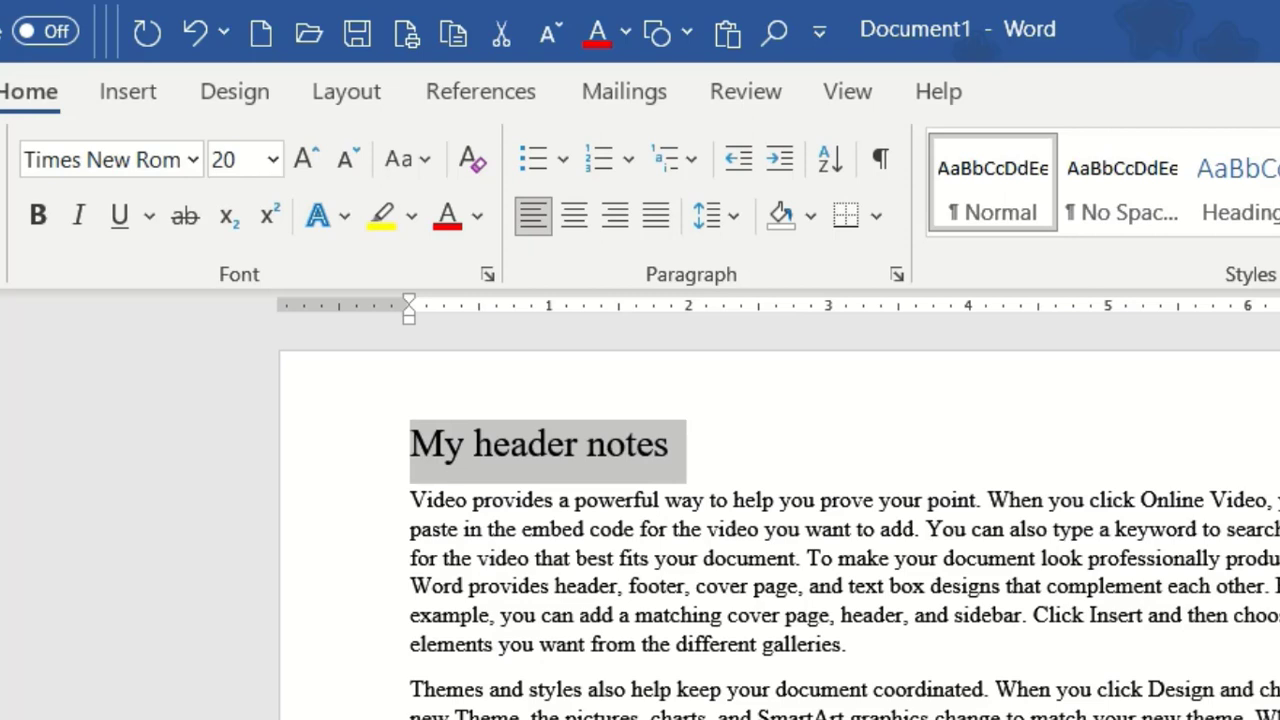
{"action": "left_click", "coordinate": [251, 161]}
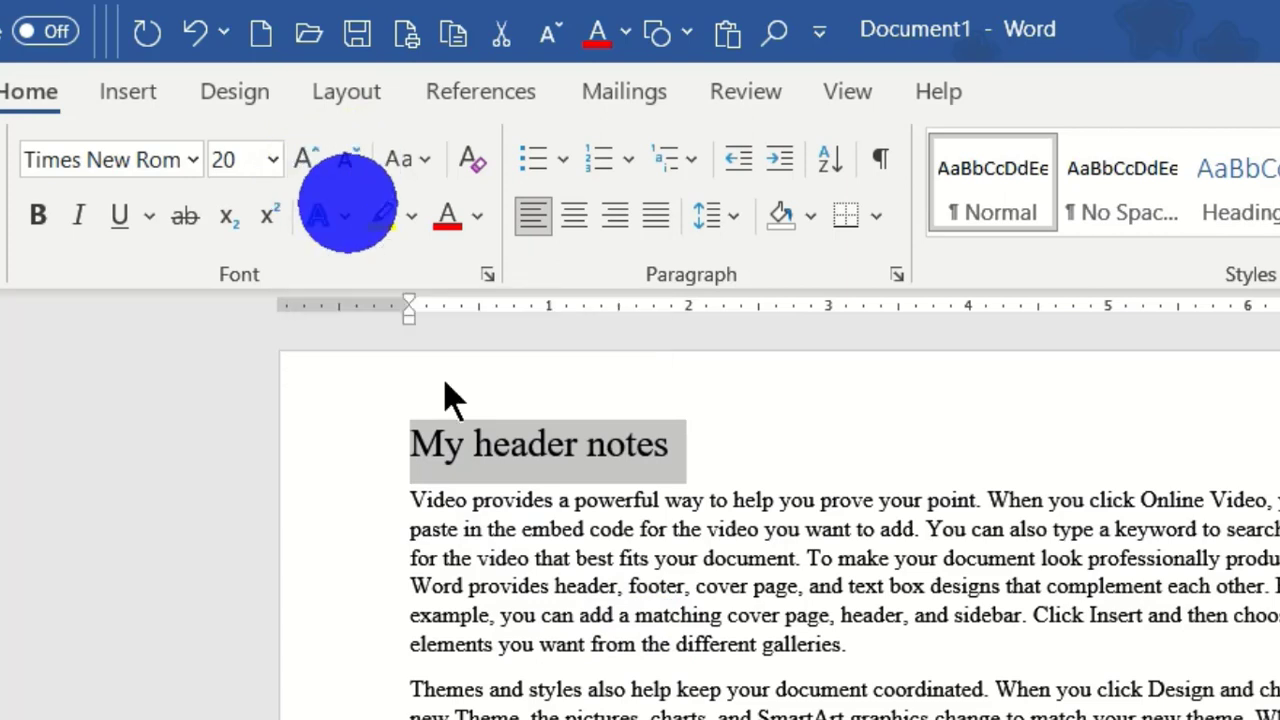
{"action": "left_click", "coordinate": [586, 632]}
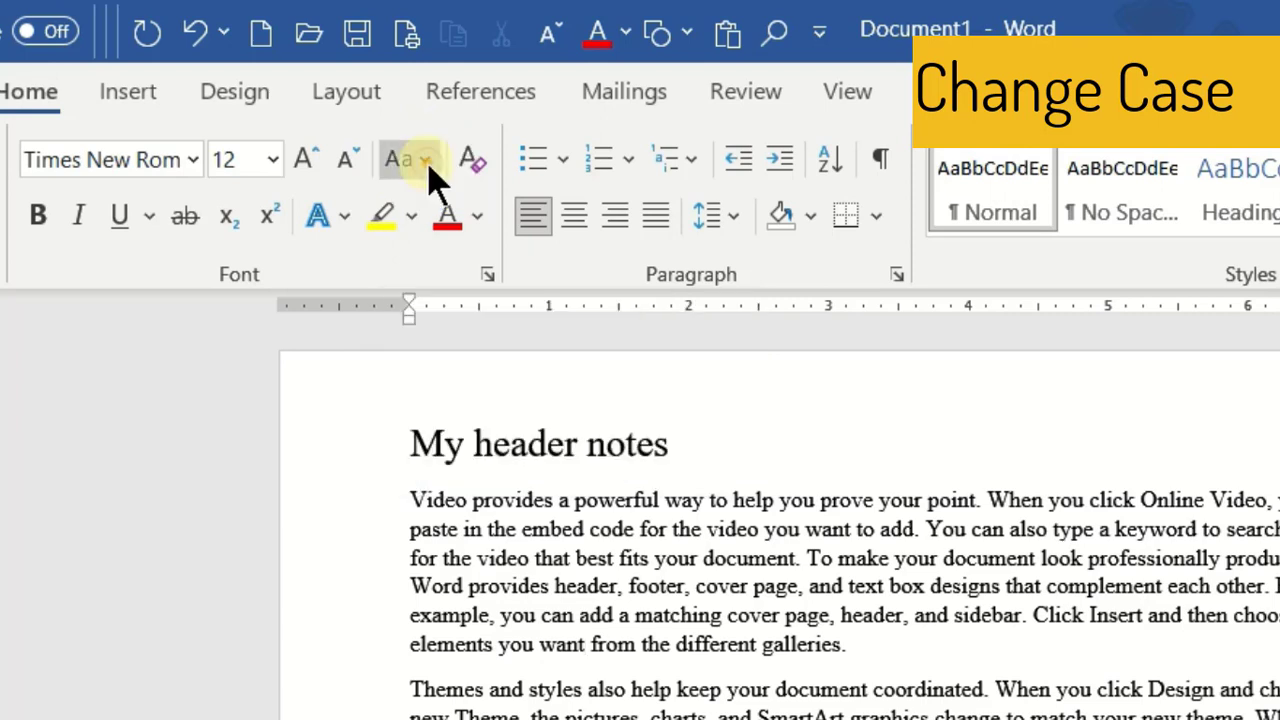
- Select the first body paragraph under the heading and apply Sentence case to it
{"action": "left_click", "coordinate": [429, 164]}
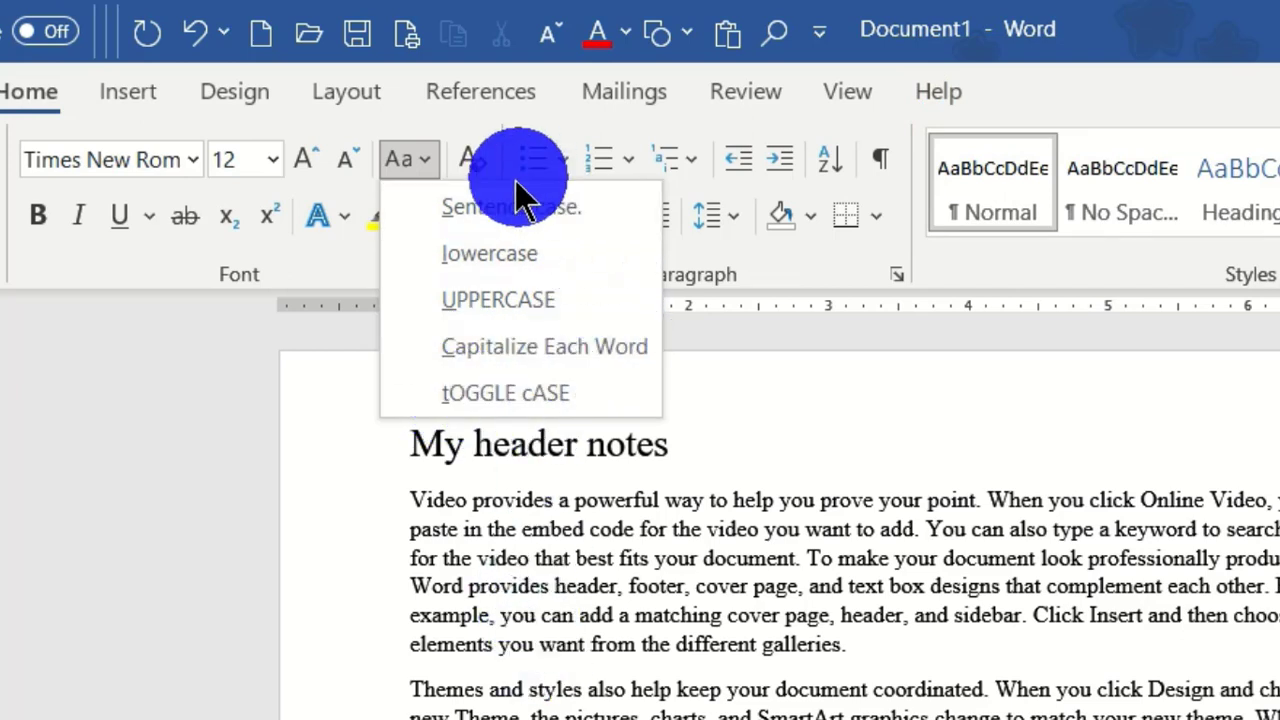
{"action": "left_click", "coordinate": [505, 628]}
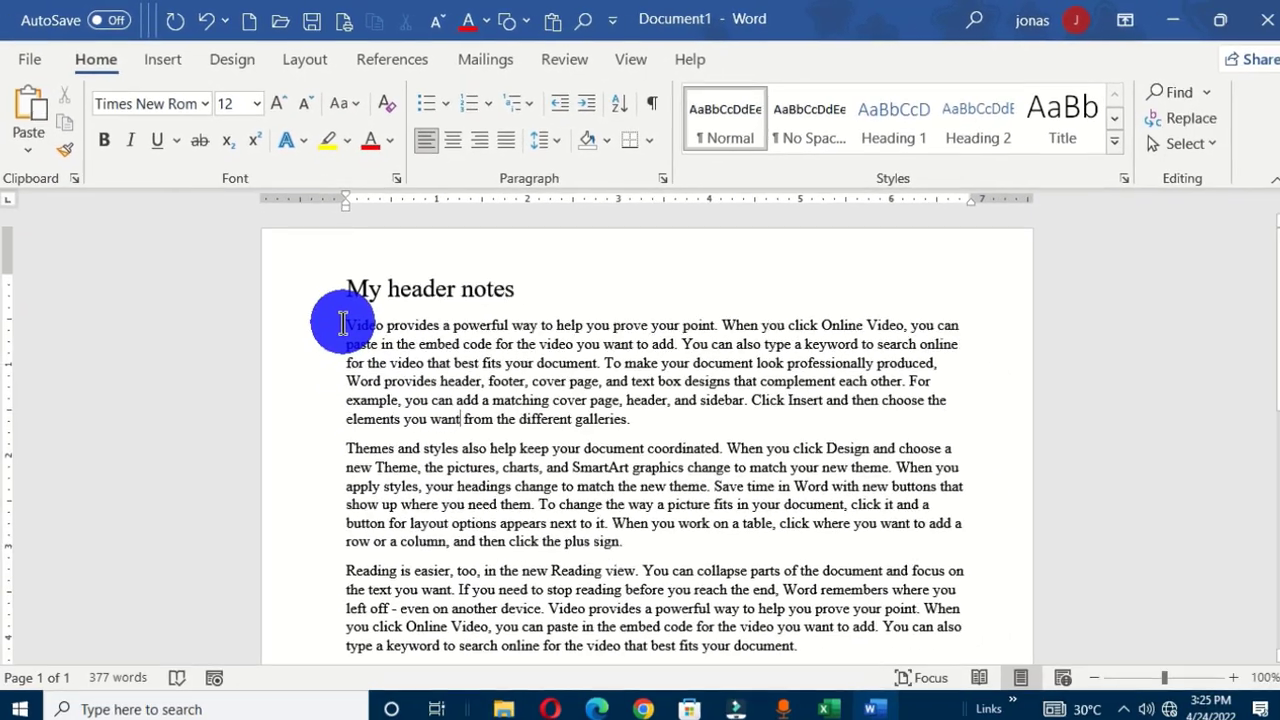
{"action": "left_click_drag", "start_coordinate": [342, 323], "coordinate": [651, 420]}
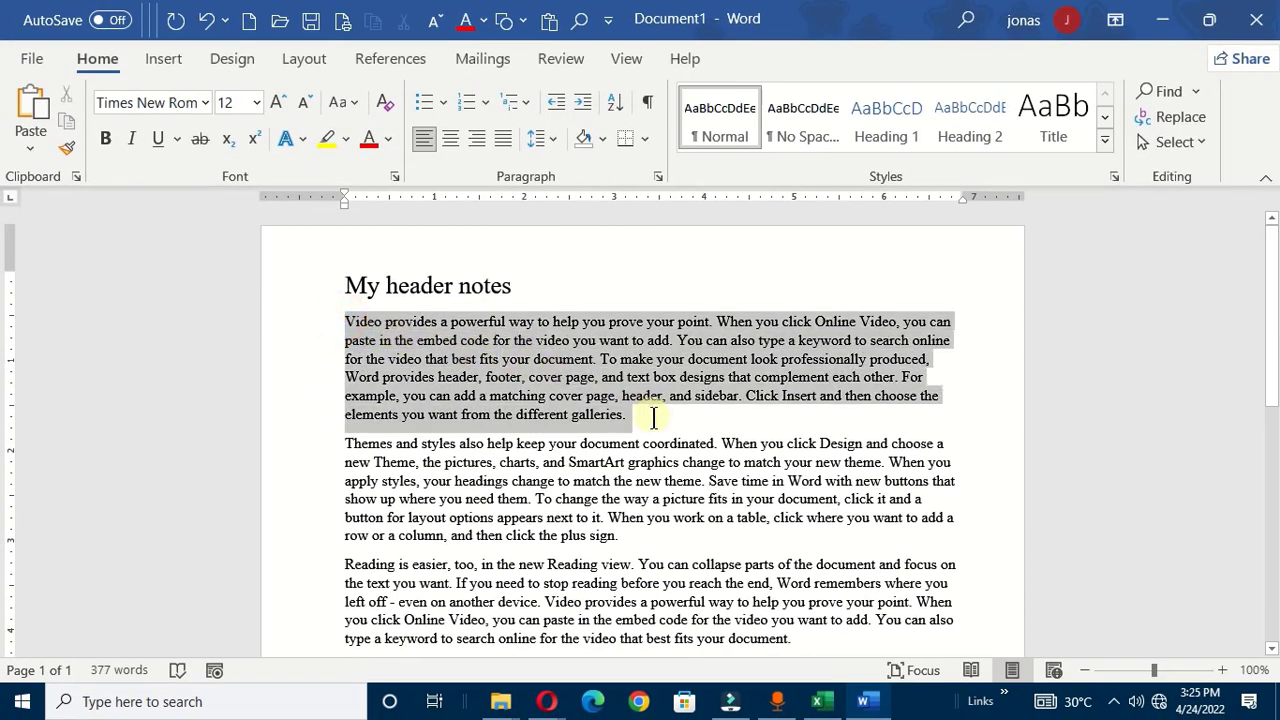
{"action": "left_click", "coordinate": [356, 104]}
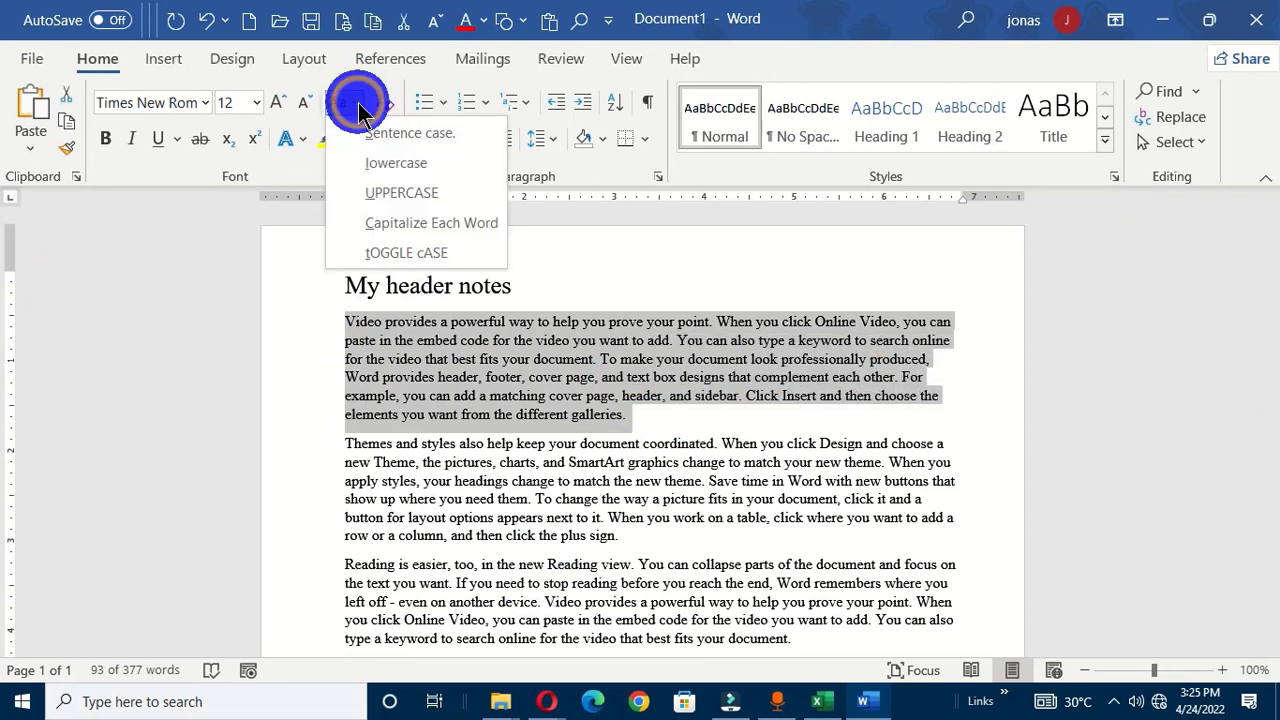
{"action": "left_click", "coordinate": [400, 140]}
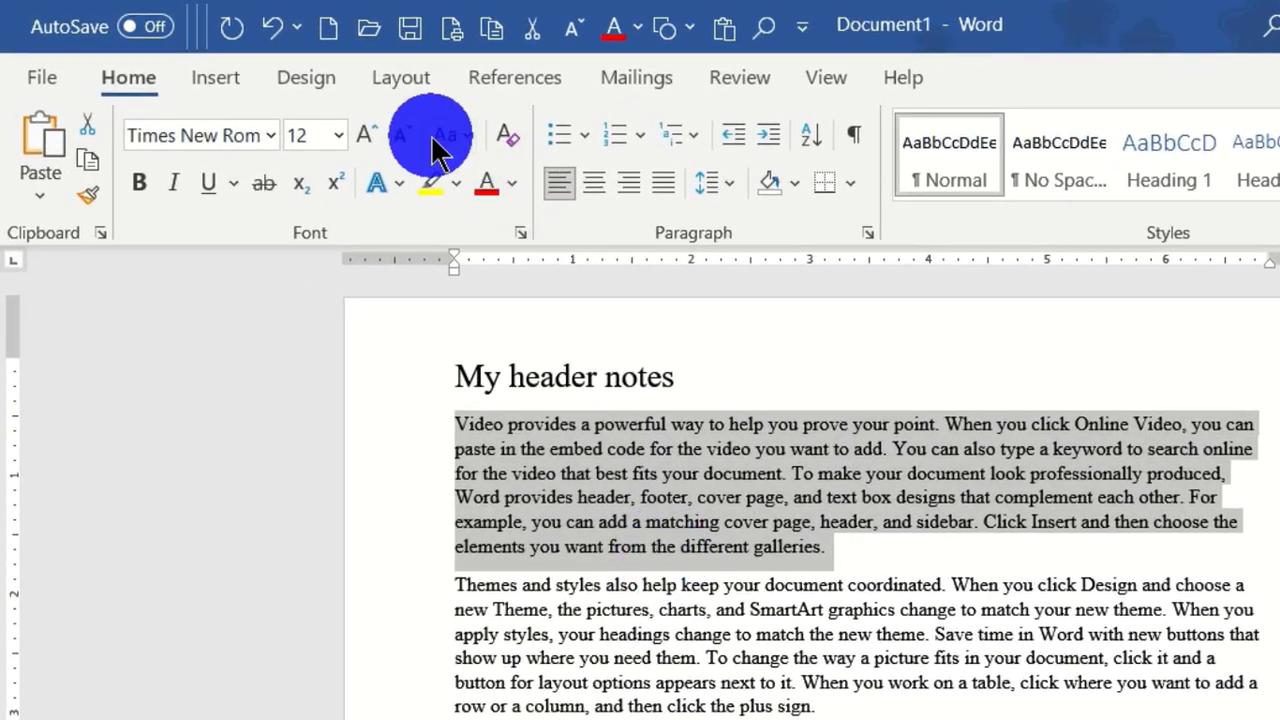
- Change the first body paragraph to lowercase and undo that change
{"action": "left_click", "coordinate": [462, 133]}
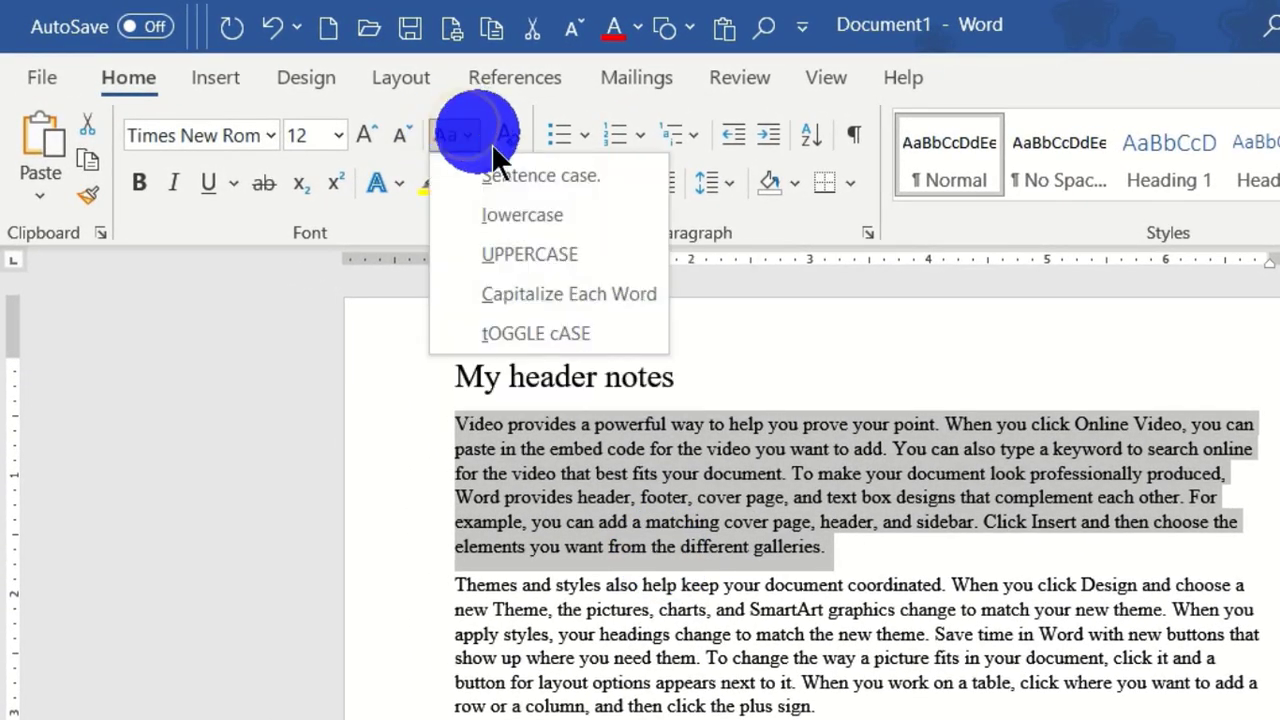
{"action": "left_click", "coordinate": [523, 213]}
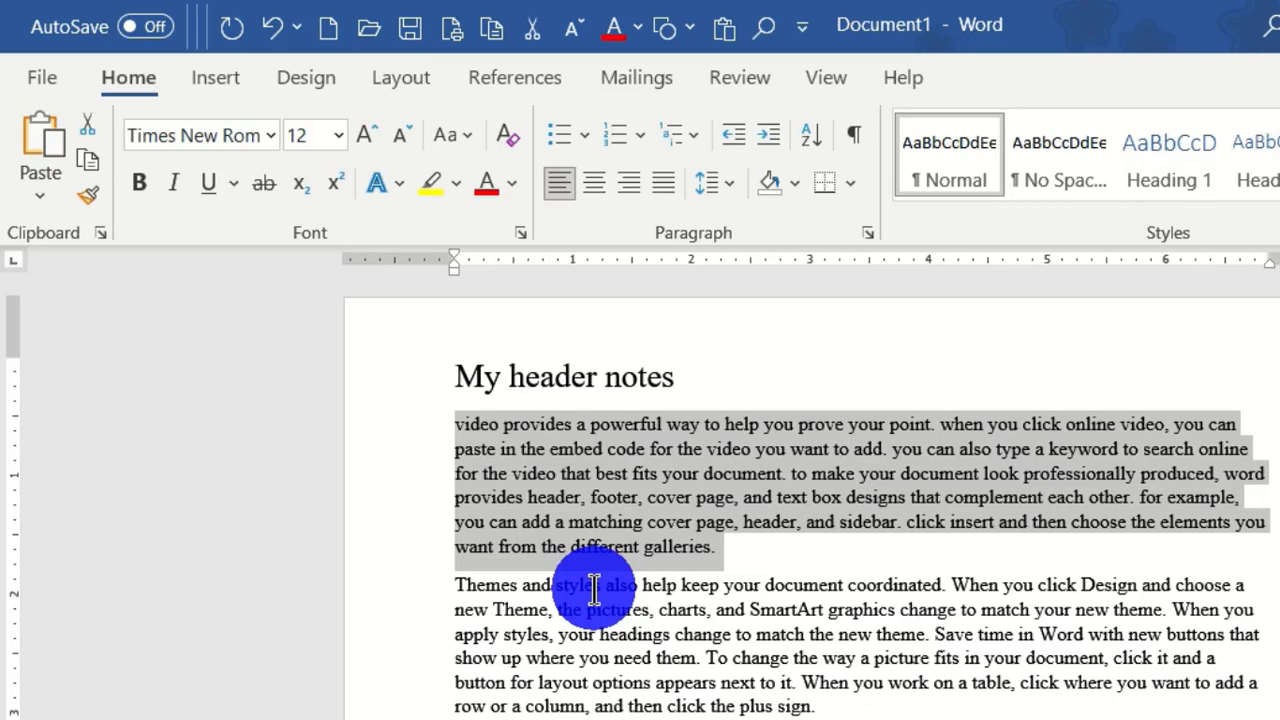
{"action": "key", "text": "ctrl+z"}
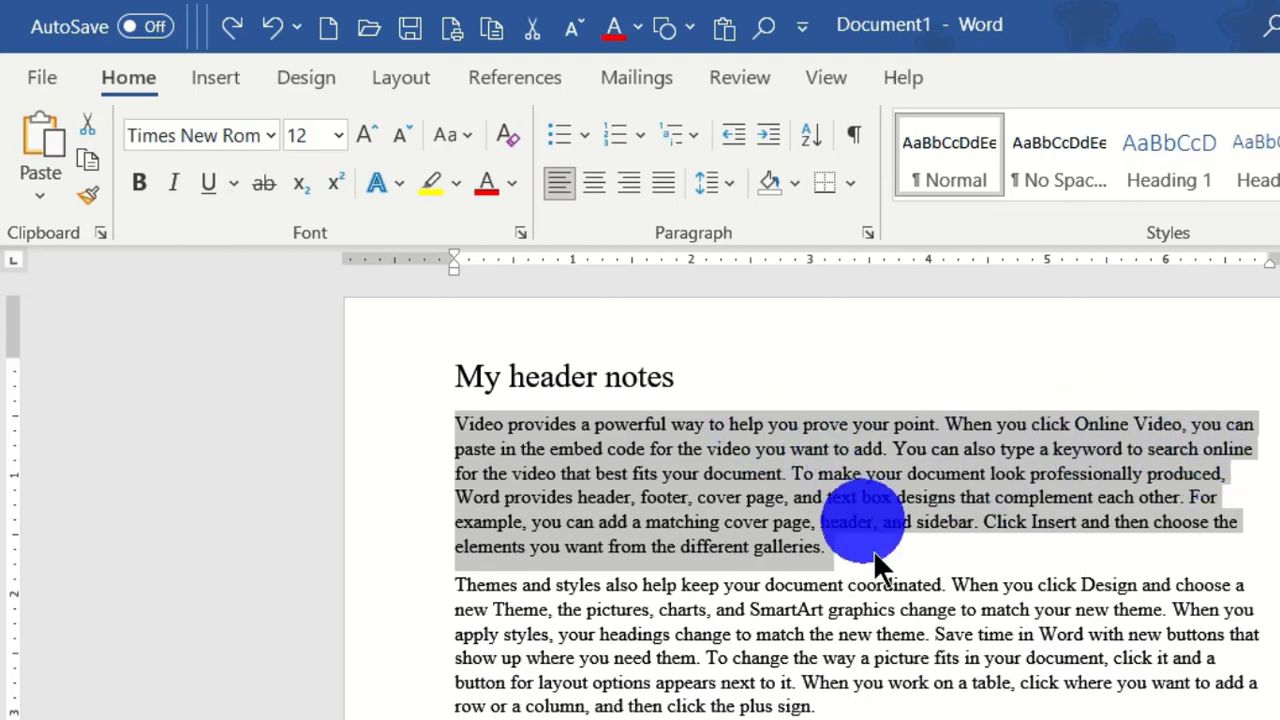
- Convert the first body paragraph to lowercase again, followed by UPPERCASE
{"action": "left_click", "coordinate": [458, 135]}
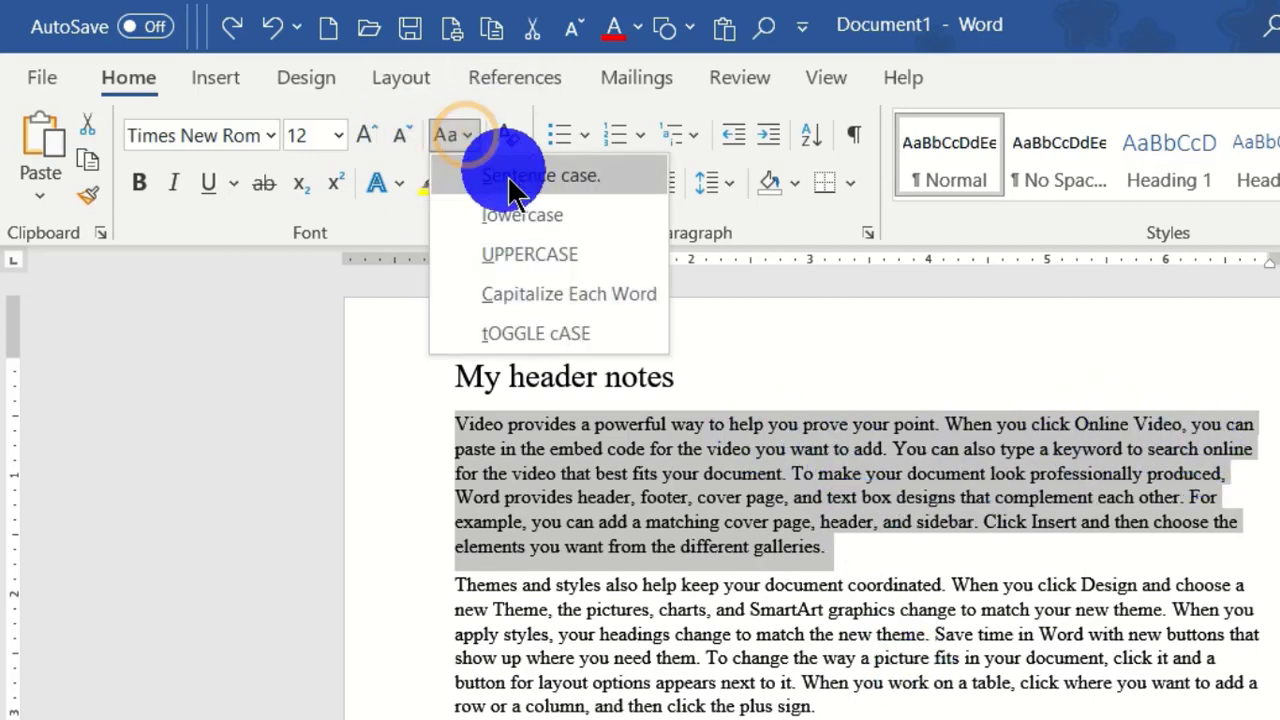
{"action": "left_click", "coordinate": [512, 215]}
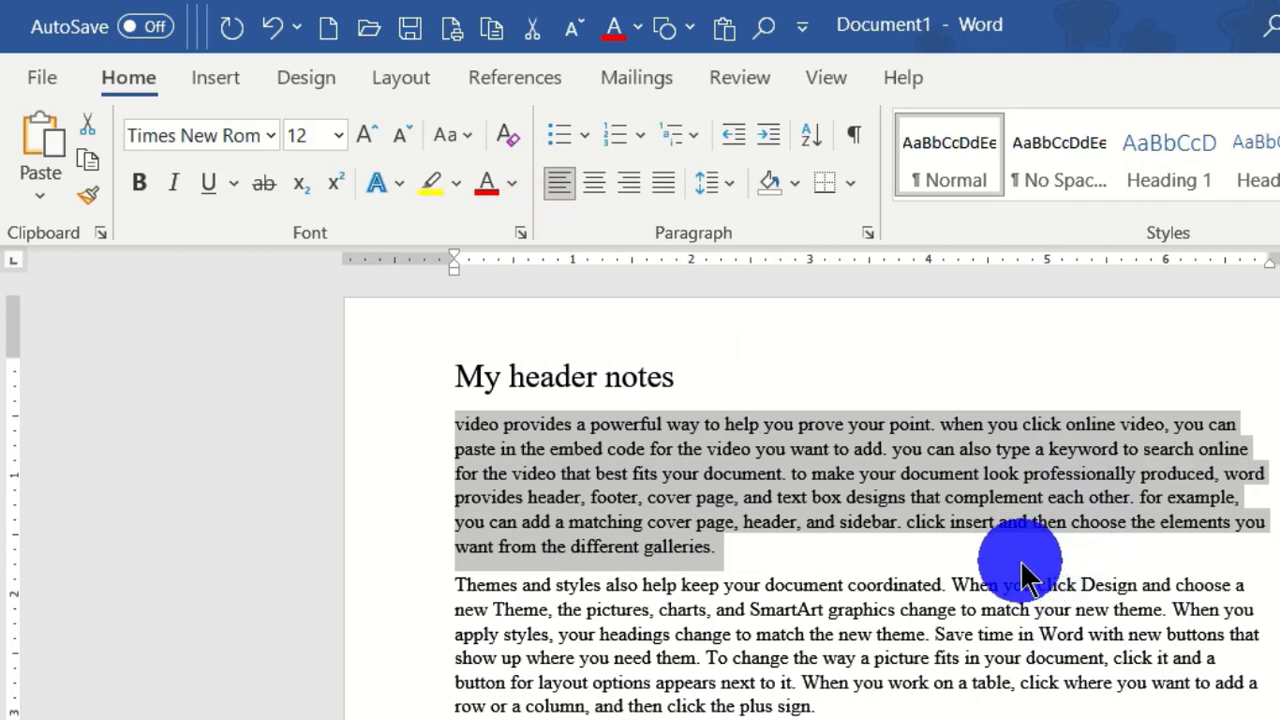
{"action": "left_click", "coordinate": [466, 135]}
{"action": "left_click", "coordinate": [512, 258]}
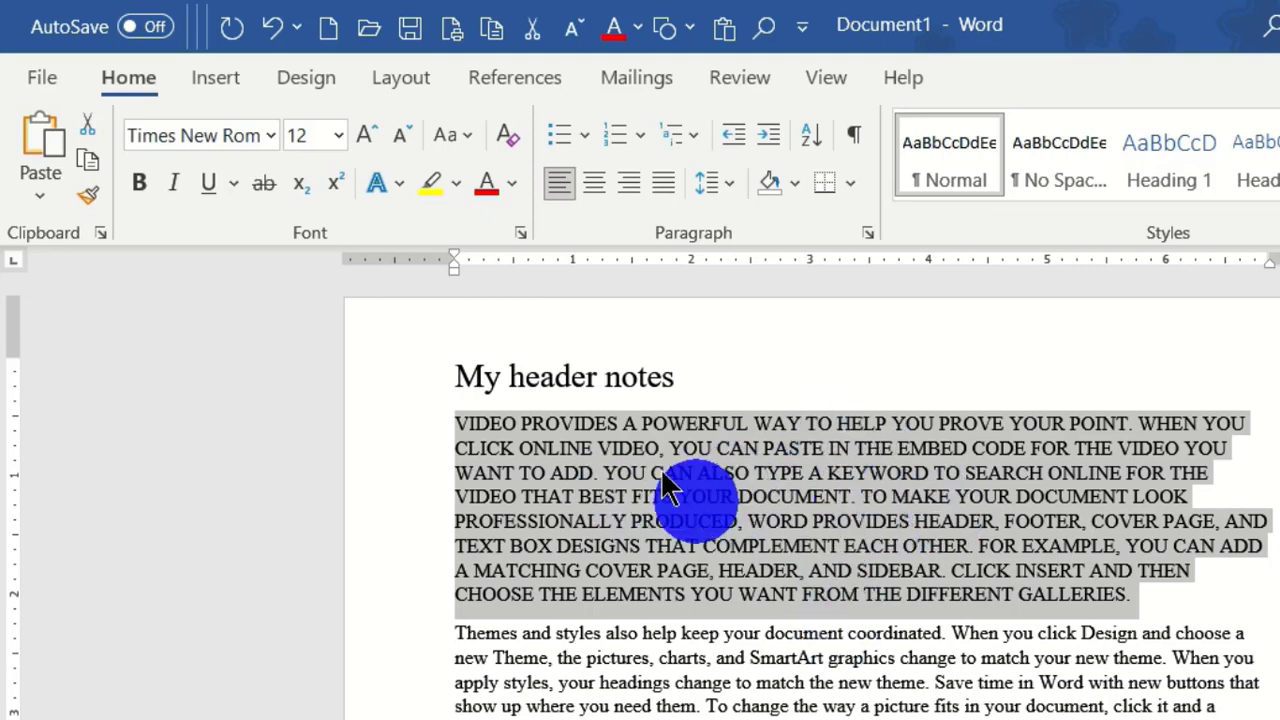
- Change the case of the first body paragraph to Capitalize Each Word
{"action": "left_click", "coordinate": [466, 134]}
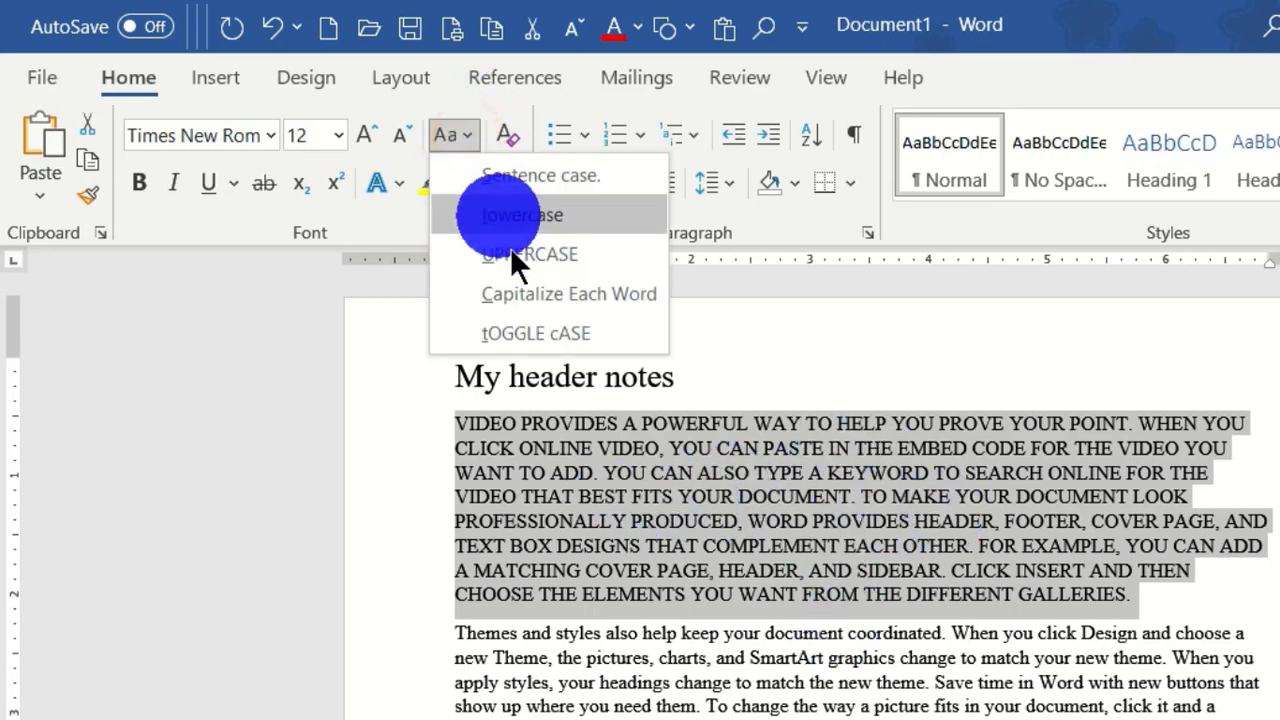
{"action": "left_click", "coordinate": [575, 300]}
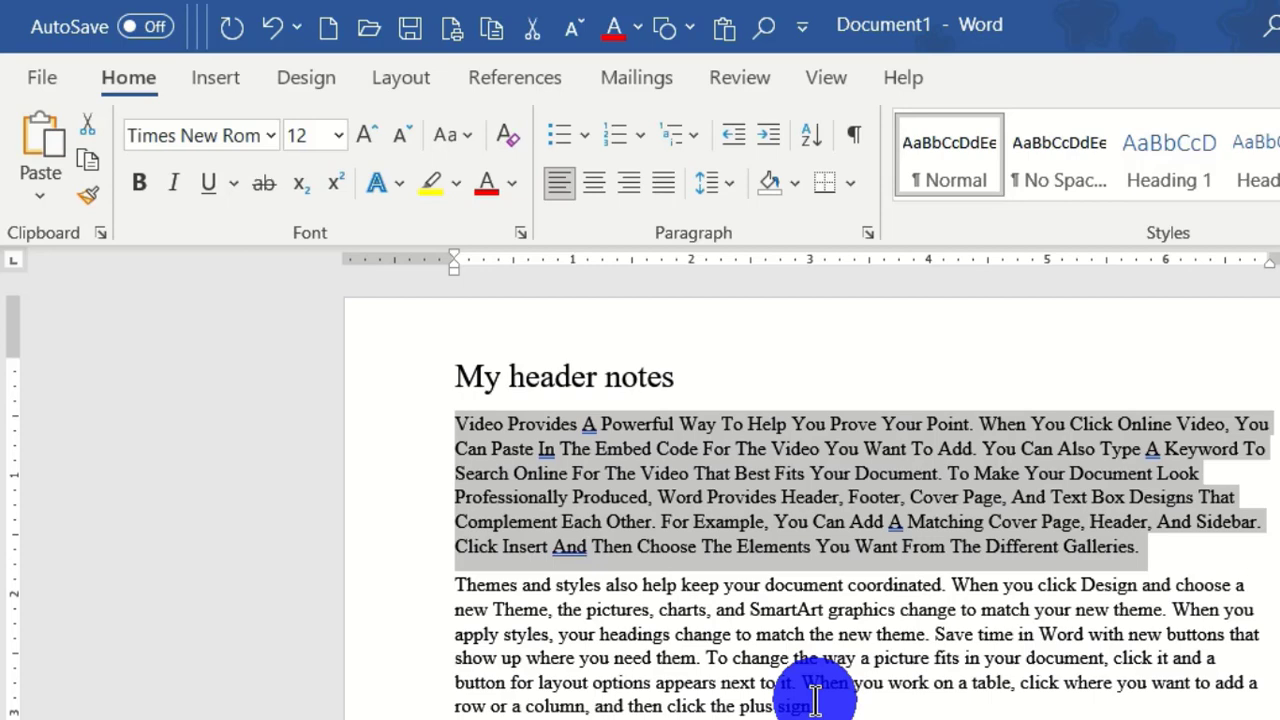
- Apply Toggle Case to the first body paragraph and toggle it back again
{"action": "left_click", "coordinate": [468, 150]}
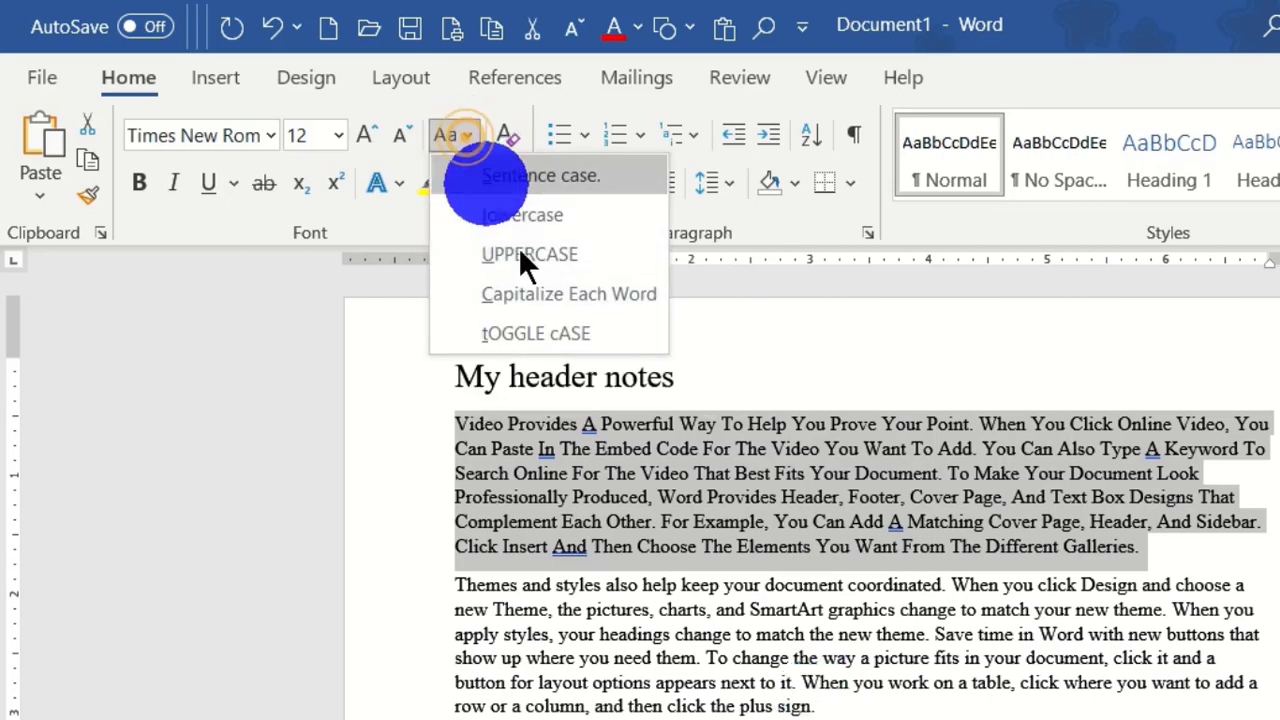
{"action": "left_click", "coordinate": [535, 334]}
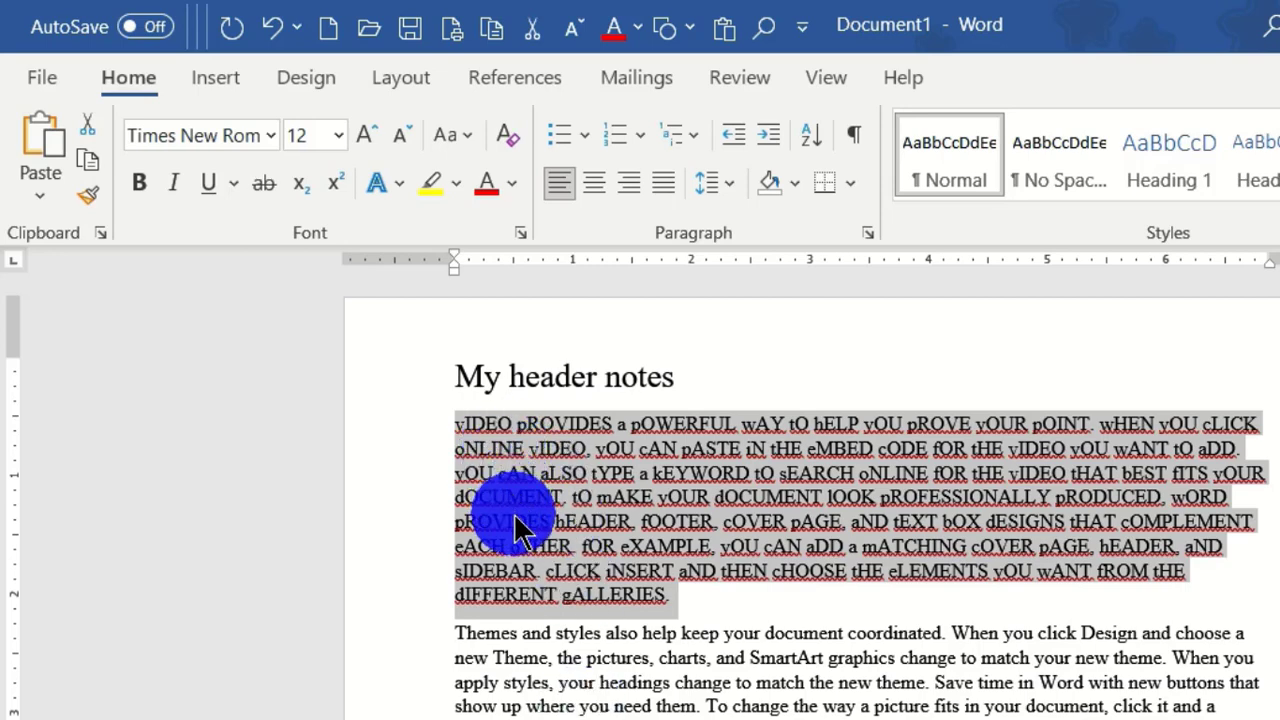
{"action": "left_click", "coordinate": [460, 135]}
{"action": "left_click", "coordinate": [527, 334]}
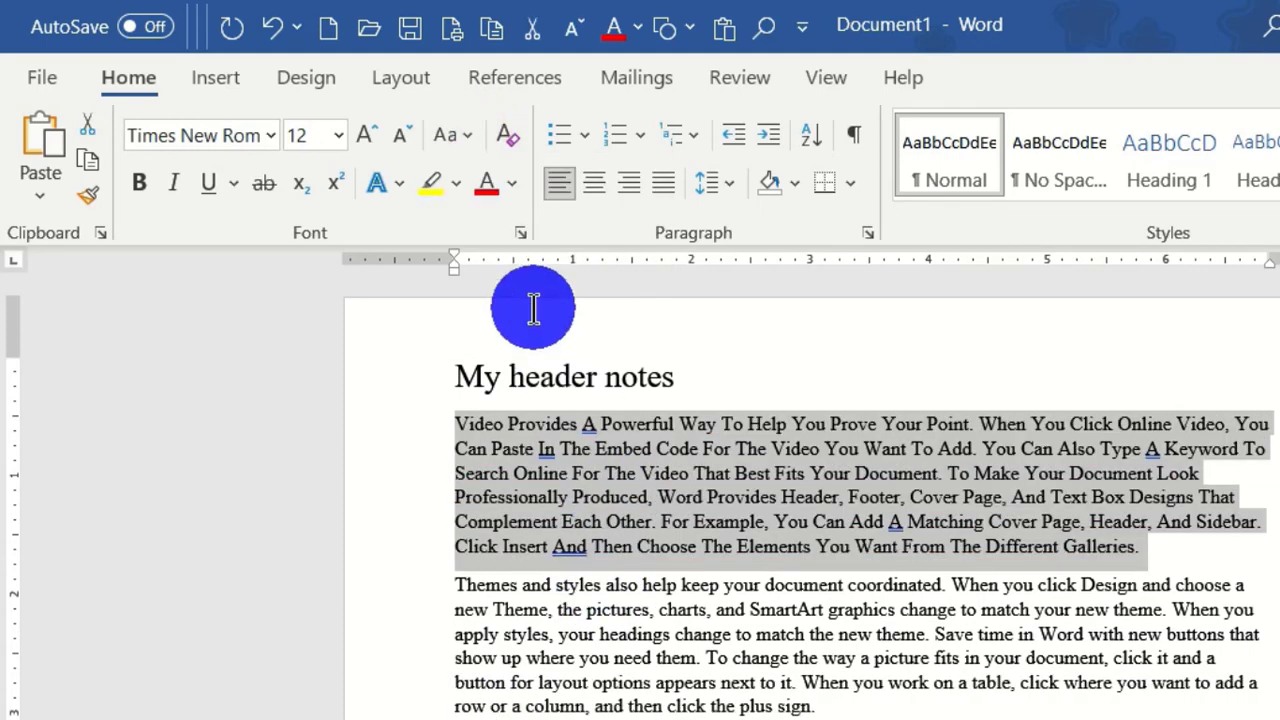
{"action": "left_click", "coordinate": [465, 135]}
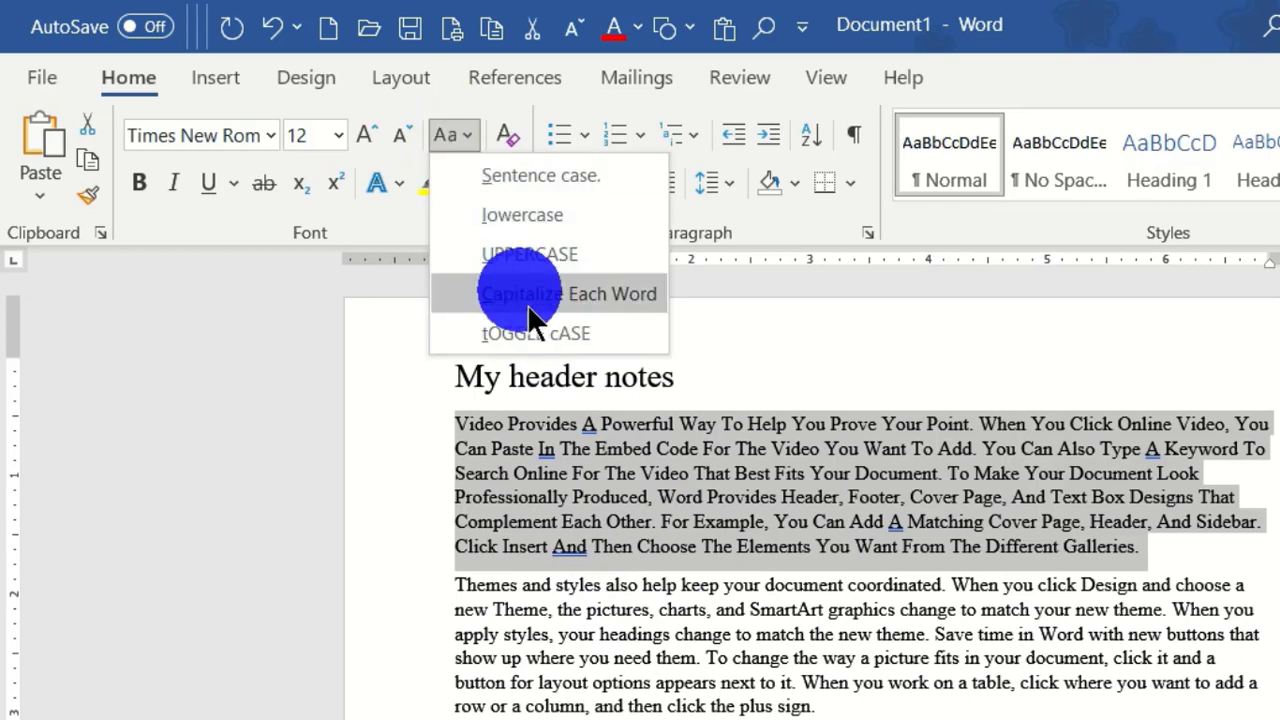
{"action": "left_click", "coordinate": [470, 140]}
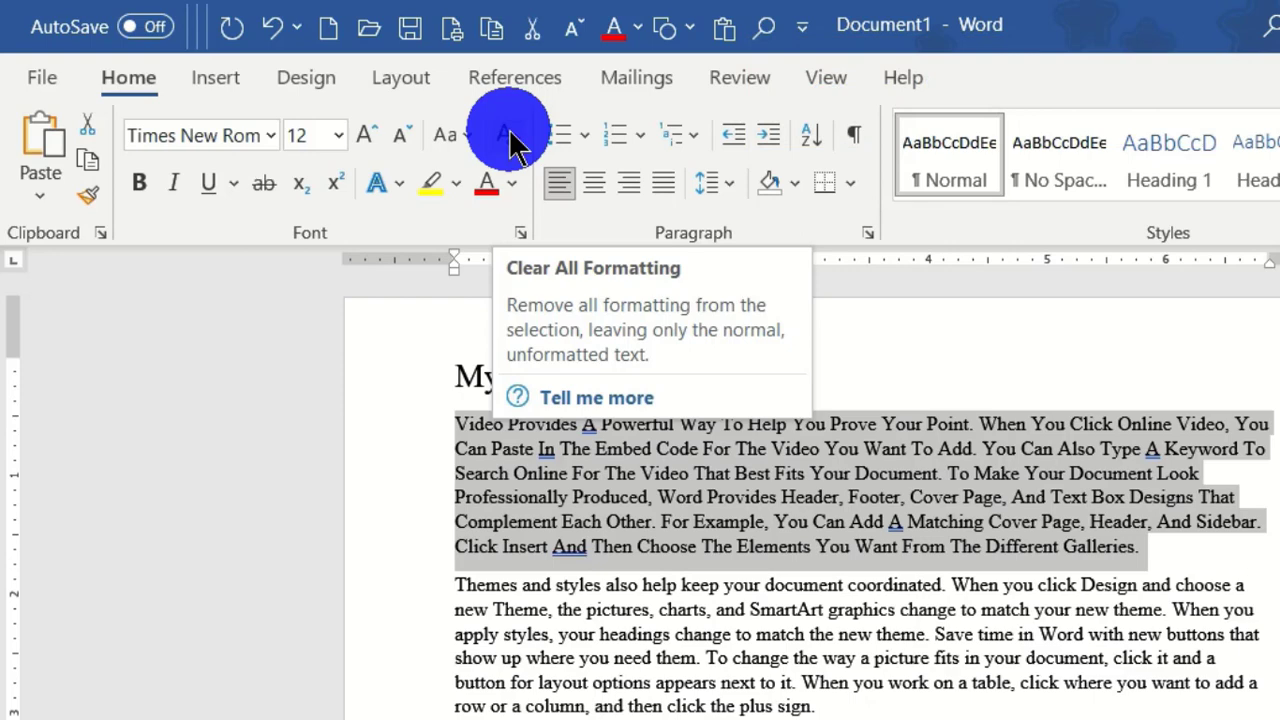
- Color the "My header notes" heading red and underline it
{"action": "left_click", "coordinate": [658, 682]}
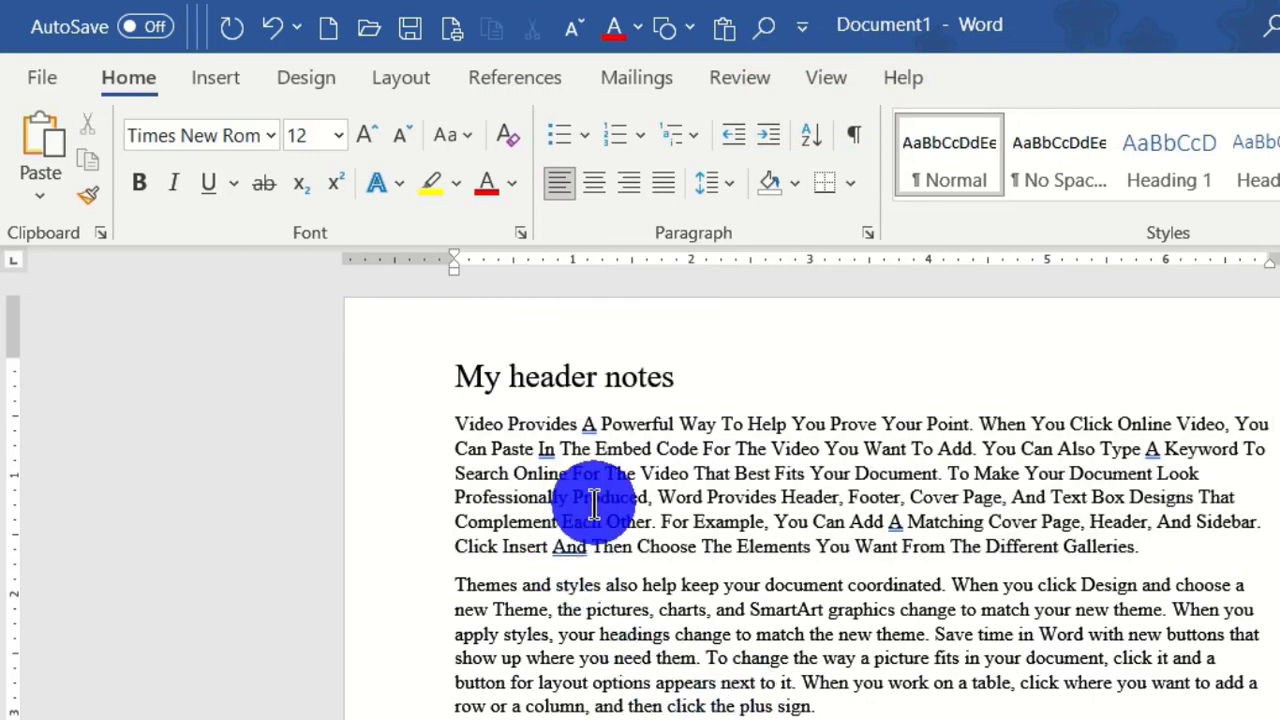
{"action": "left_click", "coordinate": [414, 384]}
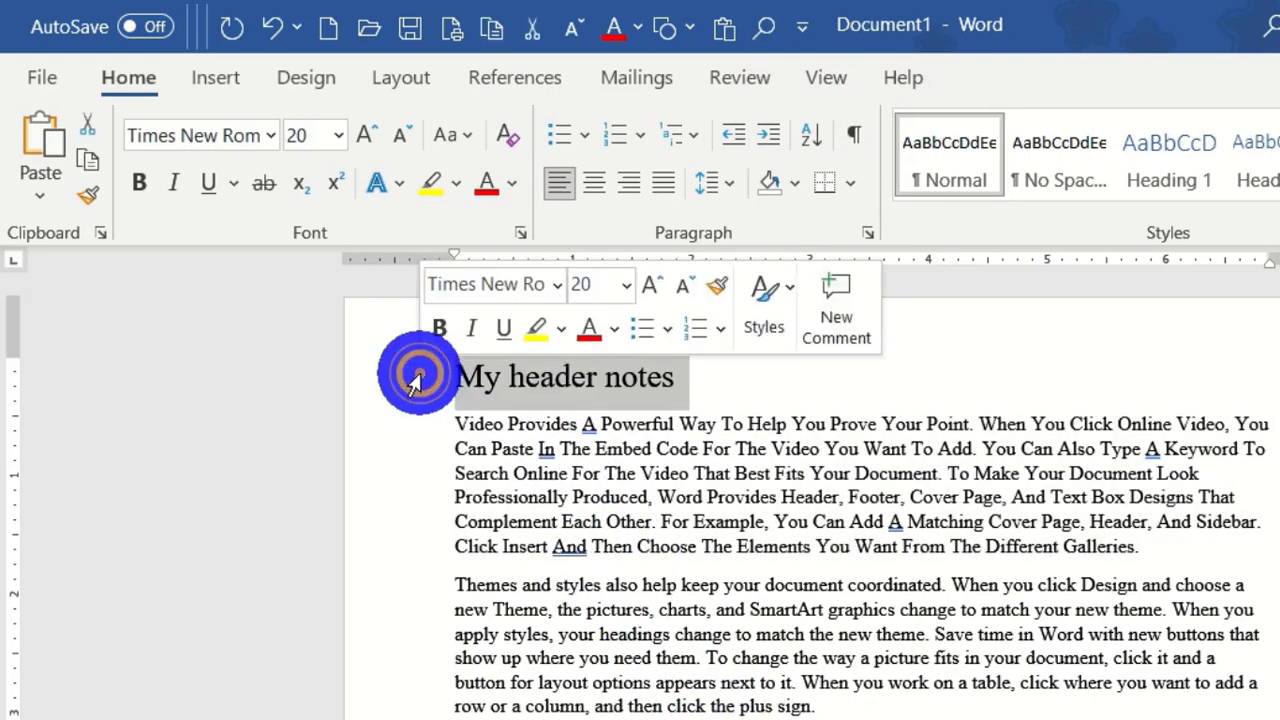
{"action": "left_click", "coordinate": [591, 333]}
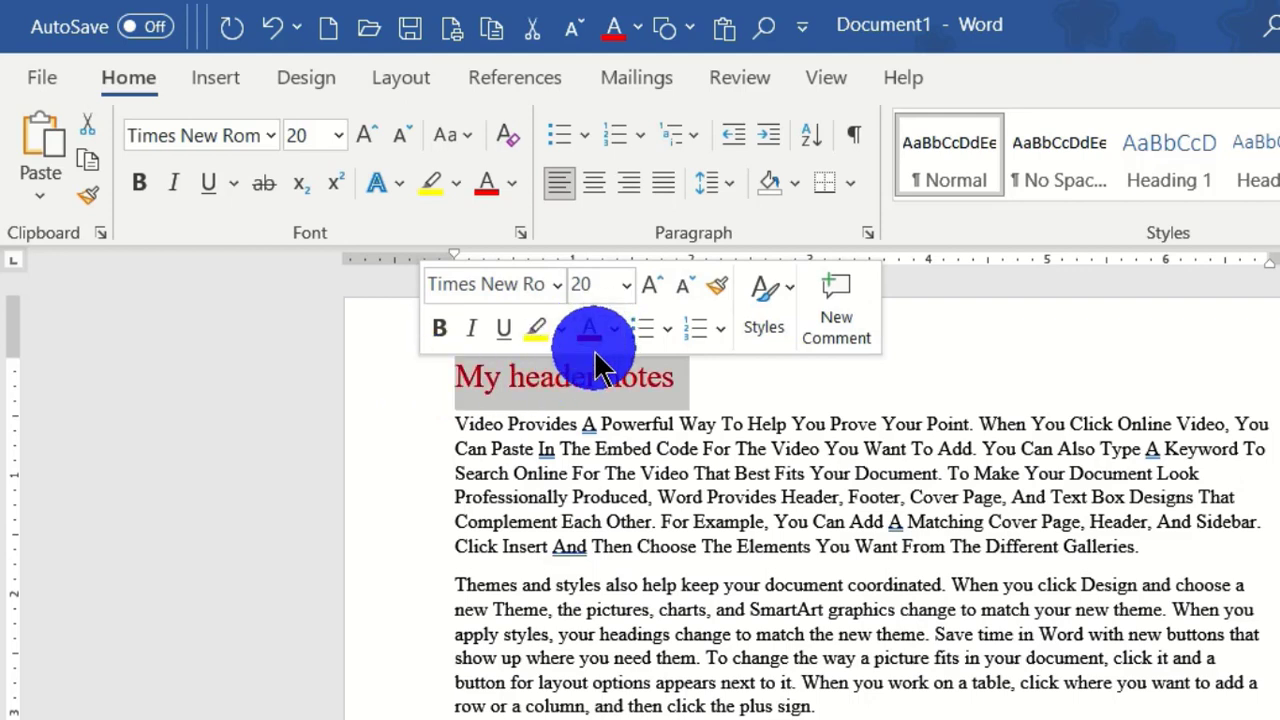
{"action": "left_click", "coordinate": [503, 328]}
{"action": "left_click", "coordinate": [697, 613]}
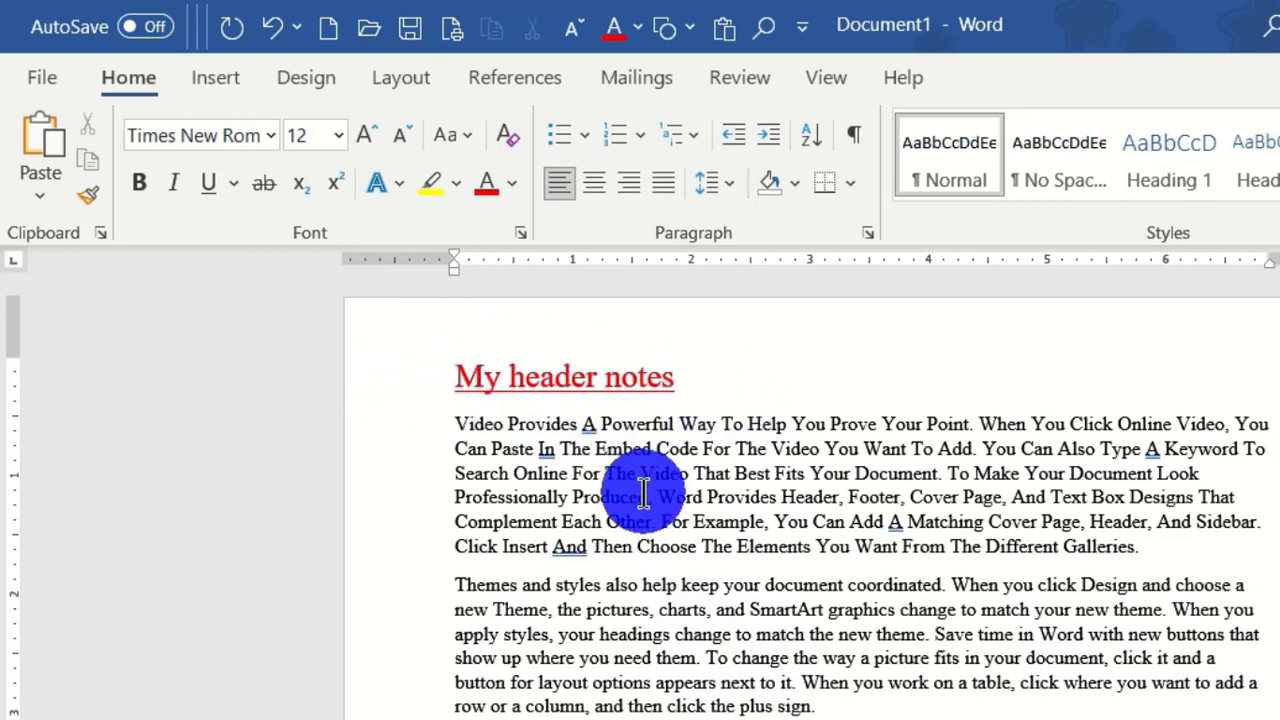
- Clear all formatting from the "My header notes" heading and from the first body paragraph
{"action": "left_click", "coordinate": [412, 385]}
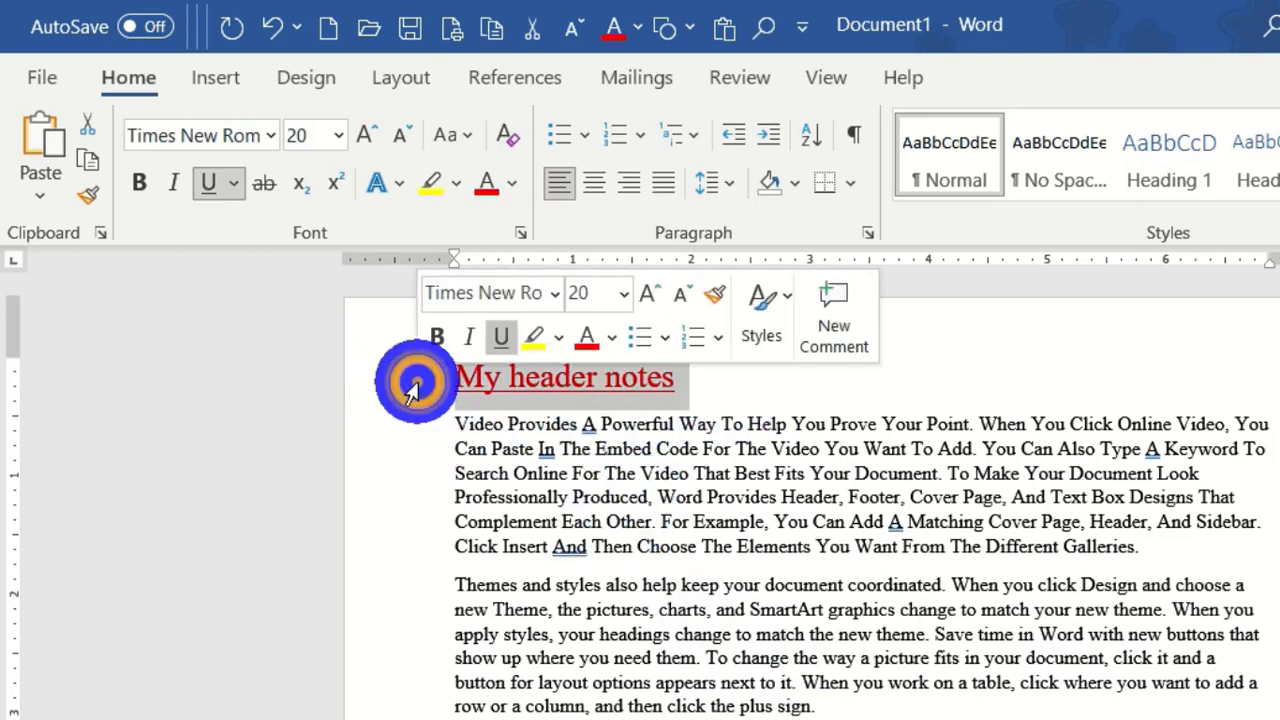
{"action": "left_click", "coordinate": [511, 134]}
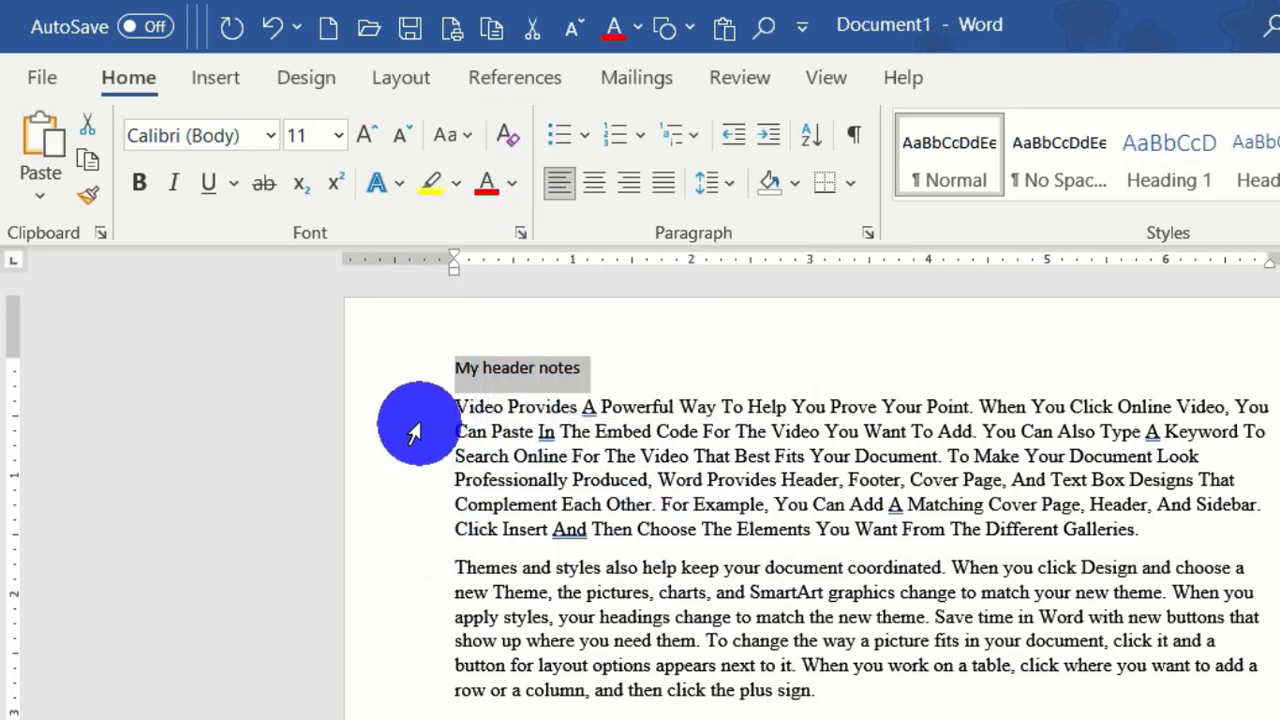
{"action": "left_click_drag", "start_coordinate": [418, 405], "coordinate": [1040, 537]}
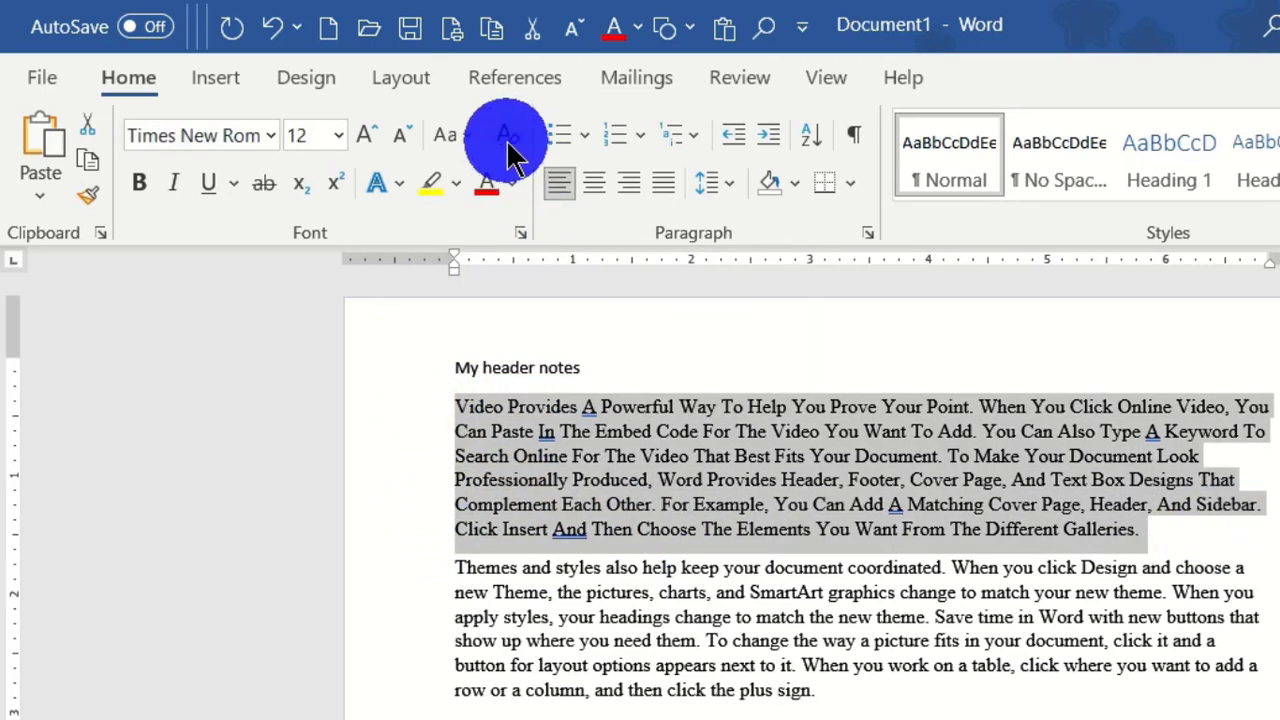
{"action": "left_click", "coordinate": [510, 135]}
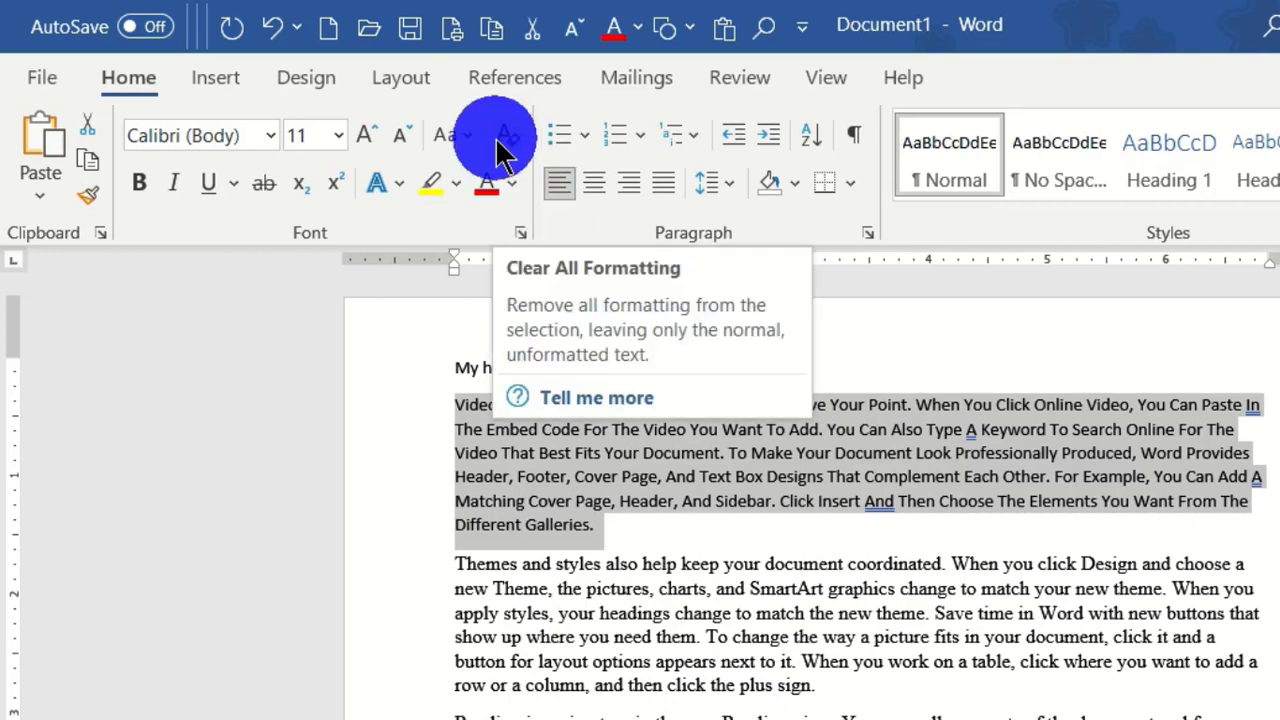
{"action": "left_click", "coordinate": [625, 600]}
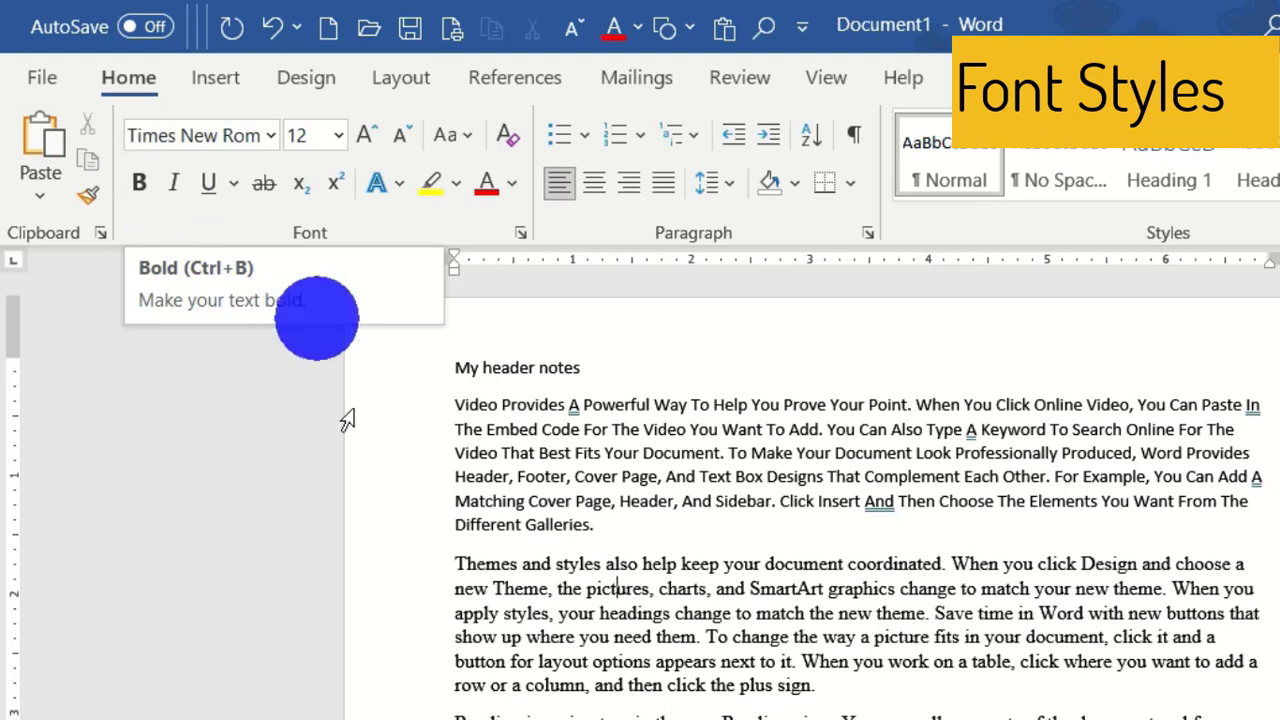
- Make the "My header notes" heading bold and increase its font size to 26
{"action": "left_click", "coordinate": [530, 500]}
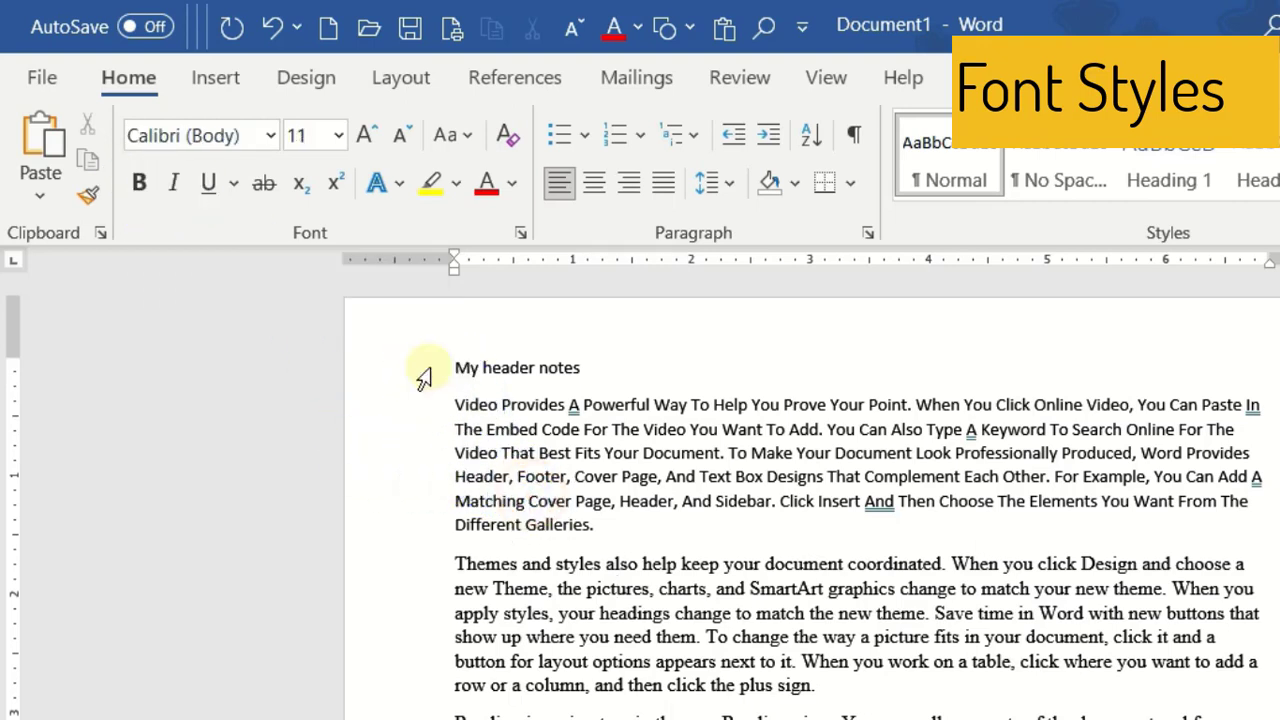
{"action": "left_click", "coordinate": [423, 367]}
{"action": "left_click", "coordinate": [140, 185]}
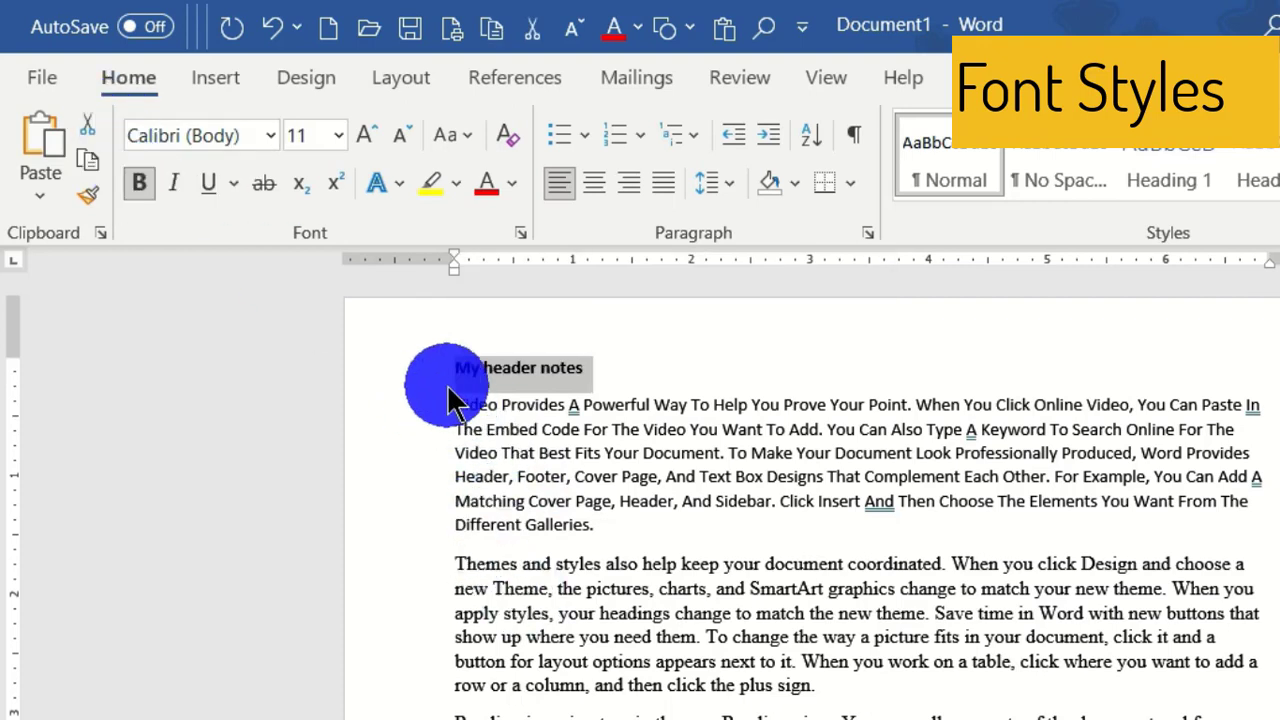
{"action": "left_click", "coordinate": [366, 134]}
{"action": "left_click", "coordinate": [651, 577]}
{"action": "left_click", "coordinate": [428, 386]}
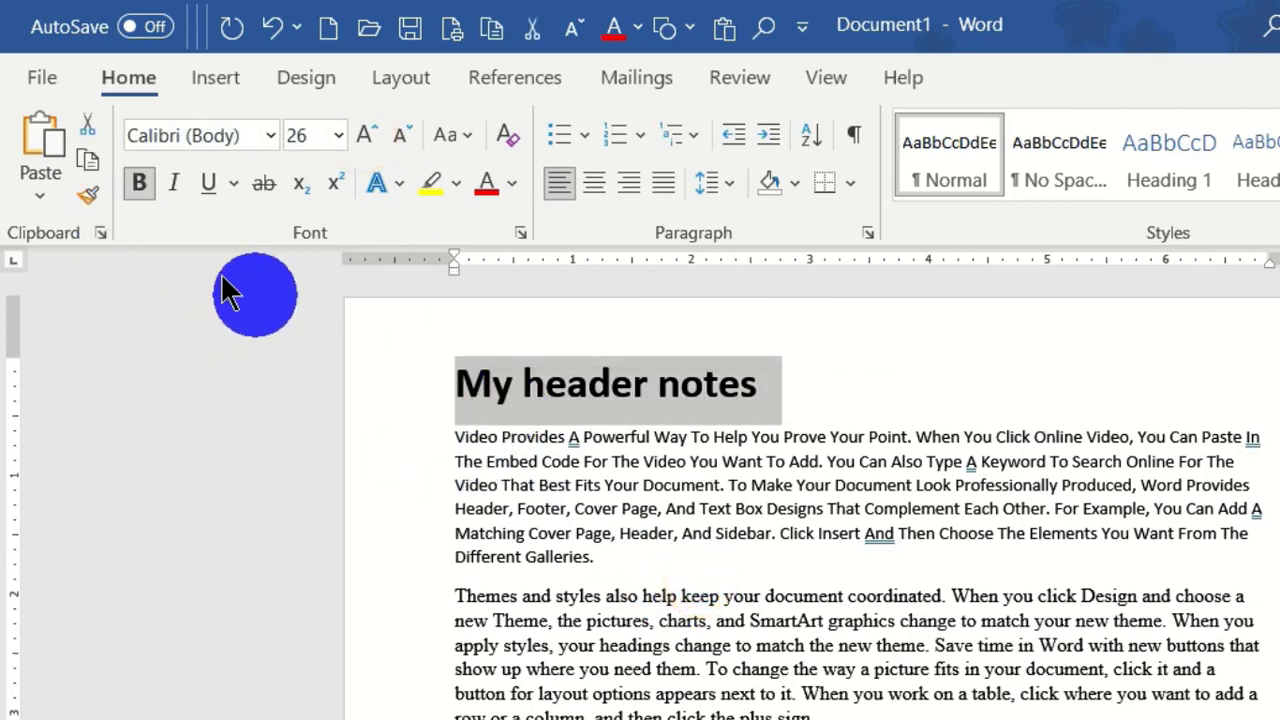
{"action": "left_click", "coordinate": [859, 532]}
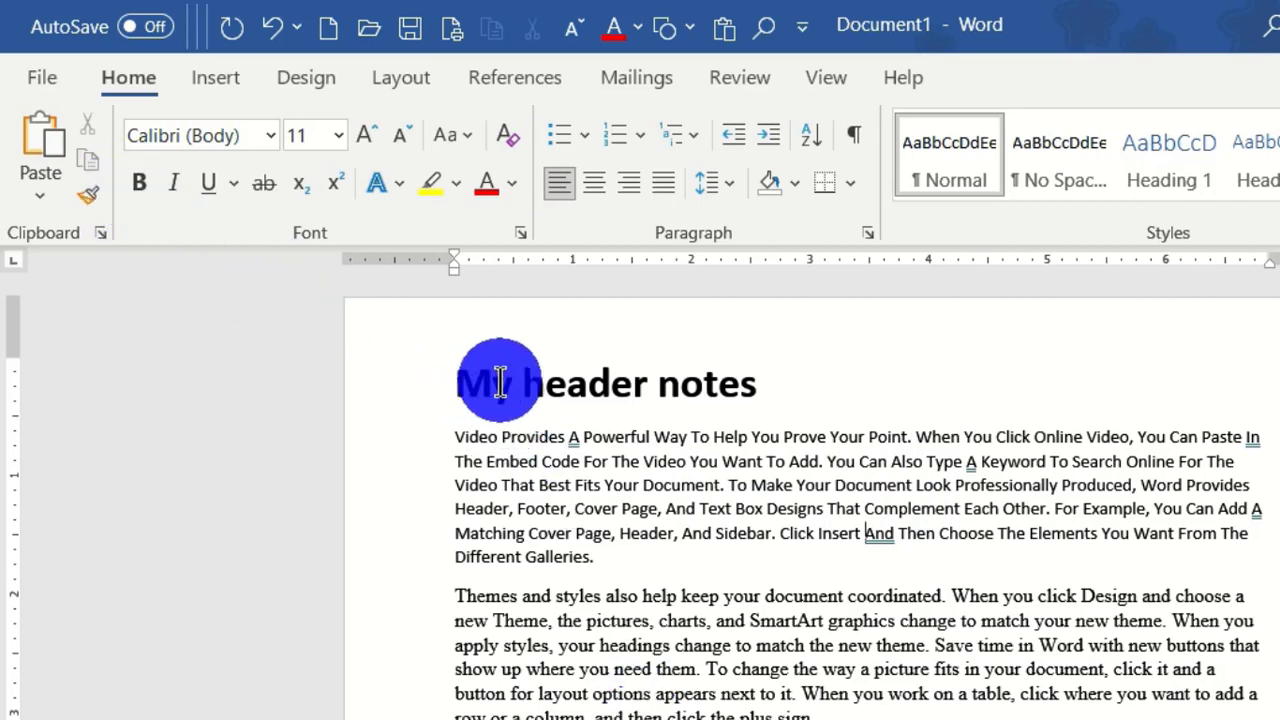
- Remove the bold style from the heading and undo that change
{"action": "left_click", "coordinate": [425, 383]}
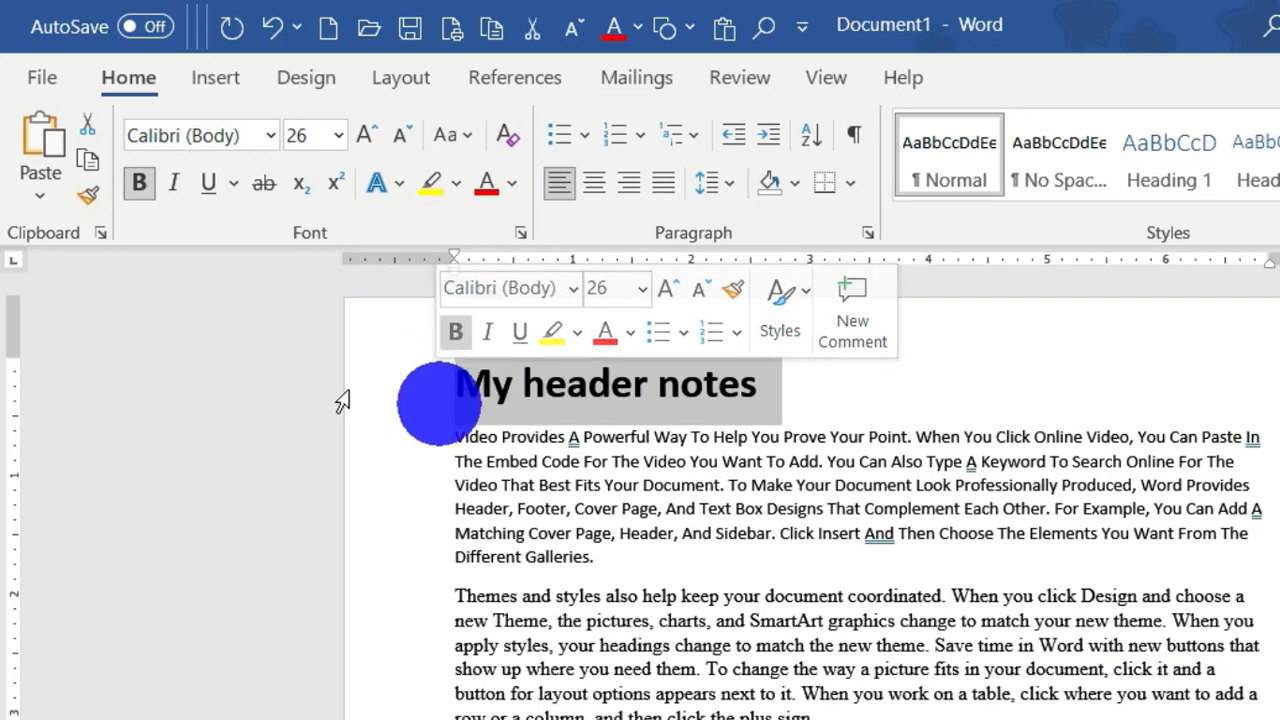
{"action": "left_click", "coordinate": [143, 184]}
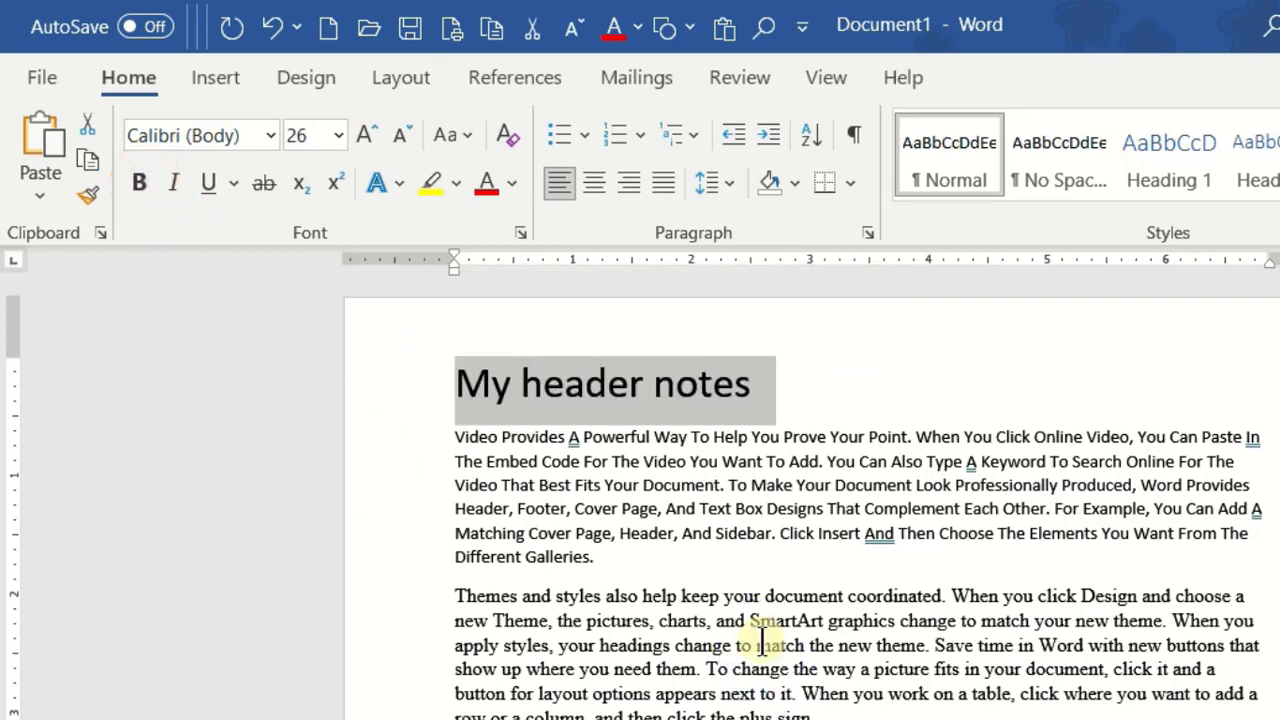
{"action": "key", "text": "ctrl+z"}
{"action": "left_click", "coordinate": [640, 612]}
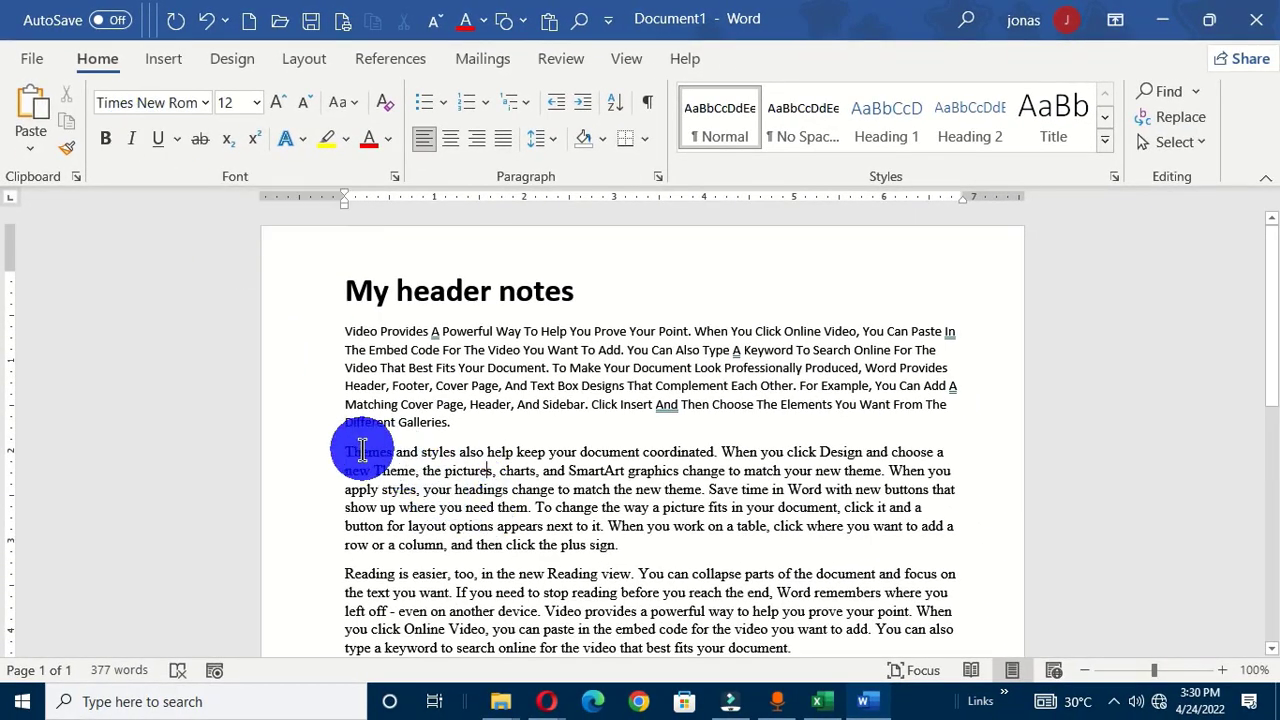
- Italicize the second body paragraph, starting "Themes and styles", and color its text red
{"action": "left_click_drag", "start_coordinate": [362, 449], "coordinate": [648, 558]}
{"action": "key", "text": "ctrl+i"}
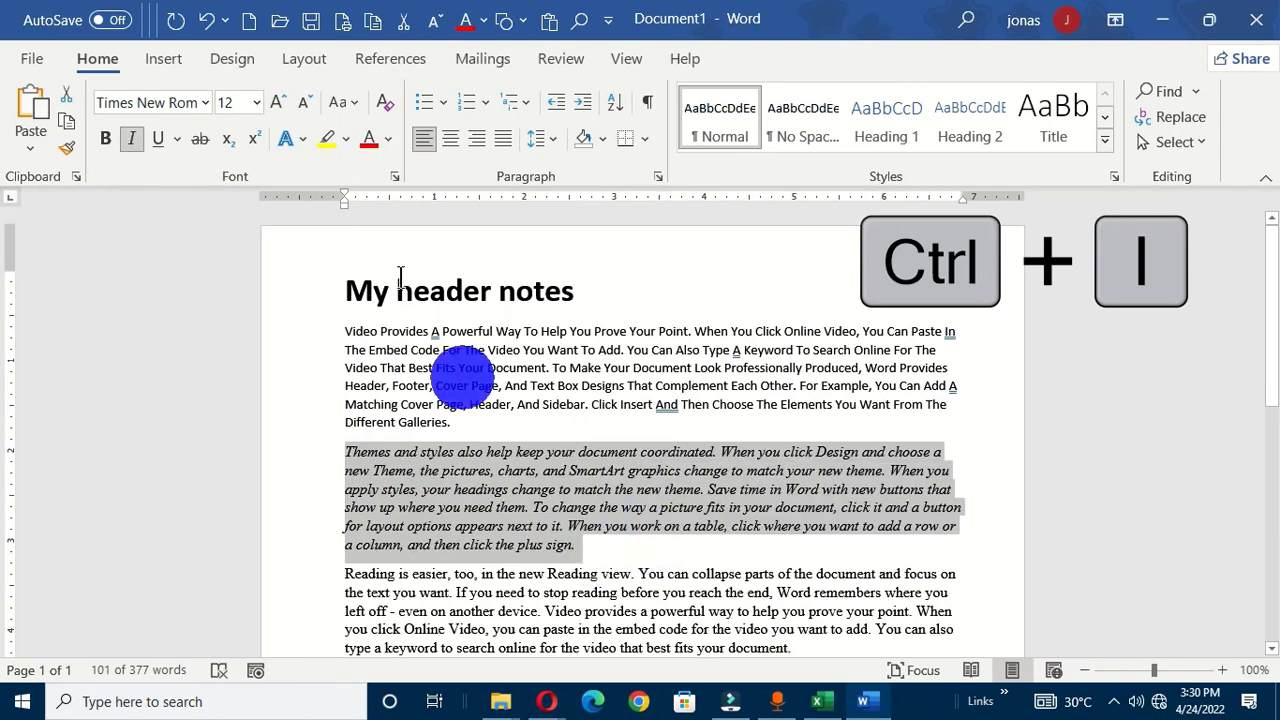
{"action": "left_click", "coordinate": [372, 138]}
{"action": "left_click", "coordinate": [783, 368]}
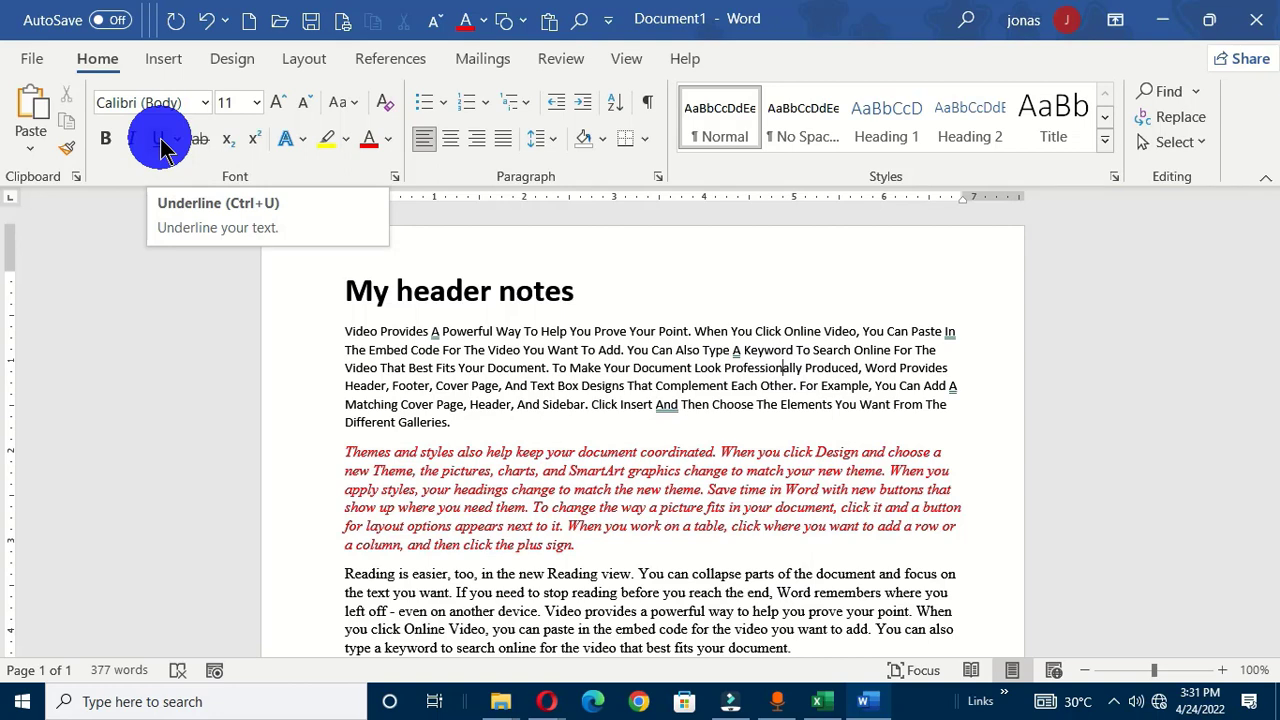
- Underline the "My header notes" heading with a single line
{"action": "left_click", "coordinate": [296, 291]}
{"action": "key", "text": "ctrl+u"}
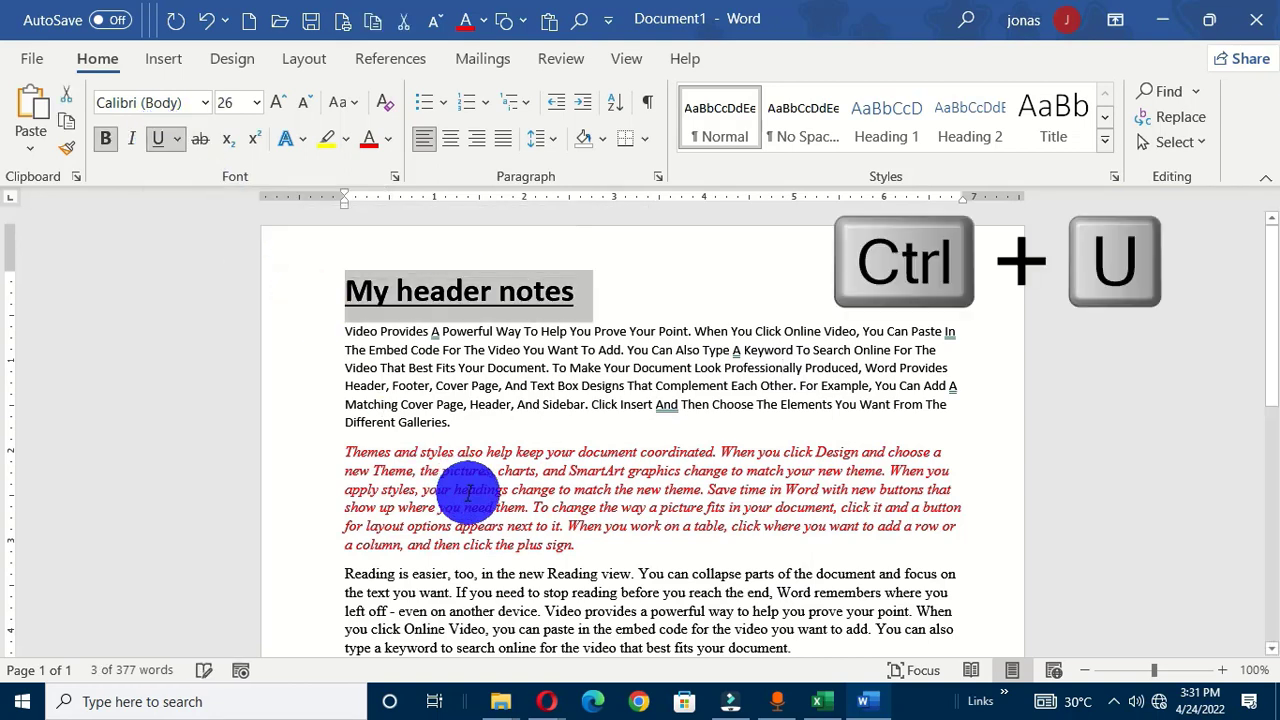
{"action": "left_click", "coordinate": [598, 403]}
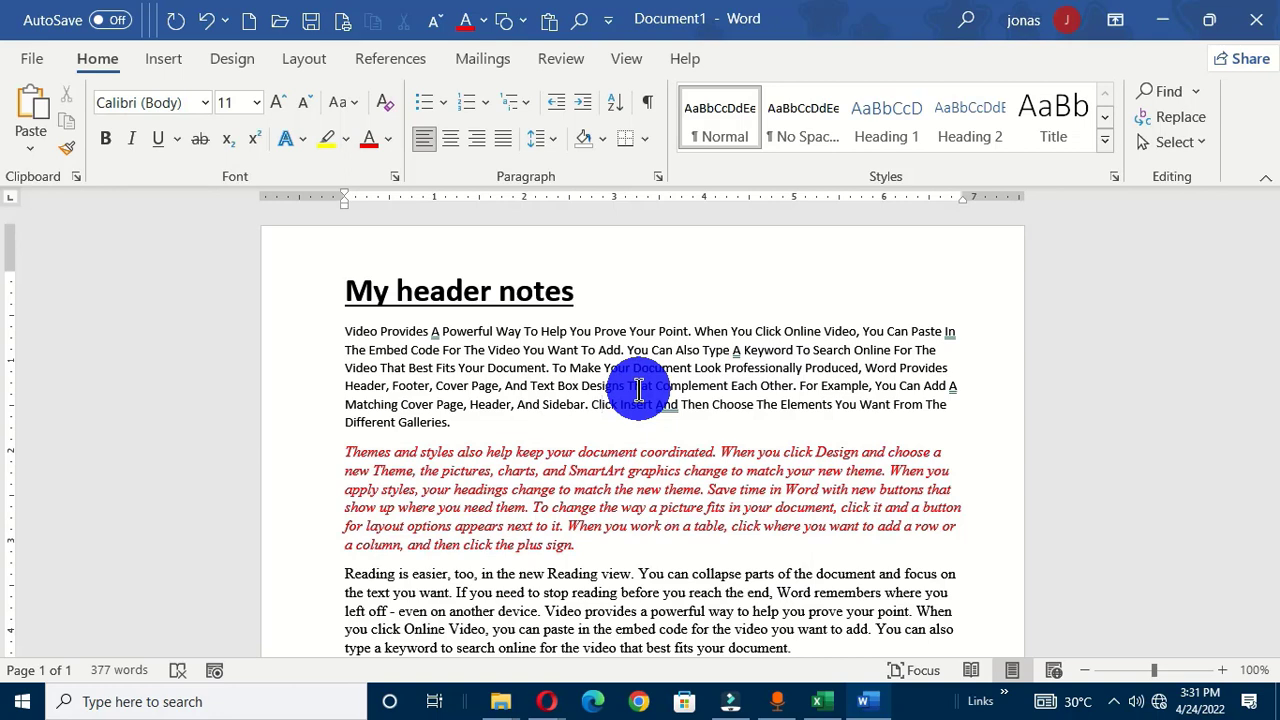
- Examine the underline styles available for the heading, including those in the Font dialog, and close the dialog
{"action": "left_click", "coordinate": [317, 299]}
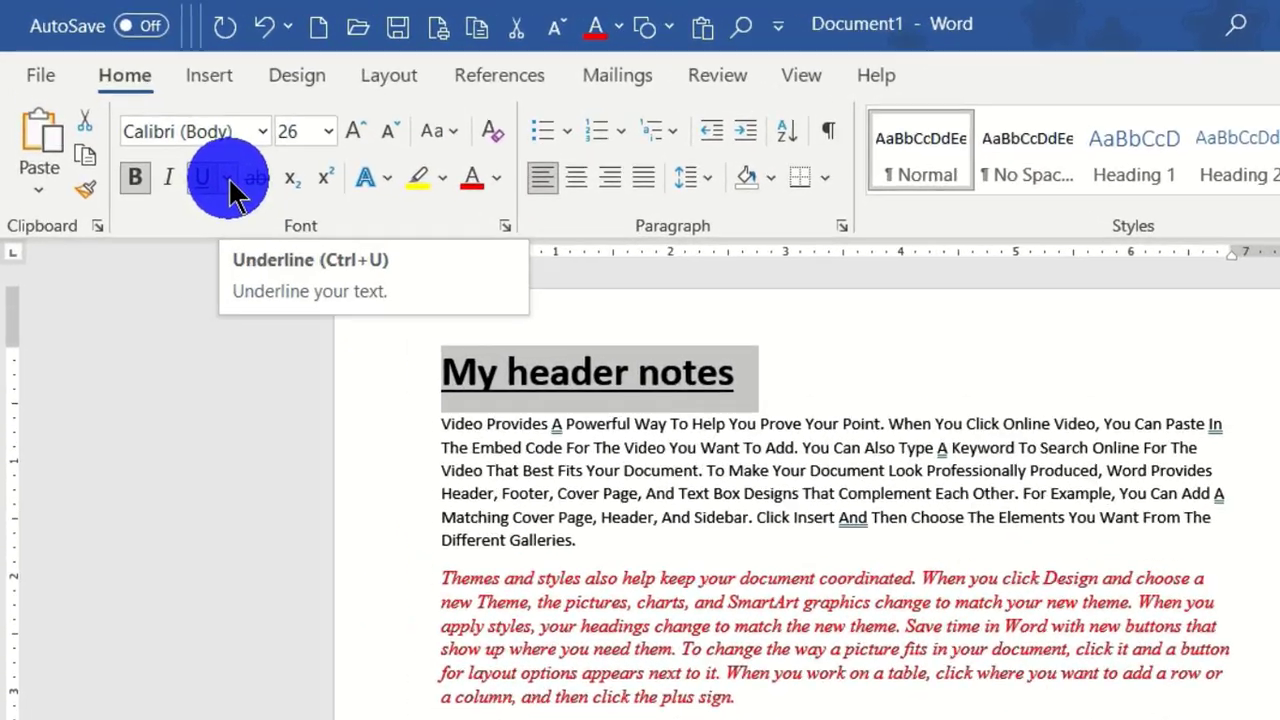
{"action": "left_click", "coordinate": [229, 184]}
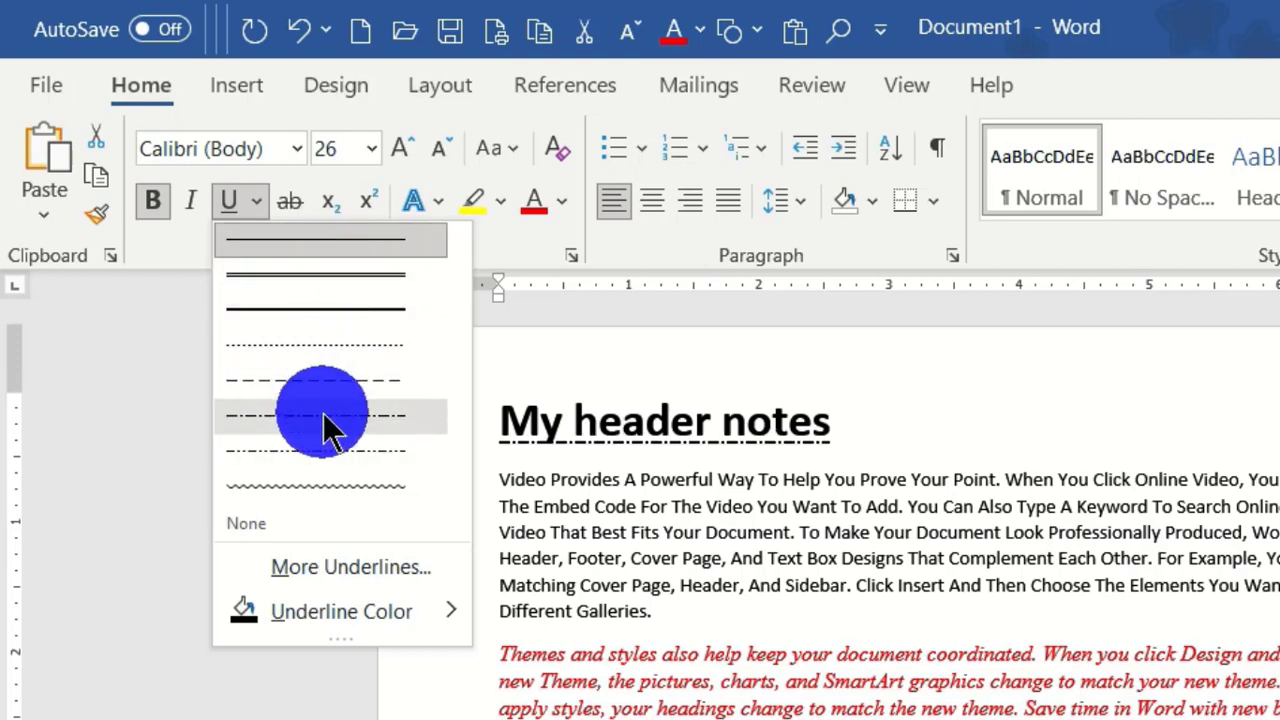
{"action": "left_click", "coordinate": [325, 570]}
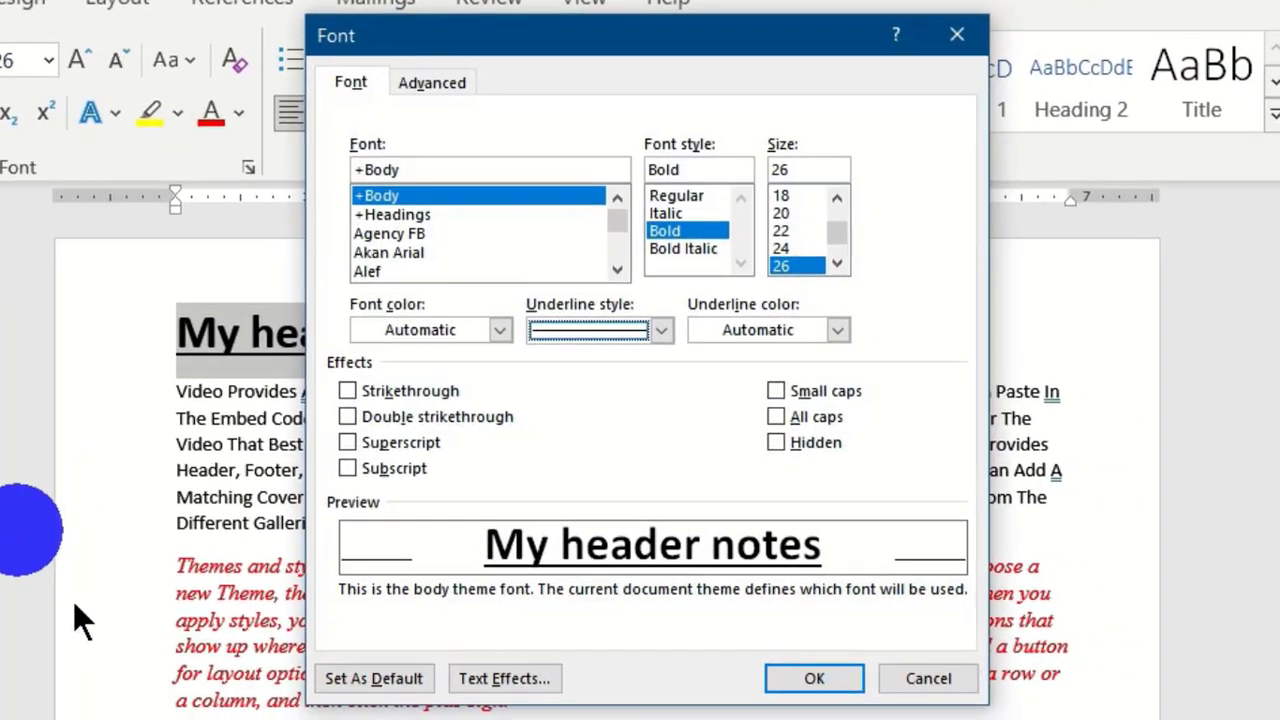
{"action": "left_click_drag", "start_coordinate": [610, 49], "coordinate": [247, 49]}
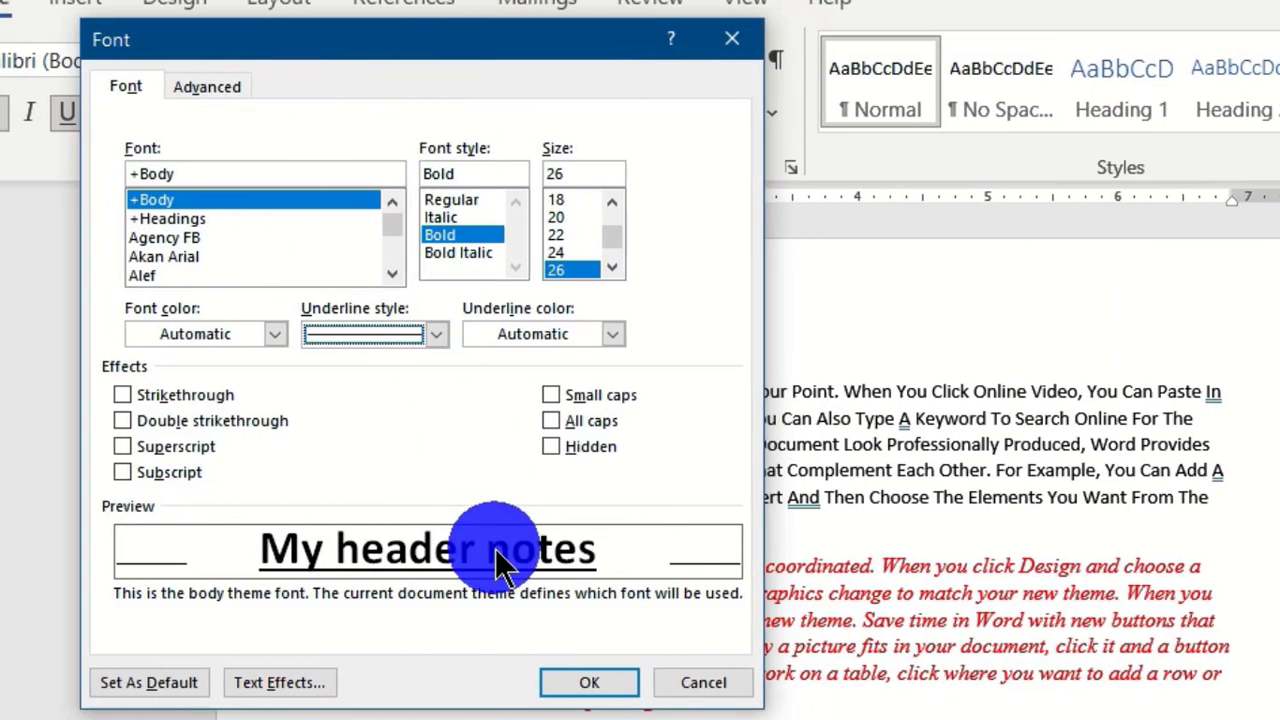
{"action": "left_click", "coordinate": [434, 334]}
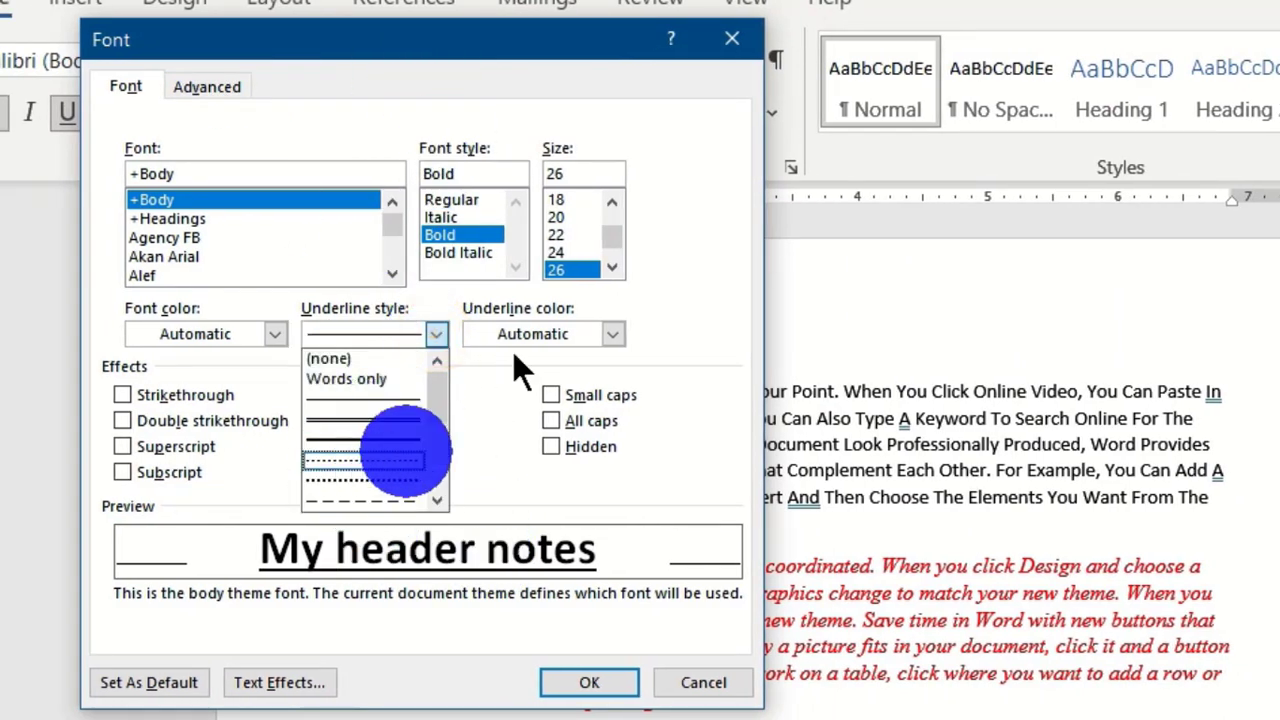
{"action": "left_click", "coordinate": [362, 440]}
{"action": "key", "text": "Return"}
- Set the heading's underline color to red
{"action": "left_click", "coordinate": [93, 115]}
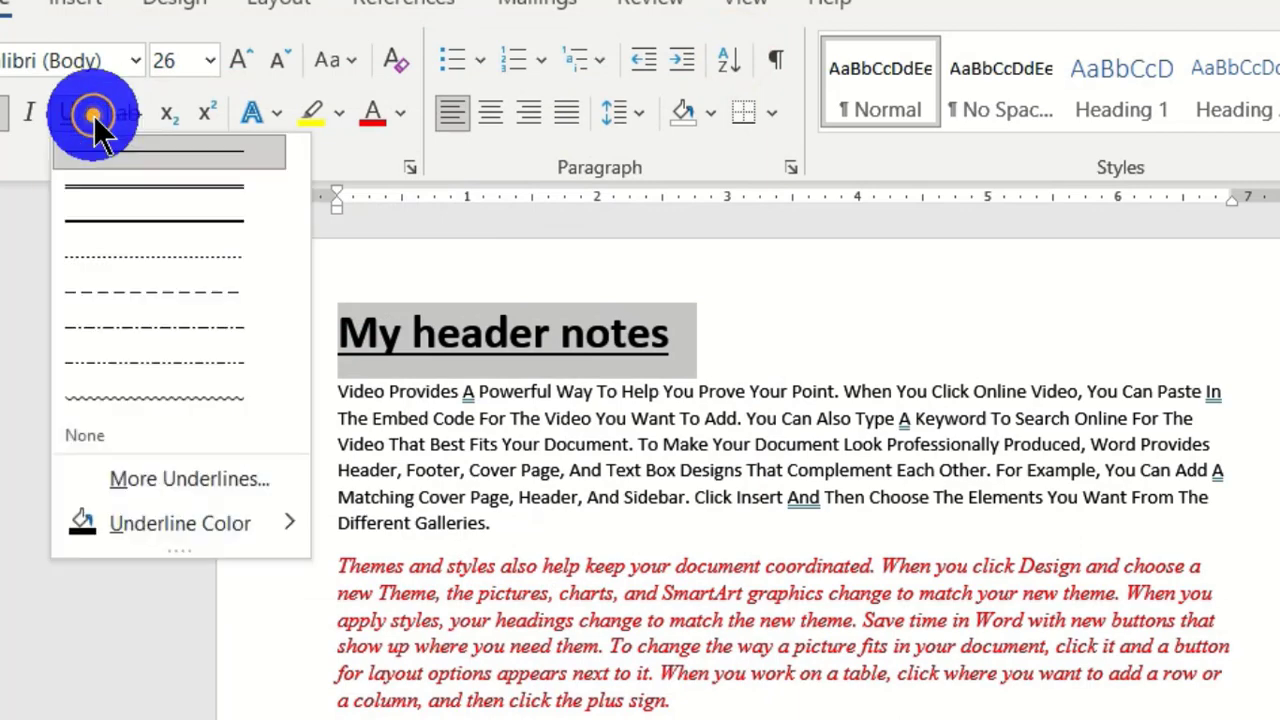
{"action": "left_click", "coordinate": [93, 115]}
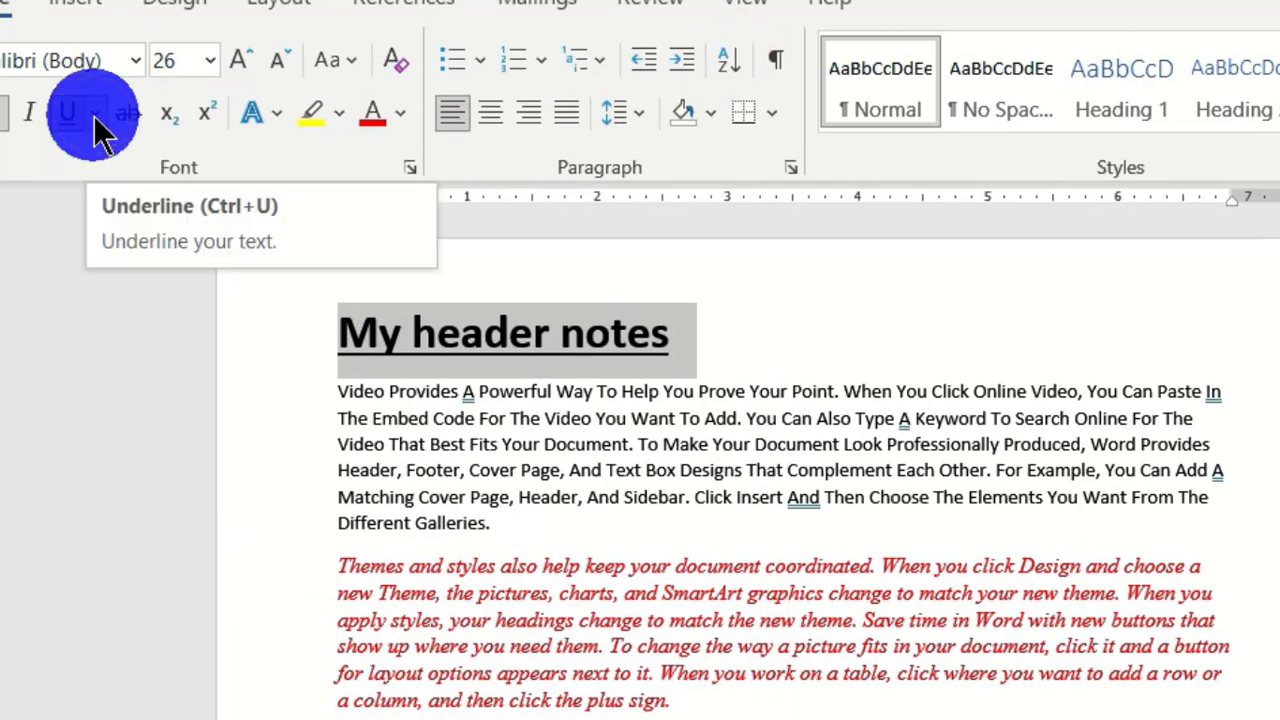
{"action": "left_click", "coordinate": [94, 115]}
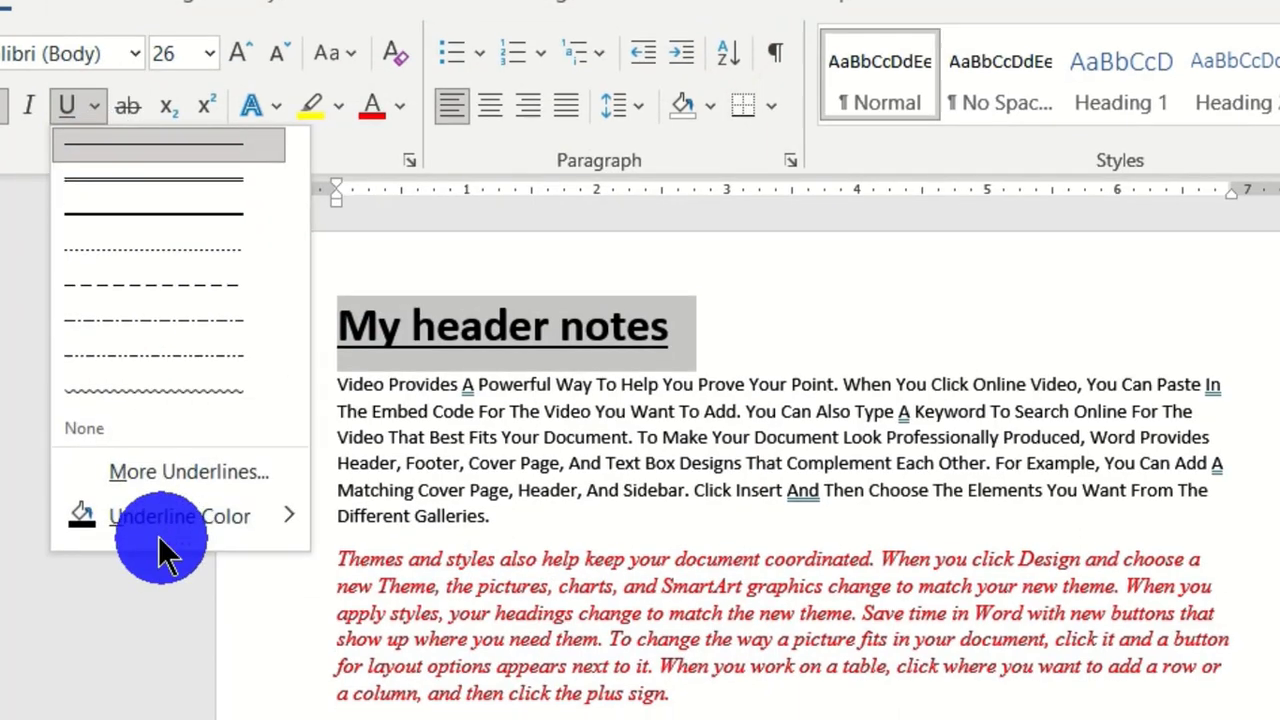
{"action": "mouse_move", "coordinate": [157, 540]}
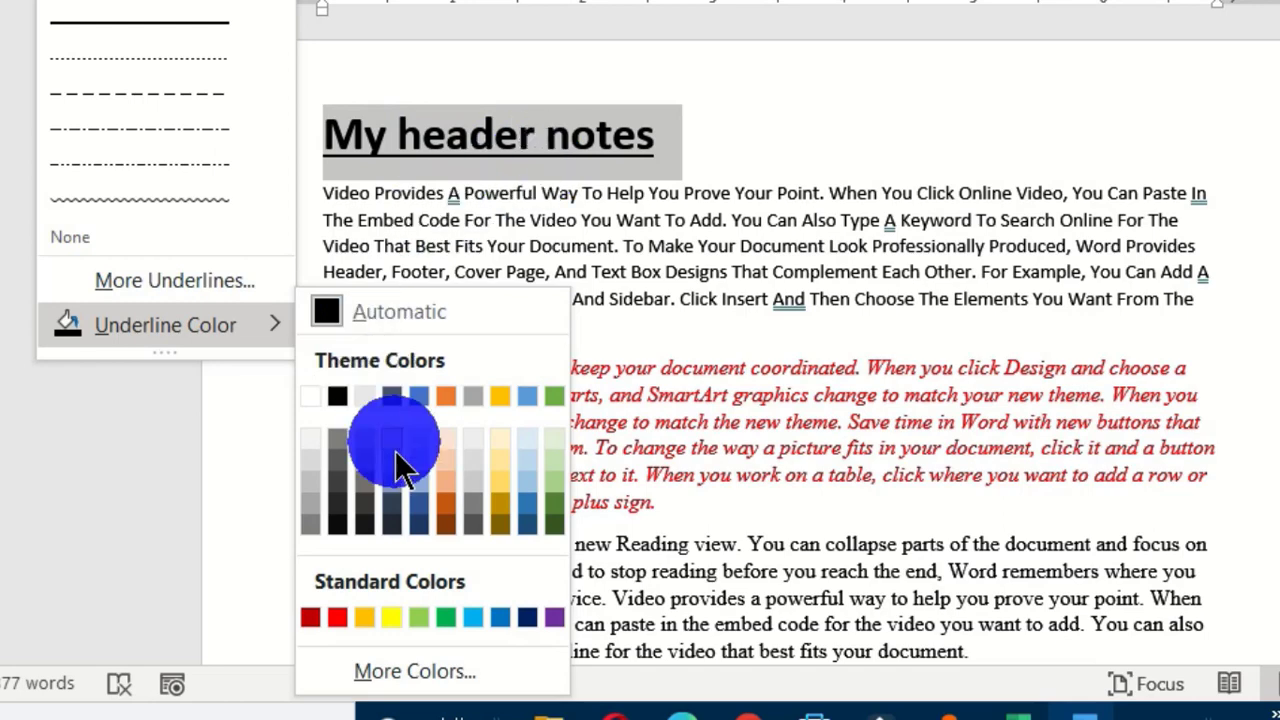
{"action": "left_click", "coordinate": [339, 622]}
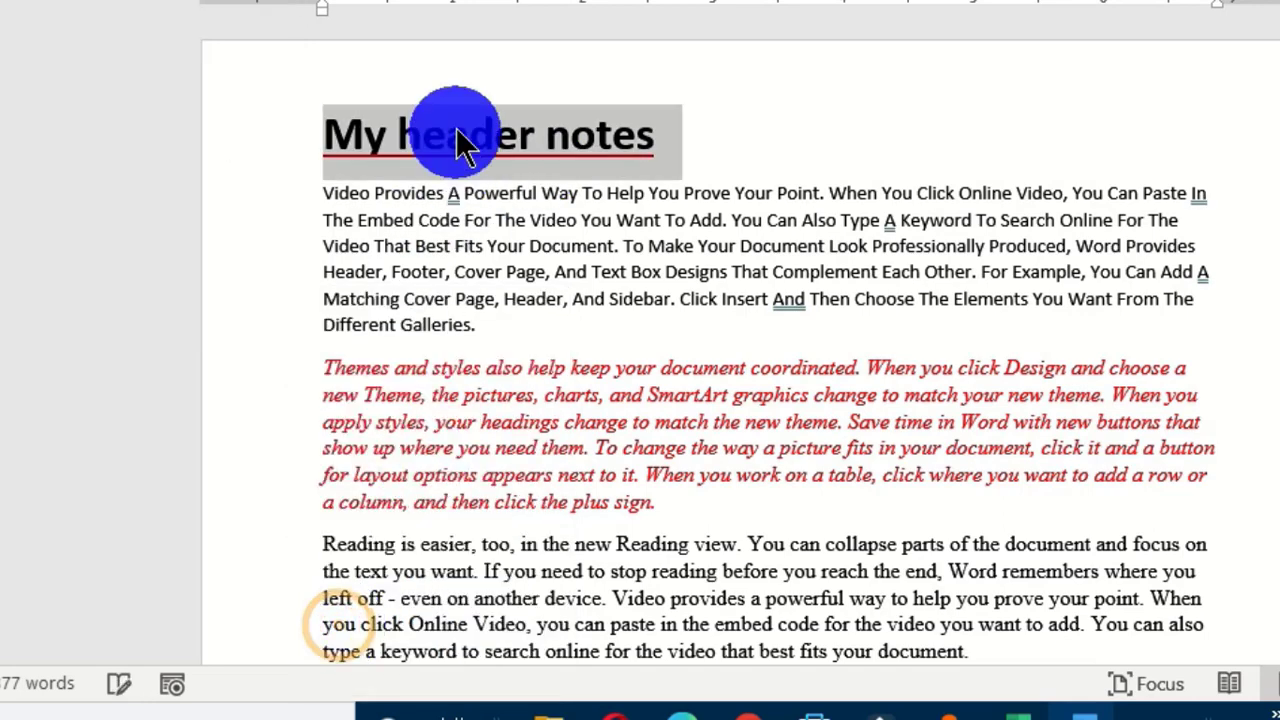
{"action": "left_click", "coordinate": [631, 220]}
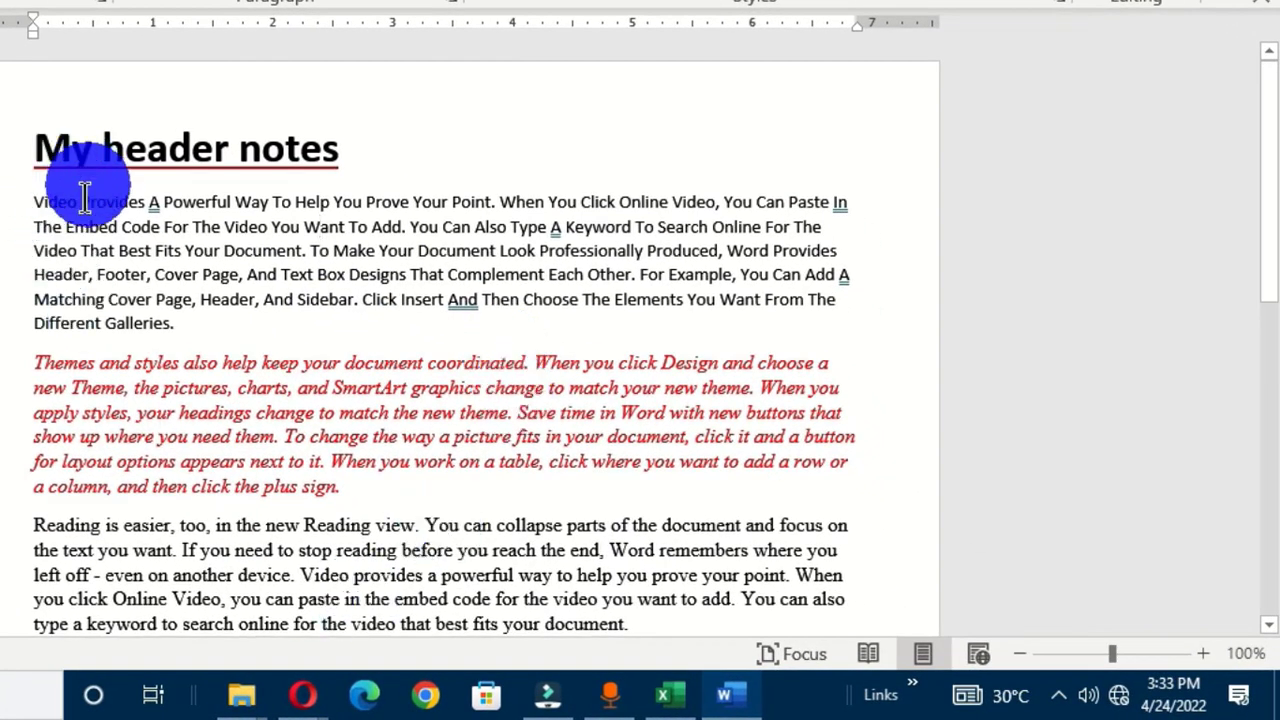
- Apply strikethrough to the first line of the first body paragraph
{"action": "left_click_drag", "start_coordinate": [34, 201], "coordinate": [846, 201]}
{"action": "left_click", "coordinate": [188, 134]}
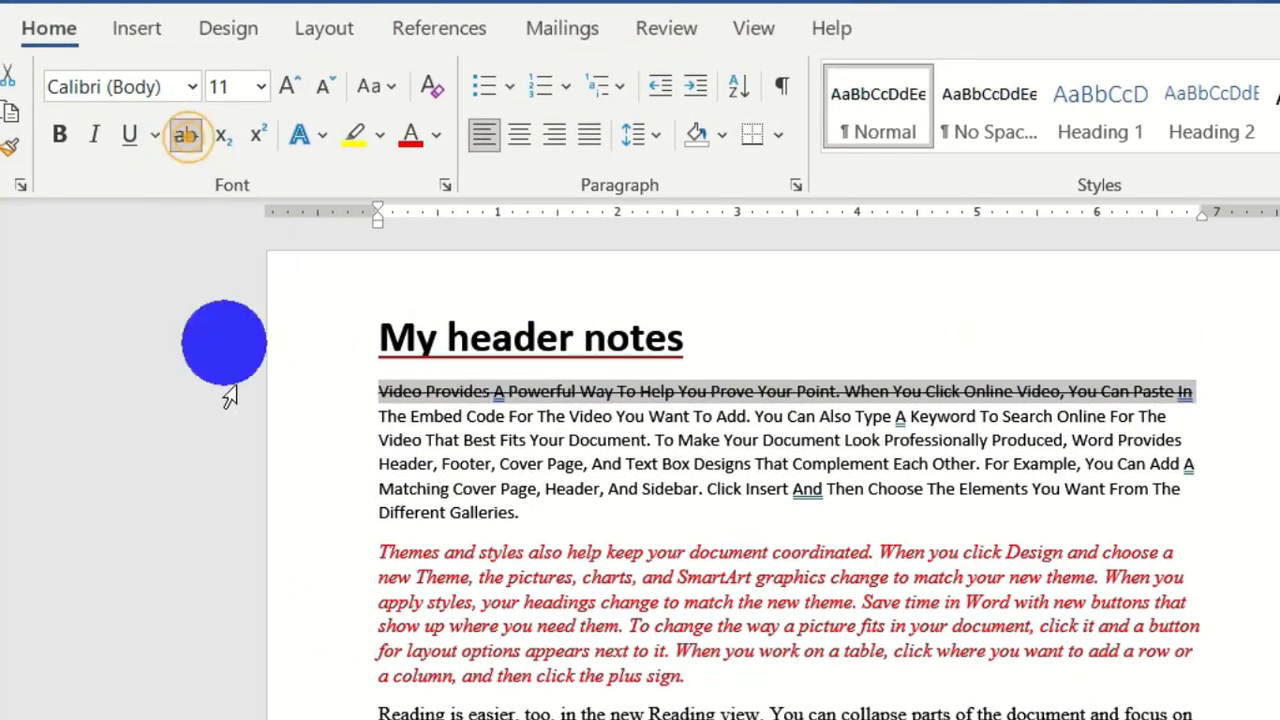
{"action": "left_click", "coordinate": [491, 571]}
- Insert "Please enter a different sentence" at the start of the first body paragraph's second line, replacing the word "The"
{"action": "left_click", "coordinate": [380, 412]}
{"action": "type", "text": "n"}
{"action": "left_click", "coordinate": [1236, 625]}
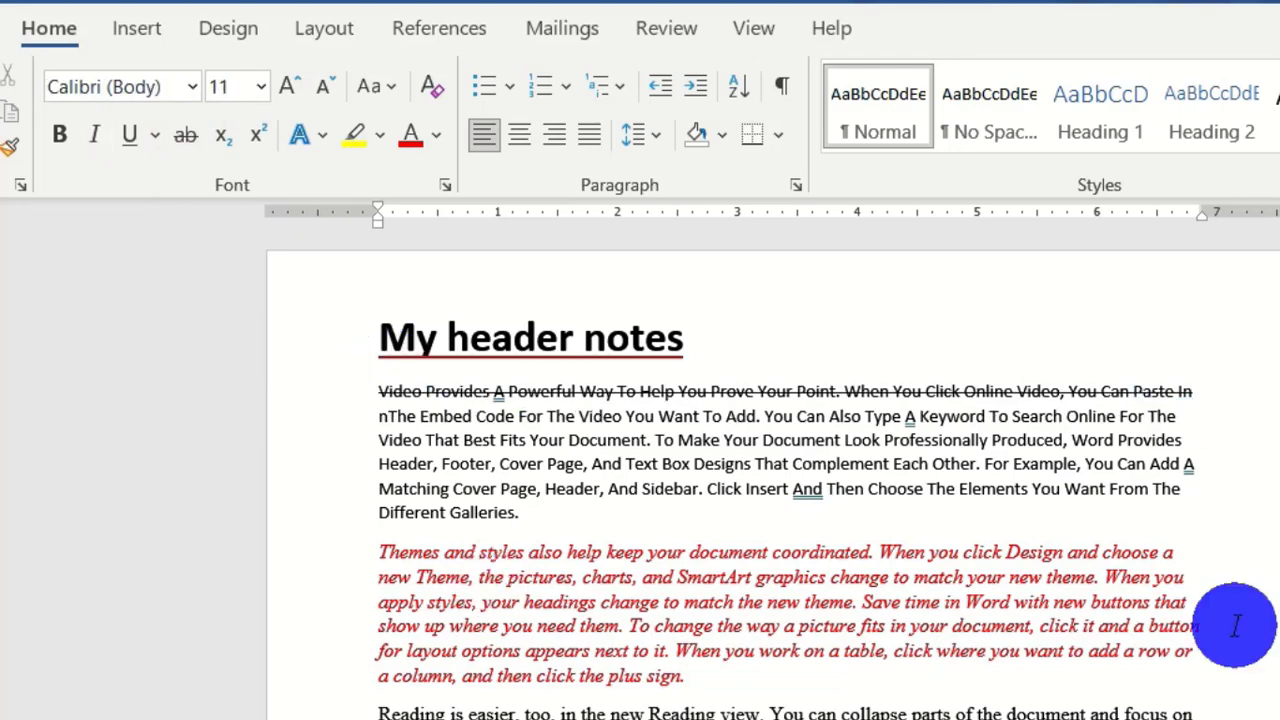
{"action": "key", "text": "BackSpace"}
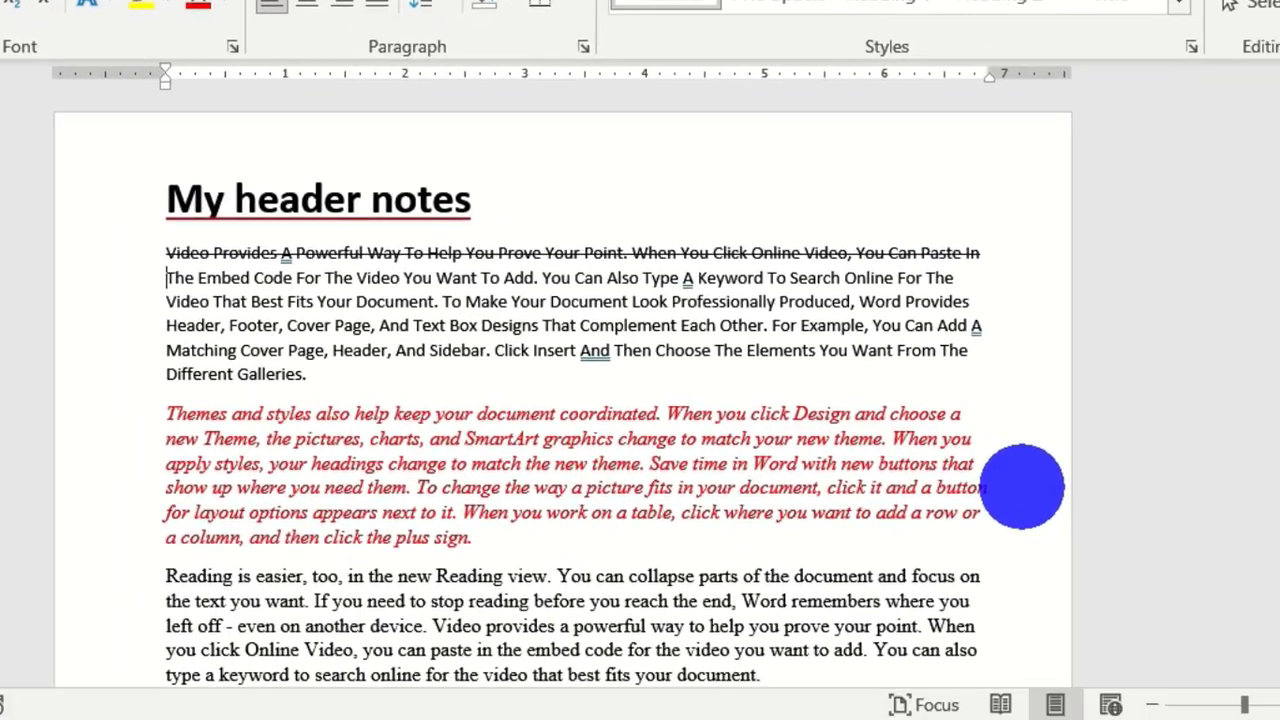
{"action": "type", "text": "Please enter"}
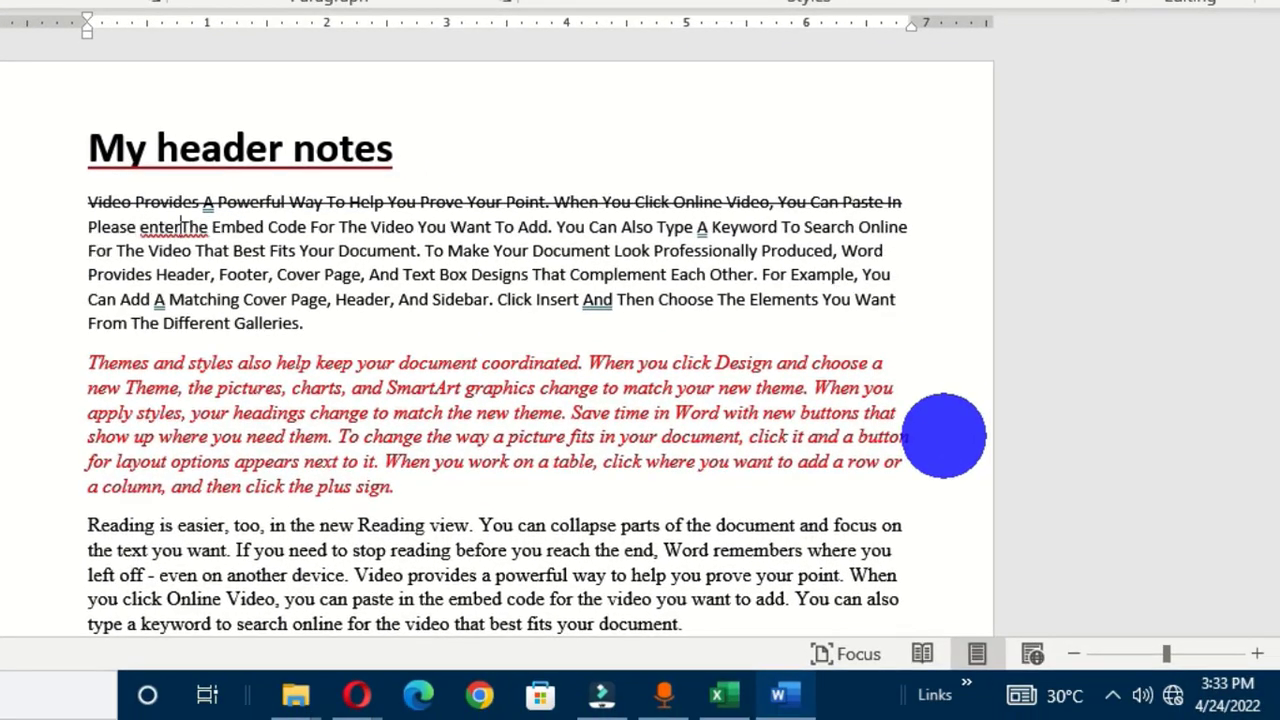
{"action": "type", "text": " a diffe"}
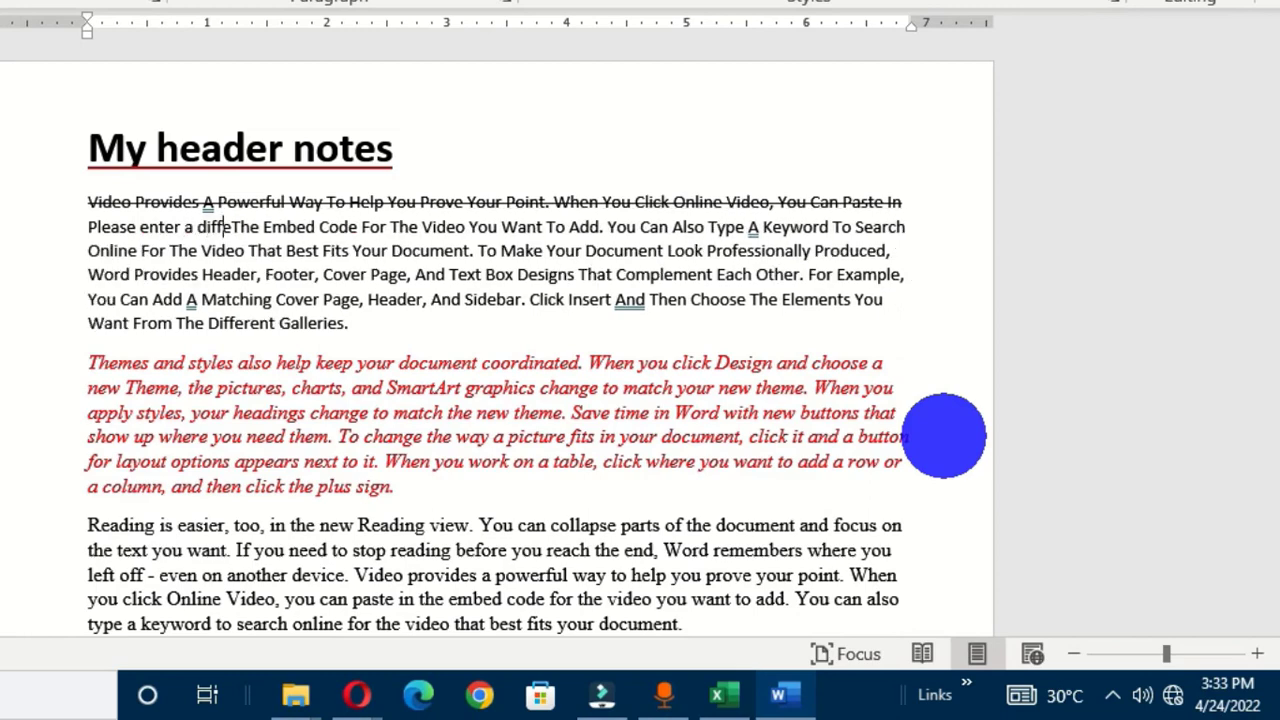
{"action": "type", "text": "rent "}
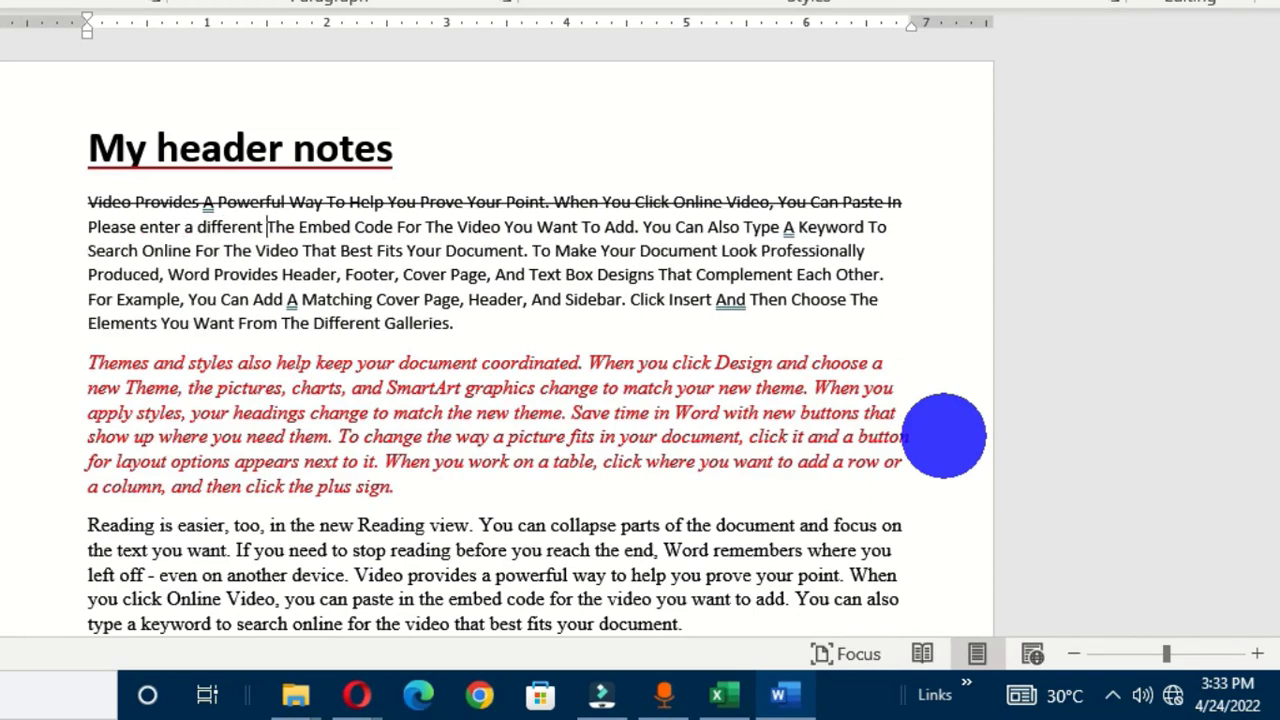
{"action": "type", "text": "senetence"}
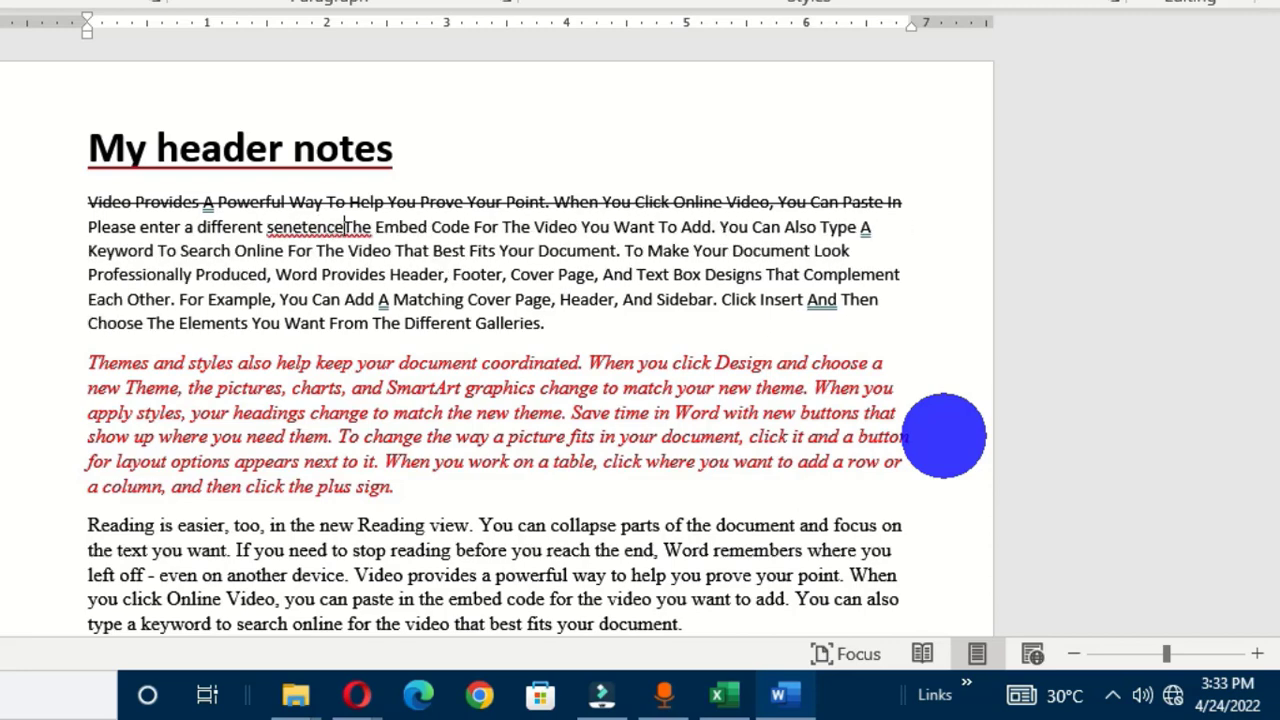
{"action": "key", "text": "BackSpace"}
- Make the inserted text "Please enter a different sentence" bold
{"action": "left_click", "coordinate": [335, 228]}
{"action": "key", "text": "shift+Home"}
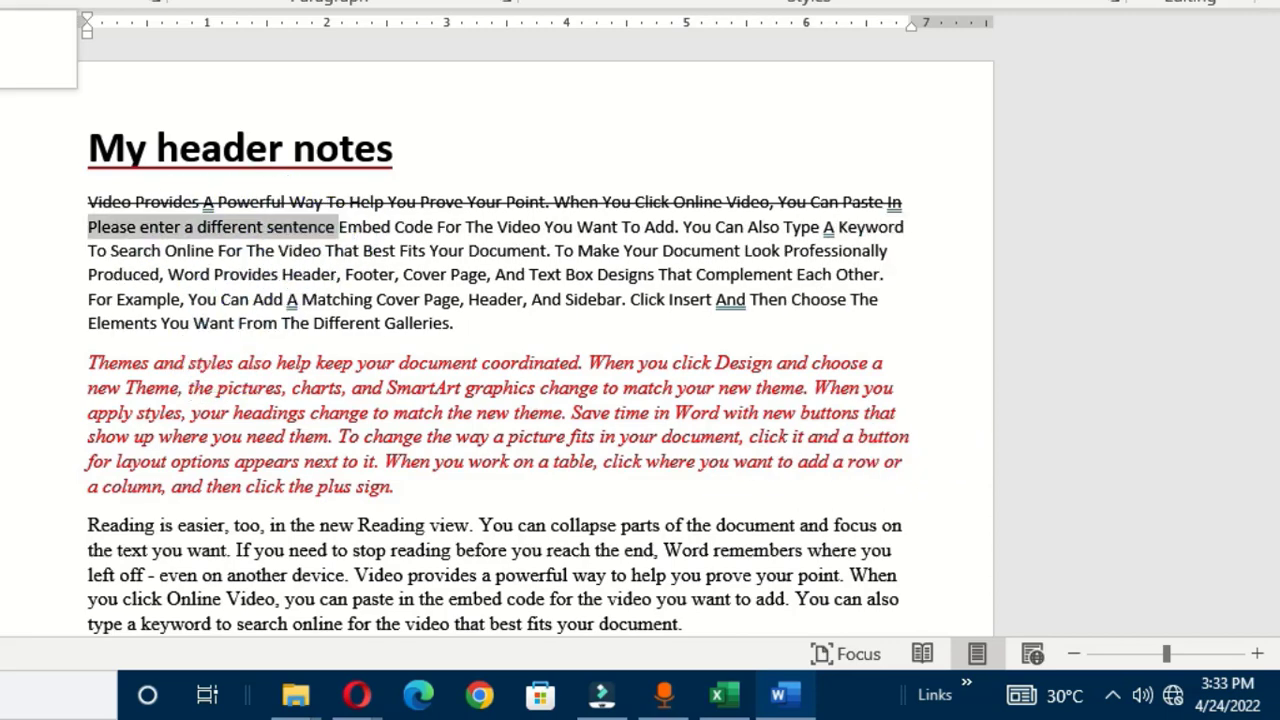
{"action": "key", "text": "ctrl+b"}
{"action": "left_click", "coordinate": [277, 323]}
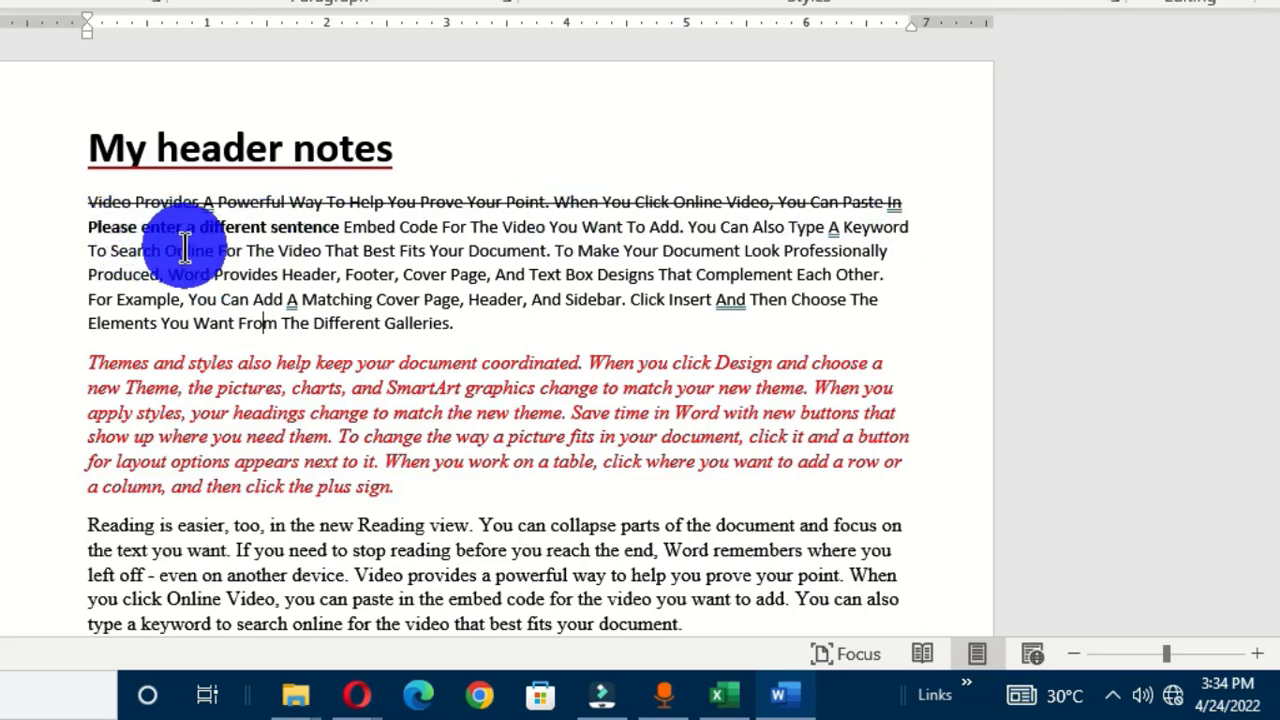
- Enclose the bold text "Please enter a different sentence" in parentheses
{"action": "left_click", "coordinate": [345, 227]}
{"action": "type", "text": ")"}
{"action": "left_click", "coordinate": [87, 227]}
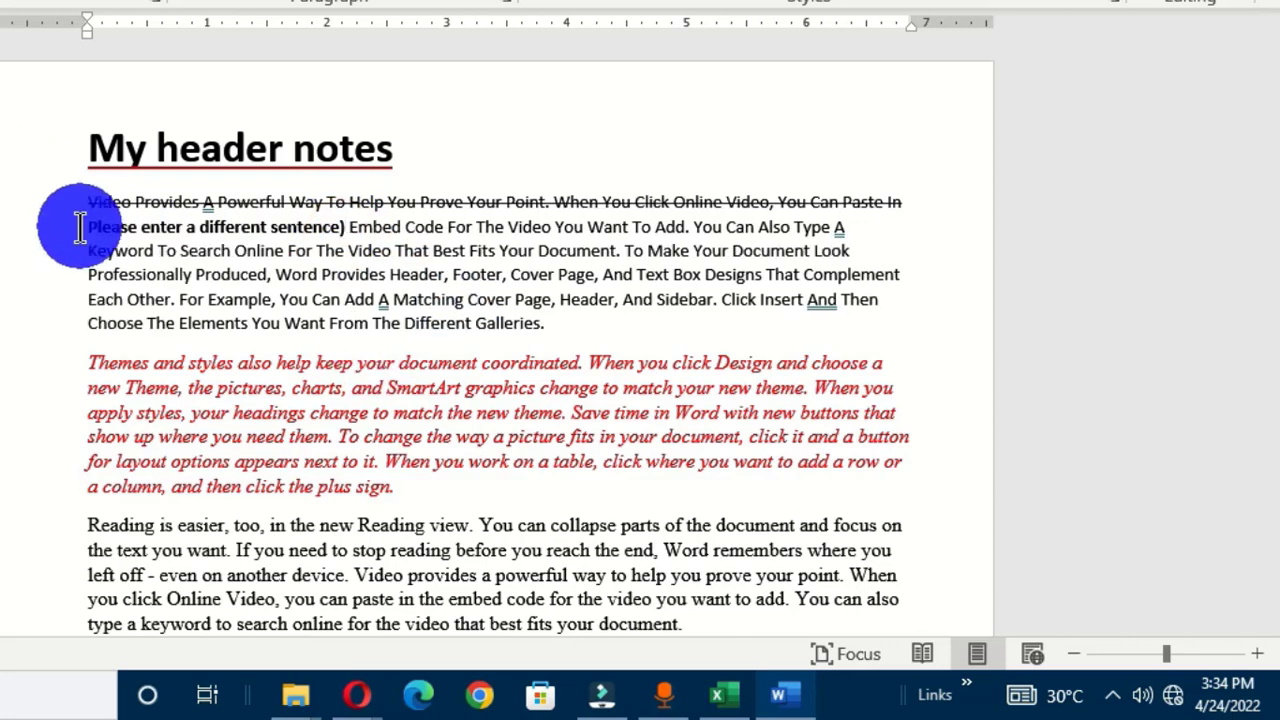
{"action": "type", "text": "("}
{"action": "left_click", "coordinate": [290, 274]}
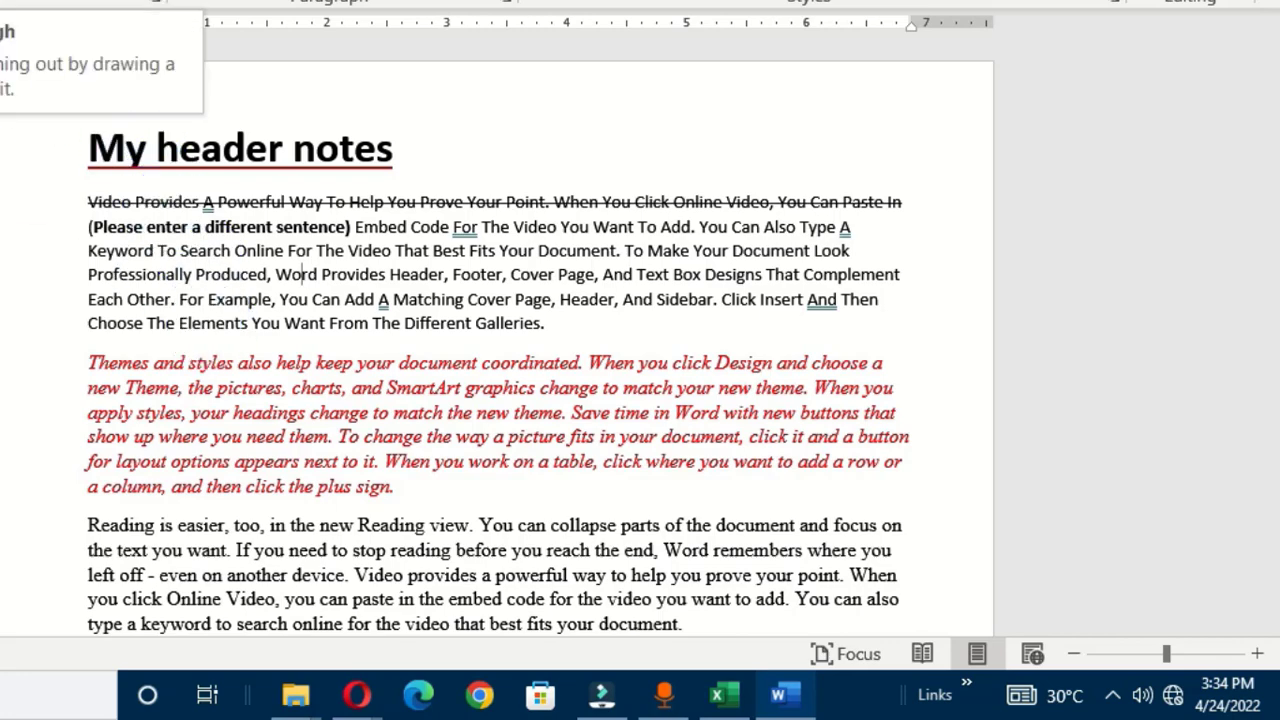
- Apply strikethrough to the whole red italic paragraph beginning "Themes and styles"
{"action": "scroll", "coordinate": [323, 316], "scroll_direction": "down", "scroll_amount": 1}
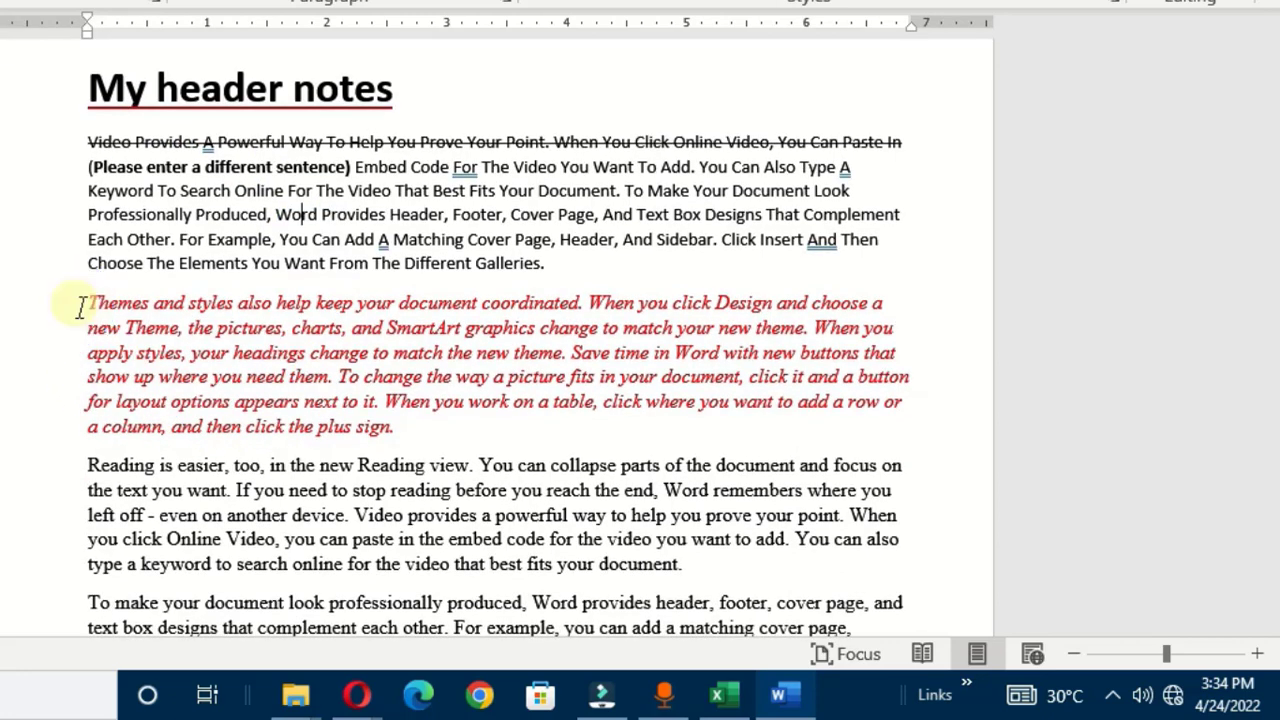
{"action": "left_click_drag", "start_coordinate": [65, 302], "coordinate": [68, 428]}
{"action": "left_click", "coordinate": [55, 2]}
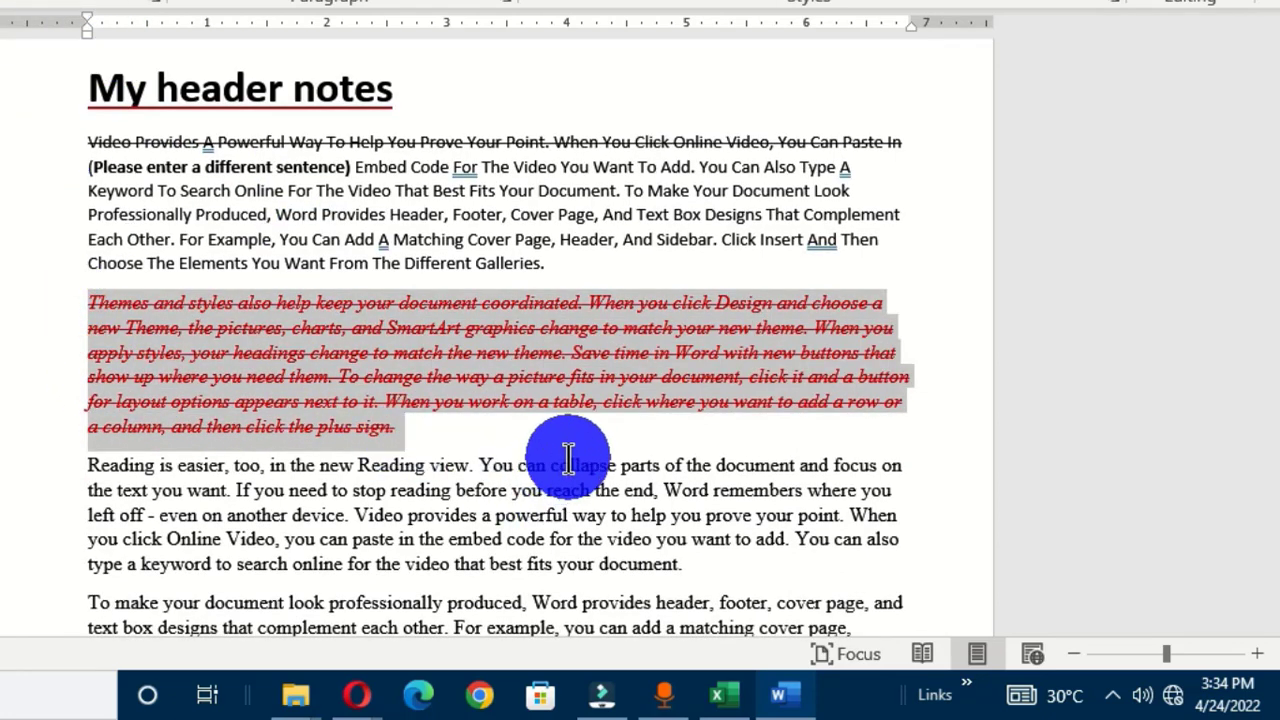
{"action": "left_click", "coordinate": [560, 458]}
{"action": "scroll", "coordinate": [600, 474], "scroll_direction": "down", "scroll_amount": 1}
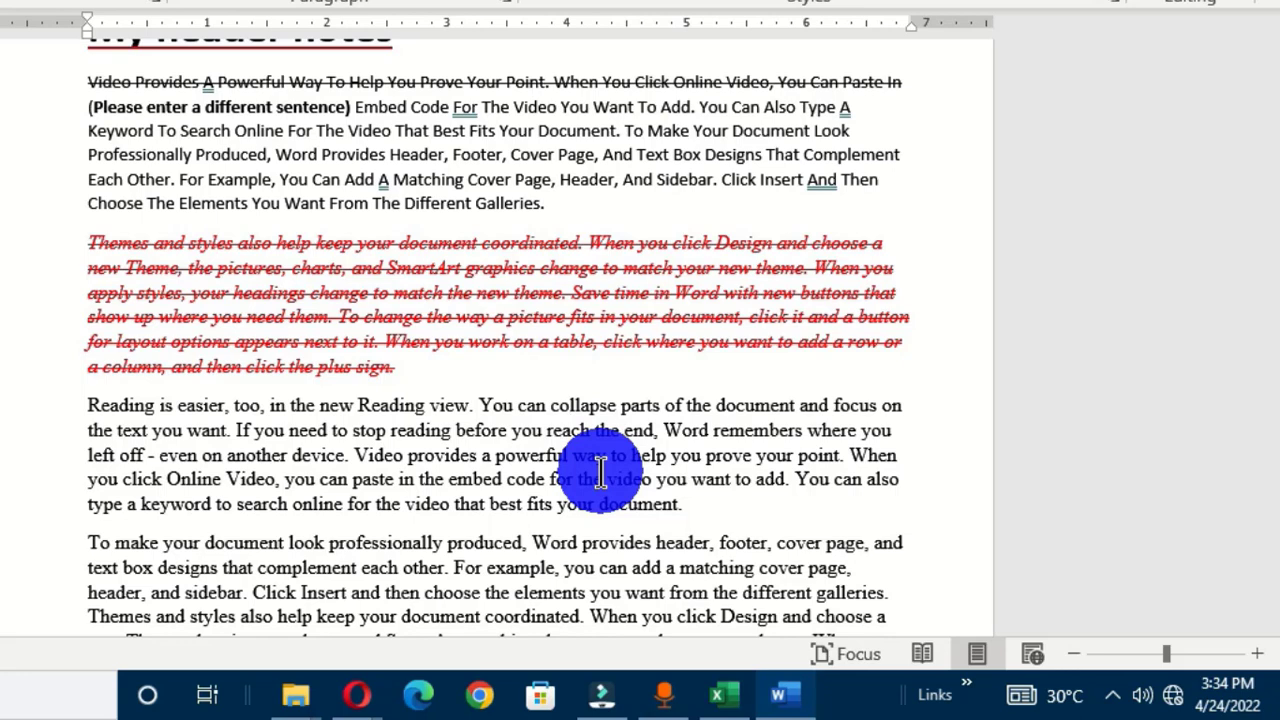
{"action": "scroll", "coordinate": [600, 470], "scroll_direction": "down", "scroll_amount": 2}
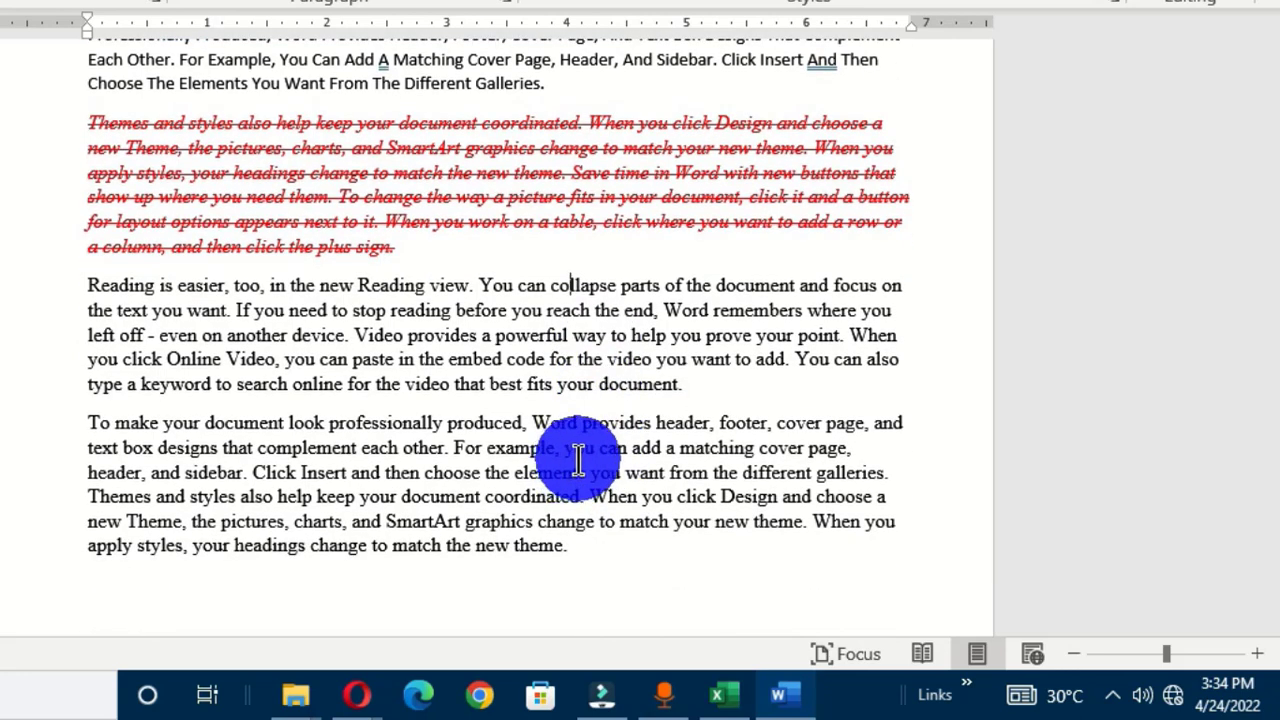
{"action": "scroll", "coordinate": [424, 432], "scroll_direction": "up", "scroll_amount": 2}
{"action": "scroll", "coordinate": [400, 420], "scroll_direction": "up", "scroll_amount": 1}
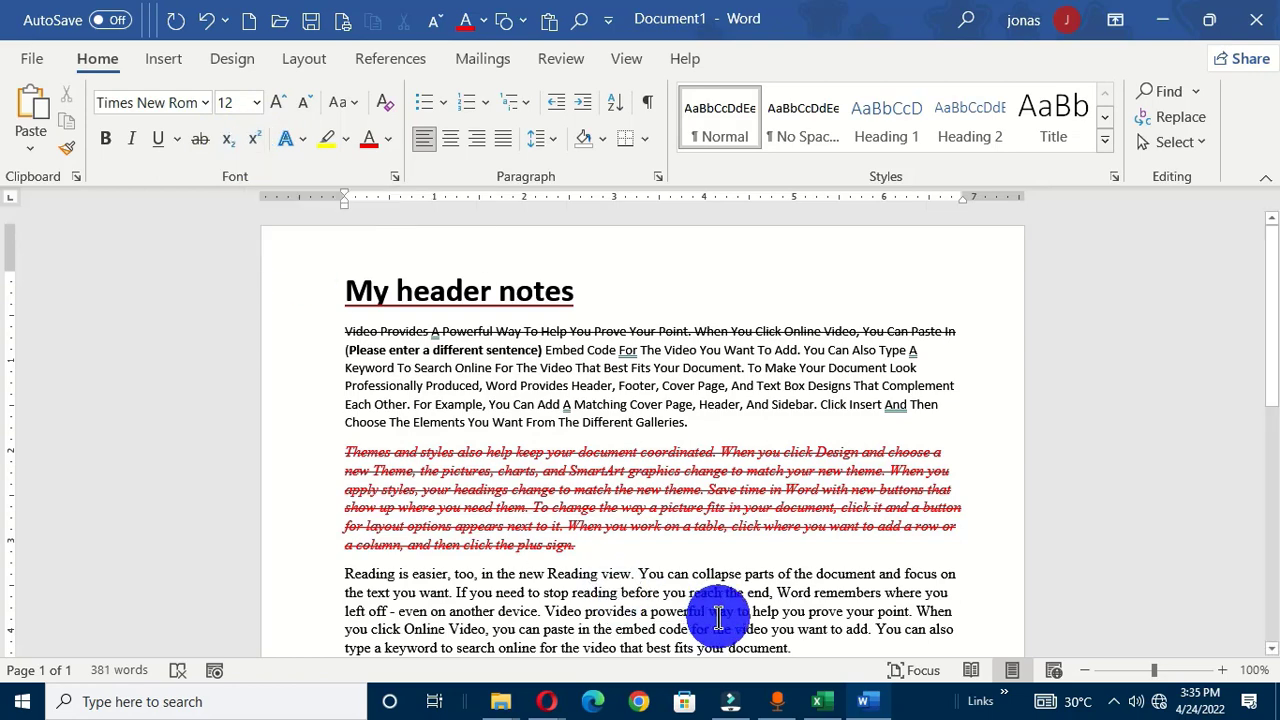
- Add two new paragraphs after the "Reading is easier" paragraph and enter 48 followed by a subscript 2
{"action": "scroll", "coordinate": [720, 600], "scroll_direction": "down", "scroll_amount": 3}
{"action": "left_click", "coordinate": [803, 513]}
{"action": "key", "text": "Return"}
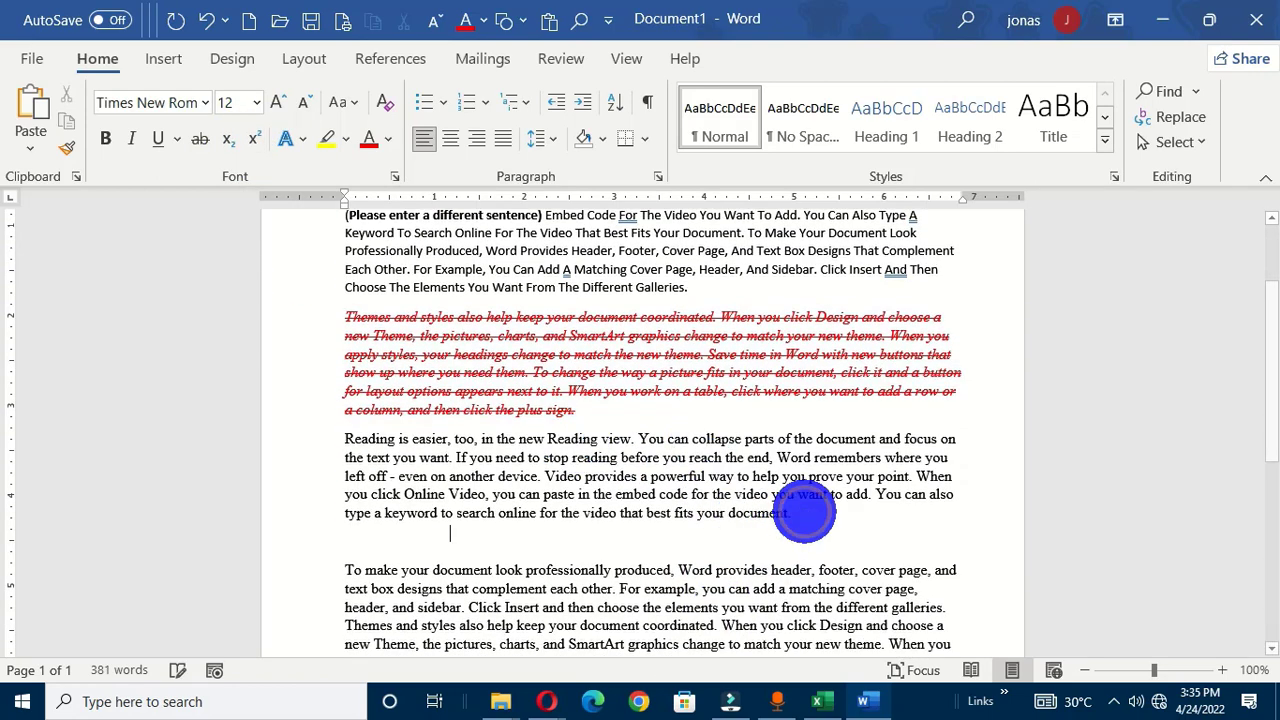
{"action": "key", "text": "Return"}
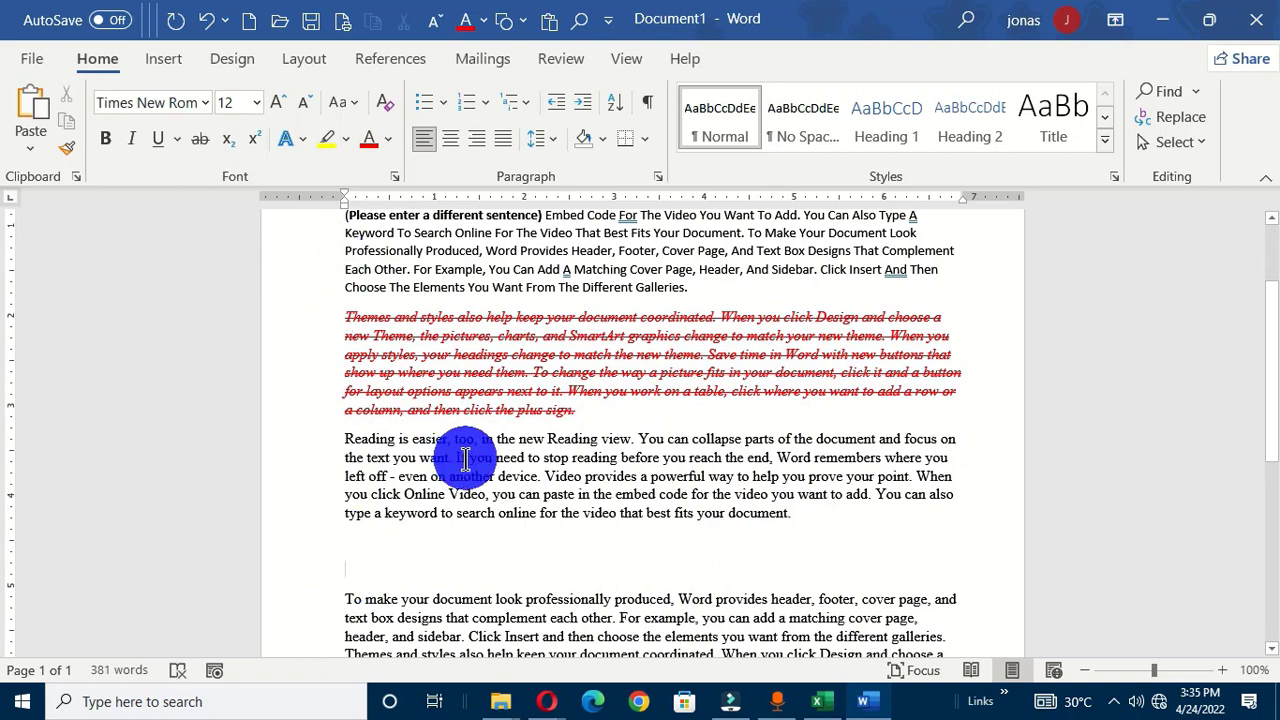
{"action": "type", "text": "48"}
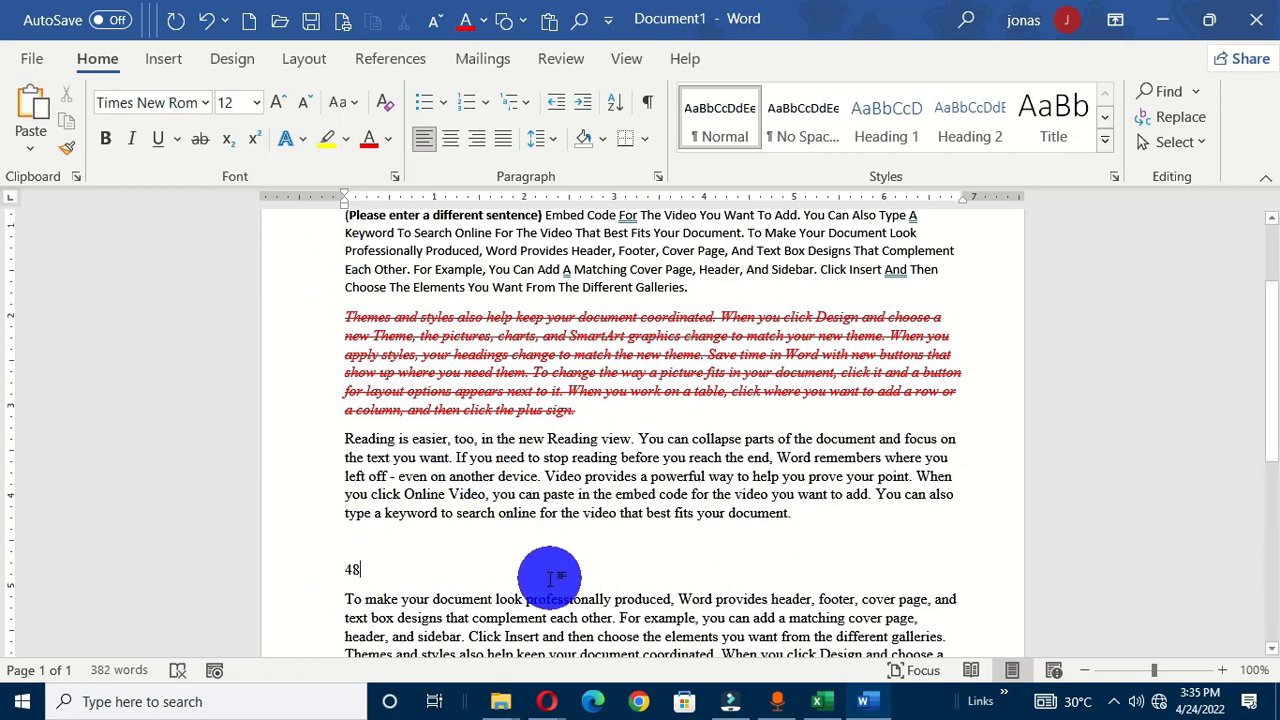
{"action": "left_click", "coordinate": [228, 140]}
{"action": "type", "text": "2"}
- Add the formula H2O after the 48 with subscript 2, formatting only the formula's 2 as subscript
{"action": "scroll", "coordinate": [511, 608], "scroll_direction": "up", "scroll_amount": 6, "text": "ctrl"}
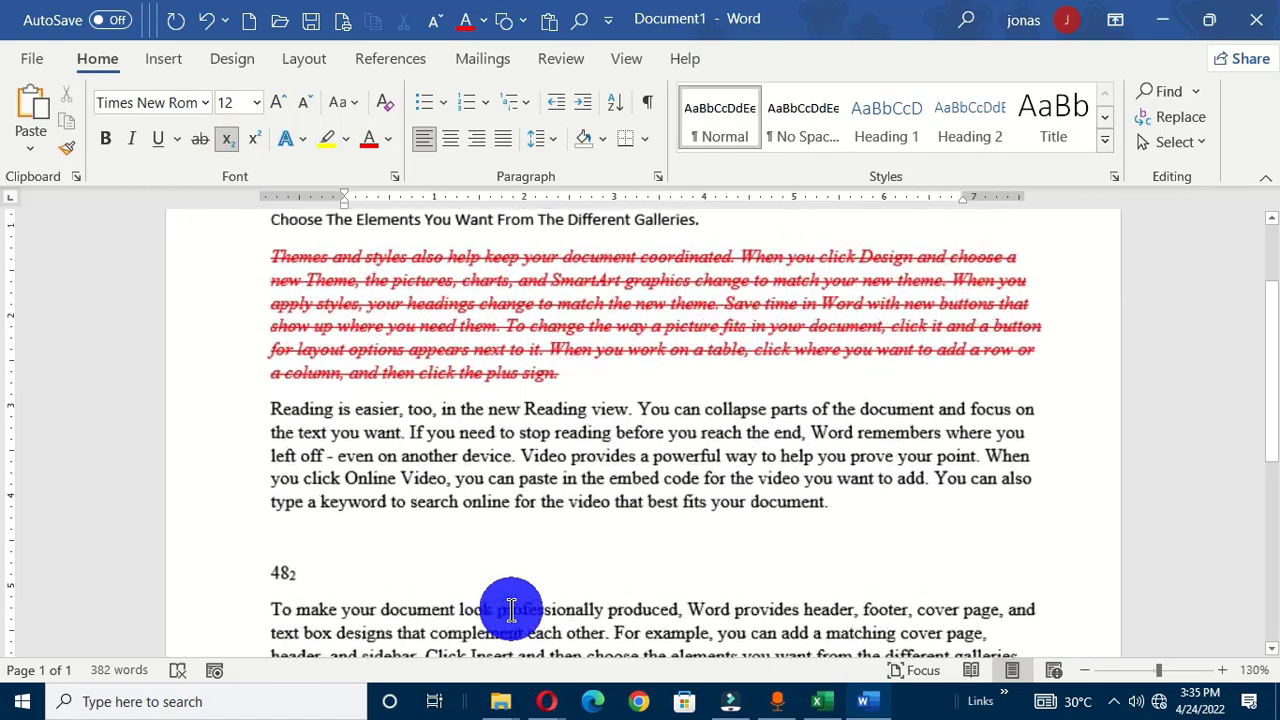
{"action": "scroll", "coordinate": [509, 608], "scroll_direction": "down", "scroll_amount": 3}
{"action": "scroll", "coordinate": [382, 598], "scroll_direction": "up", "scroll_amount": 4, "text": "ctrl"}
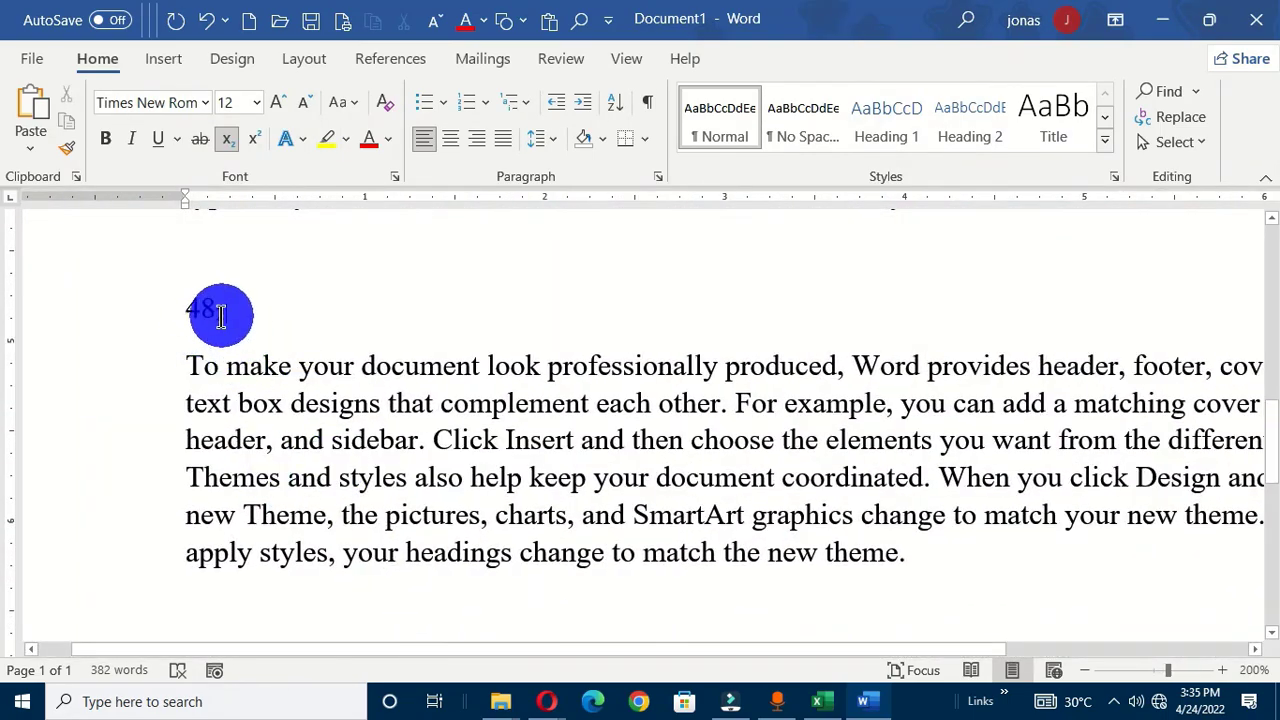
{"action": "key", "text": "ctrl+equal"}
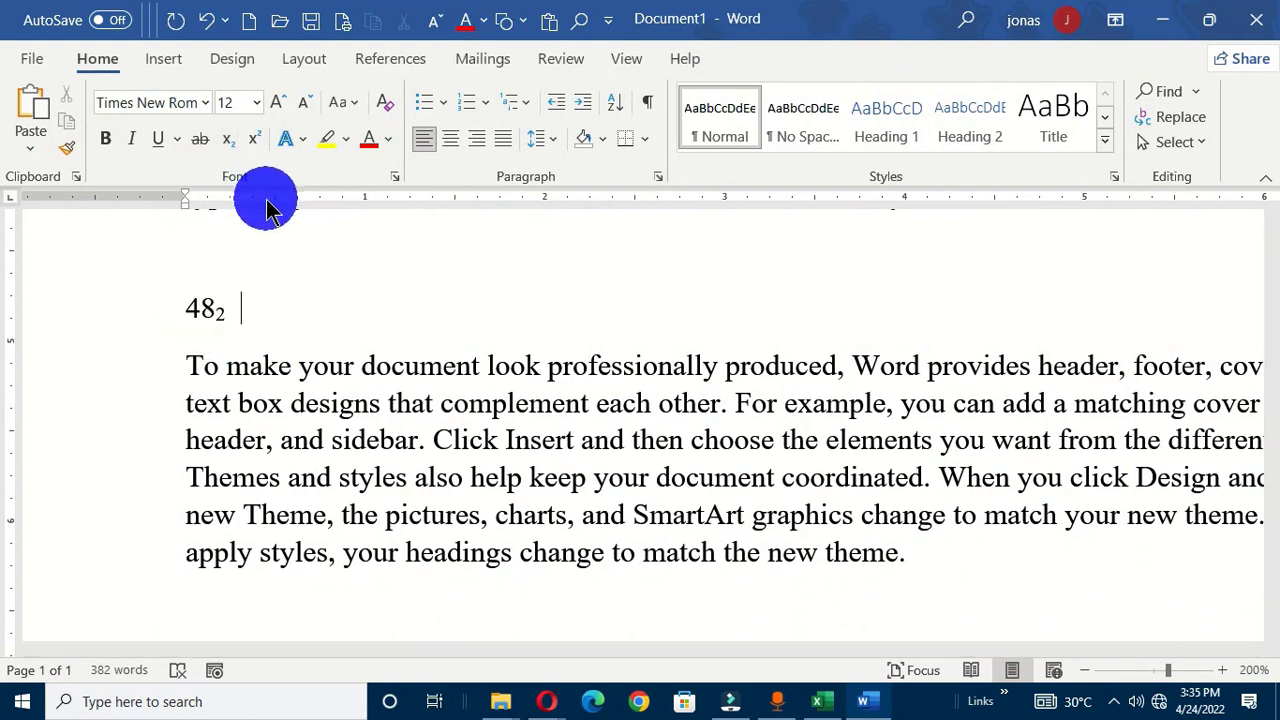
{"action": "type", "text": "H"}
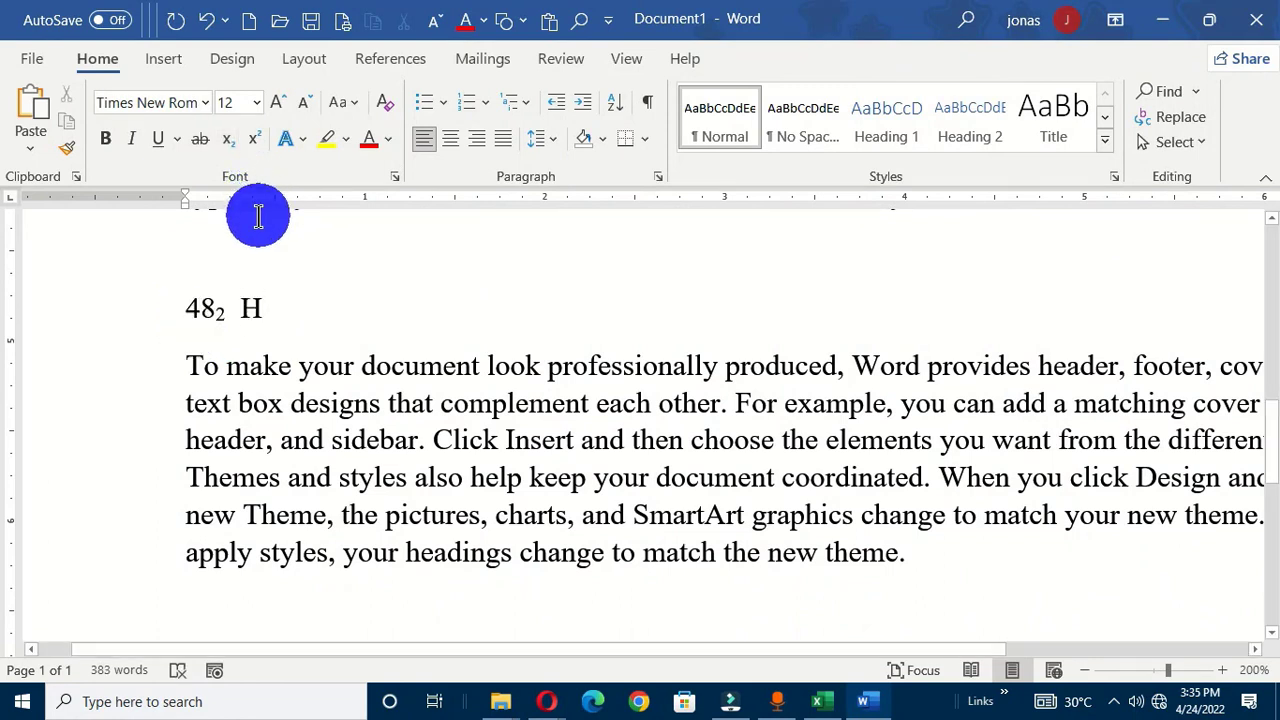
{"action": "left_click", "coordinate": [230, 146]}
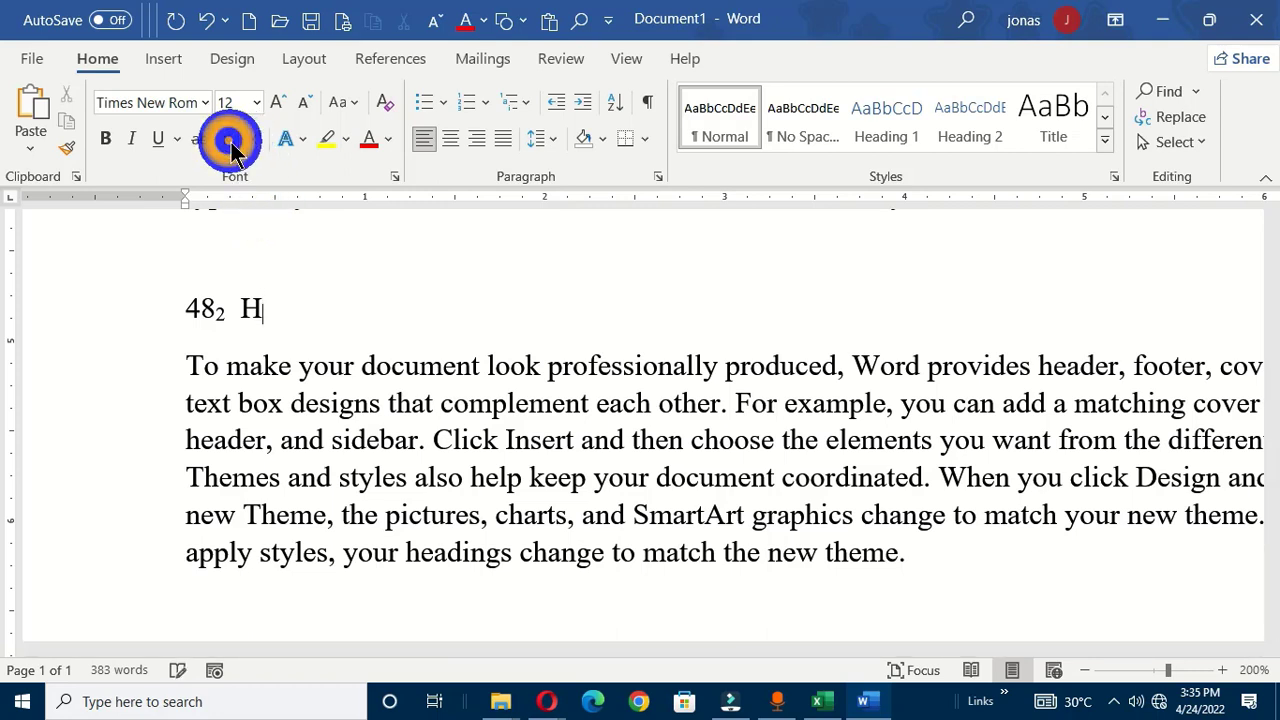
{"action": "type", "text": "2"}
{"action": "left_click", "coordinate": [232, 143]}
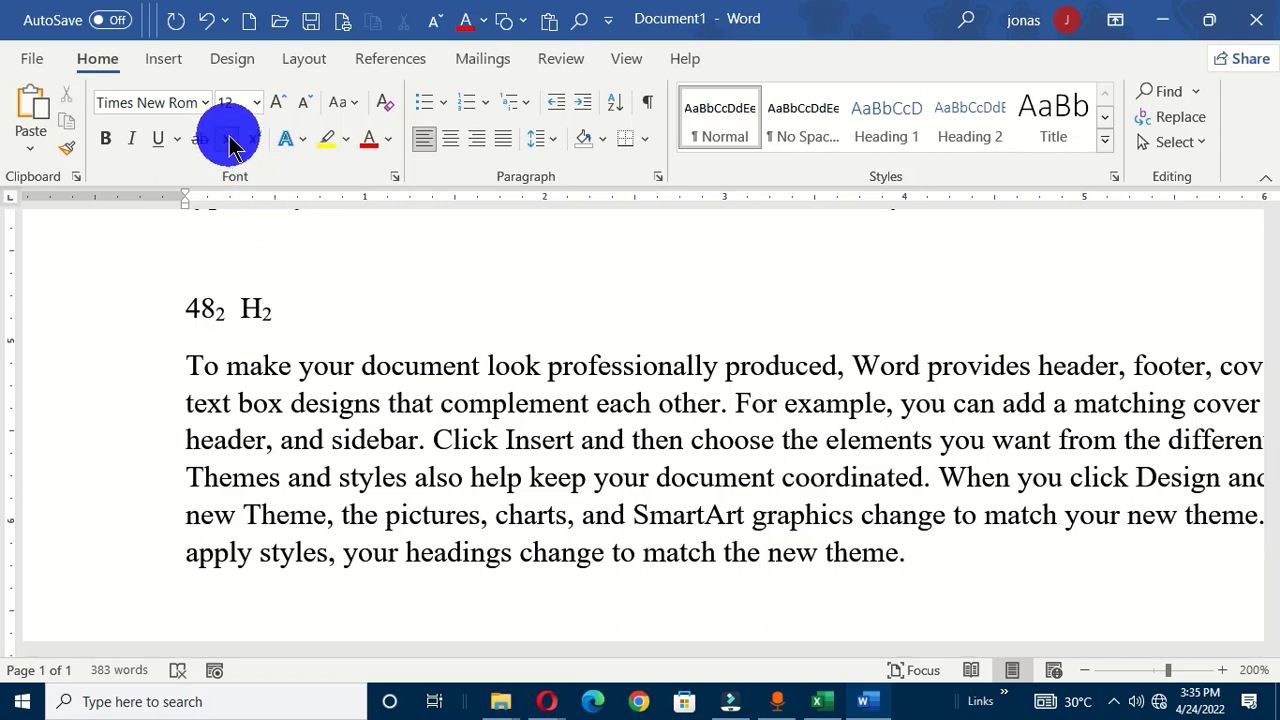
{"action": "type", "text": "O"}
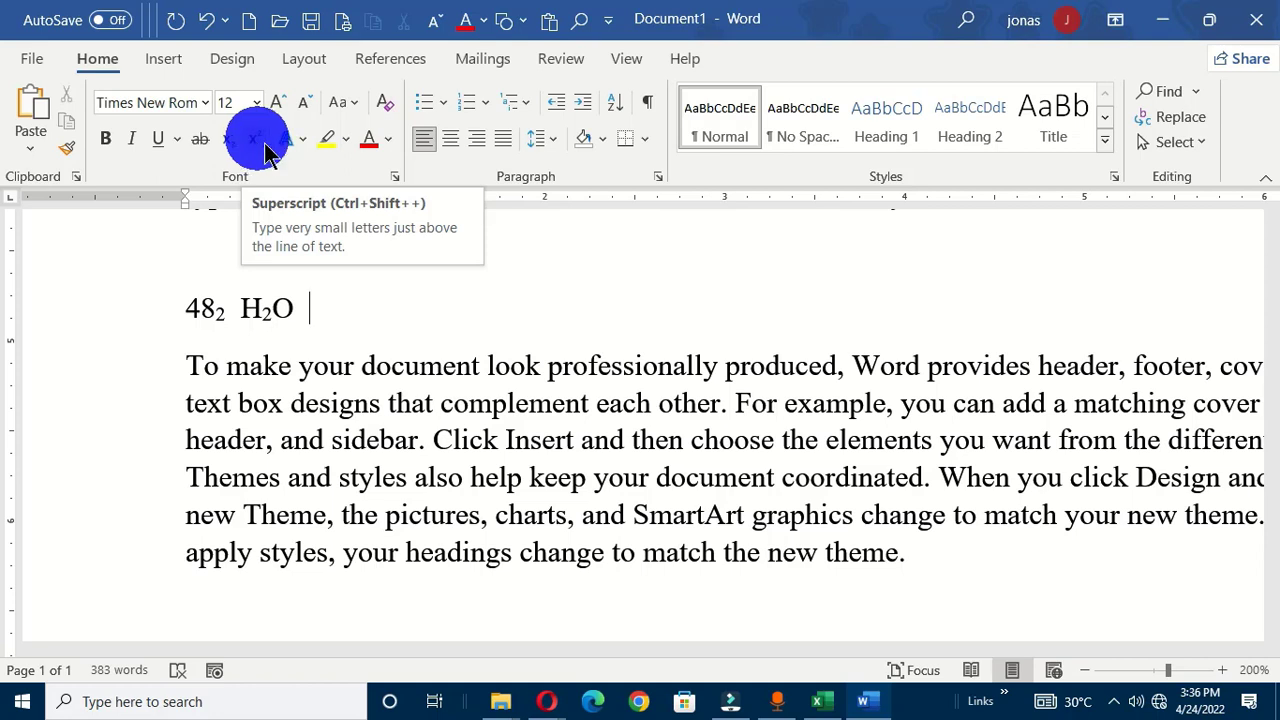
- Enter 50 with a superscript 2 after the H2O formula
{"action": "left_click", "coordinate": [354, 320]}
{"action": "type", "text": "50"}
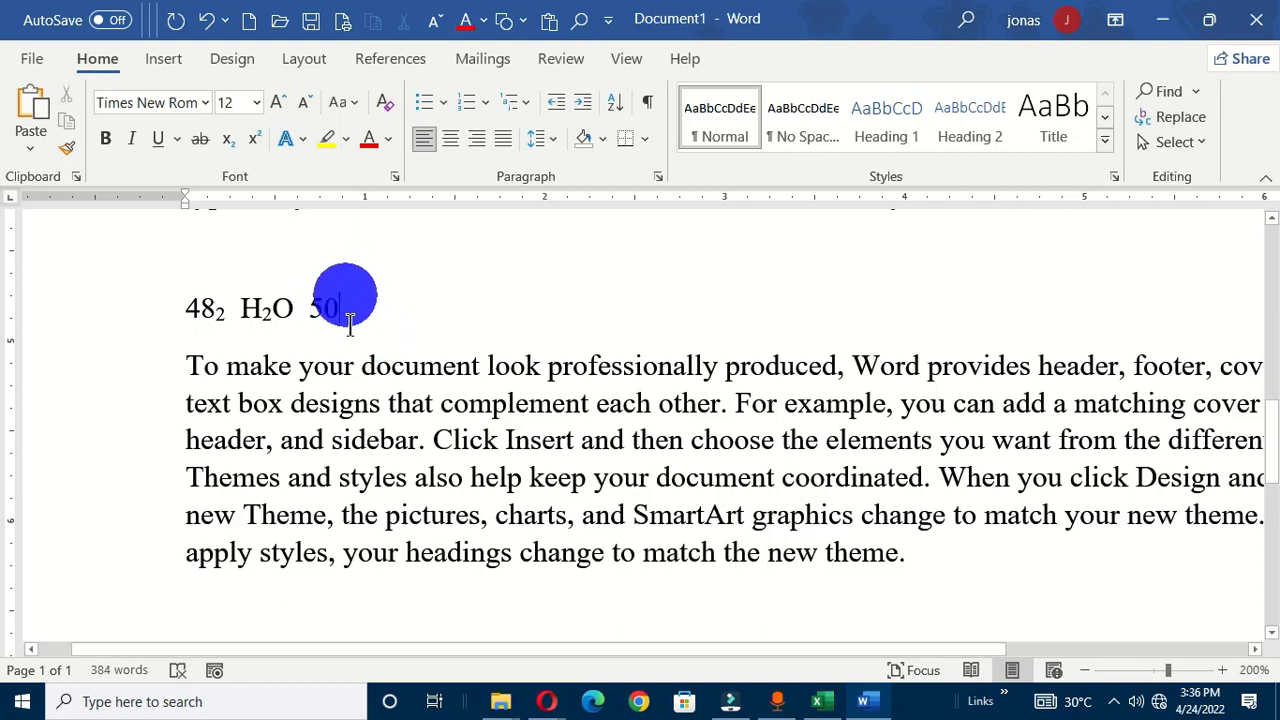
{"action": "left_click", "coordinate": [255, 143]}
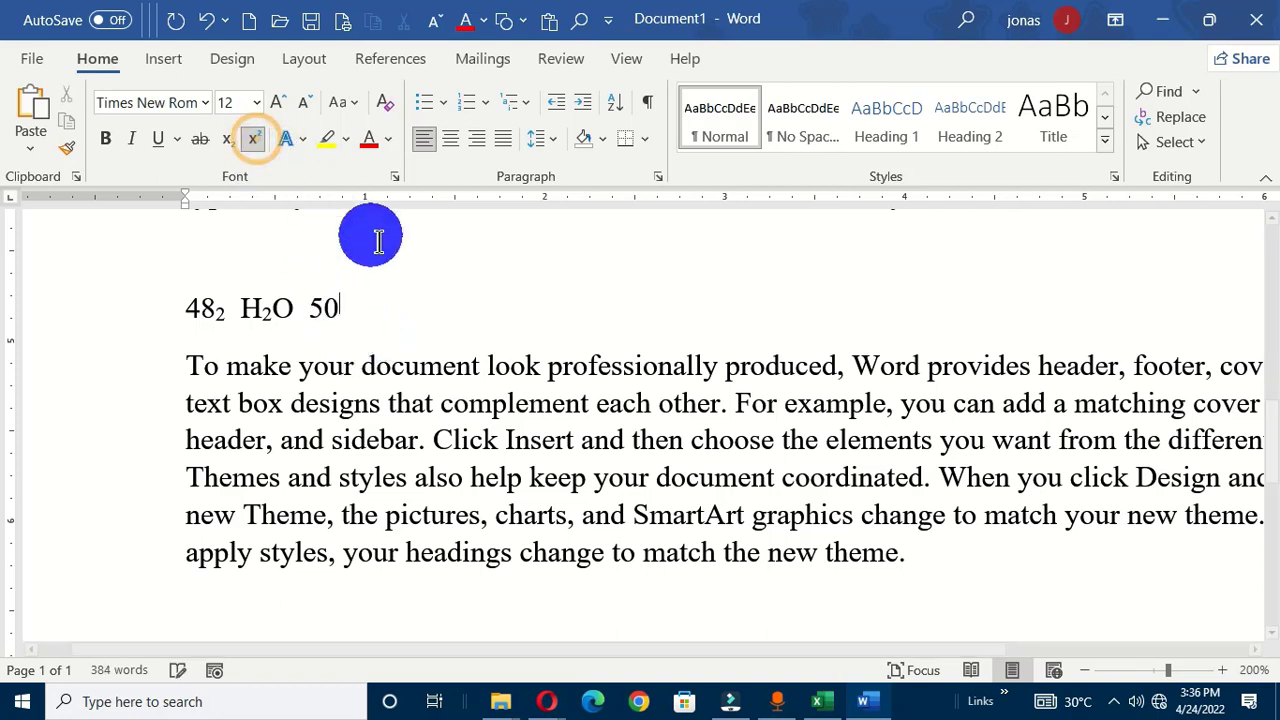
{"action": "type", "text": "2"}
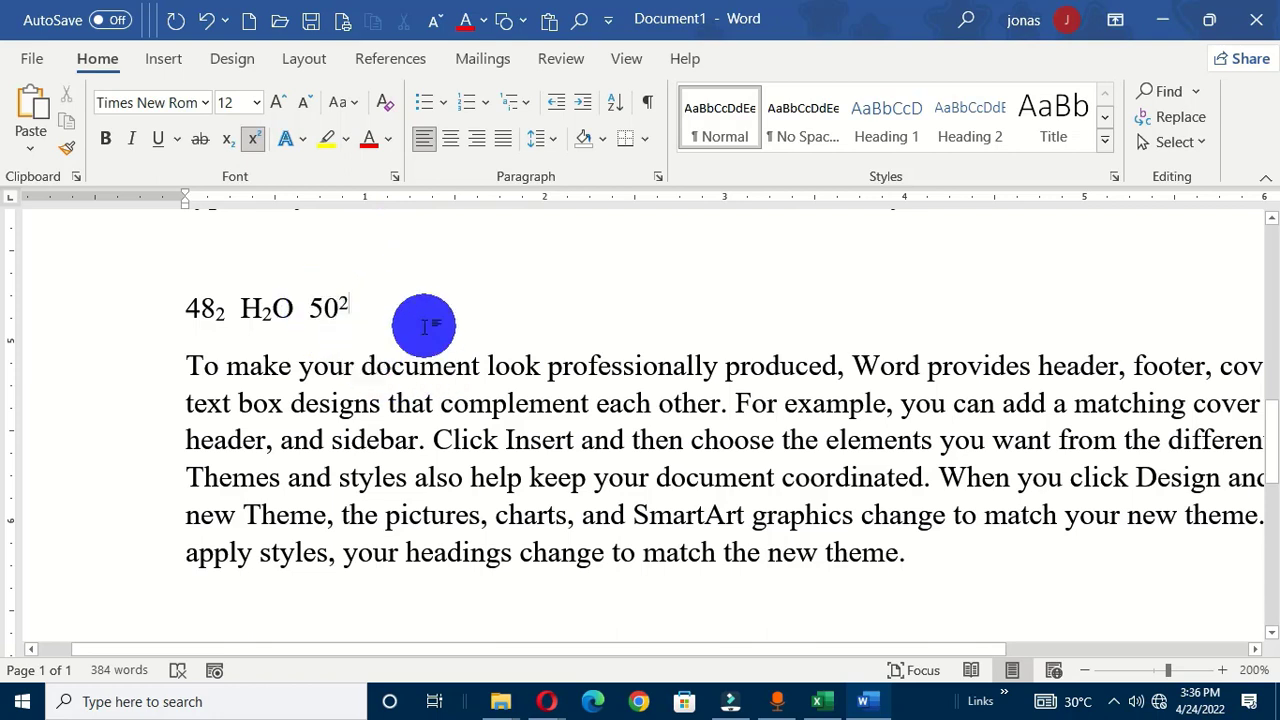
- Add the word "Company" in normal text on the same line, followed by a superscript registered trademark symbol ®
{"action": "left_click", "coordinate": [255, 140]}
{"action": "type", "text": "Company"}
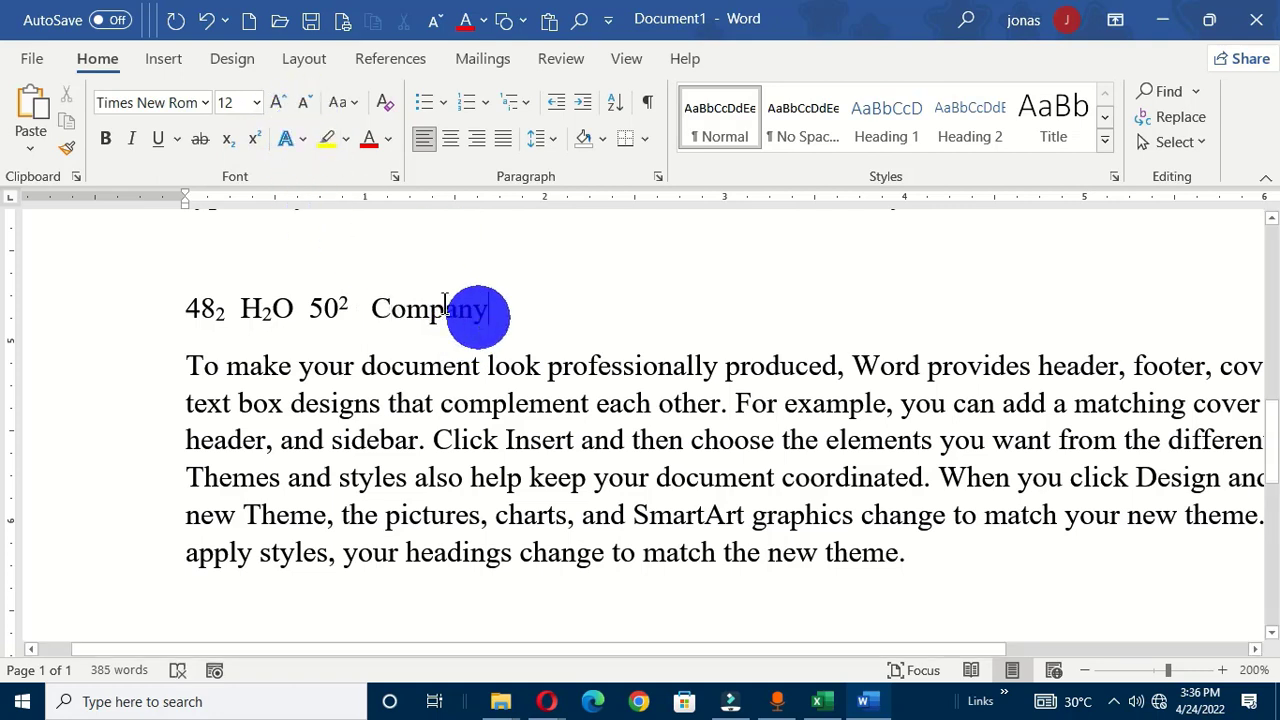
{"action": "left_click", "coordinate": [253, 139]}
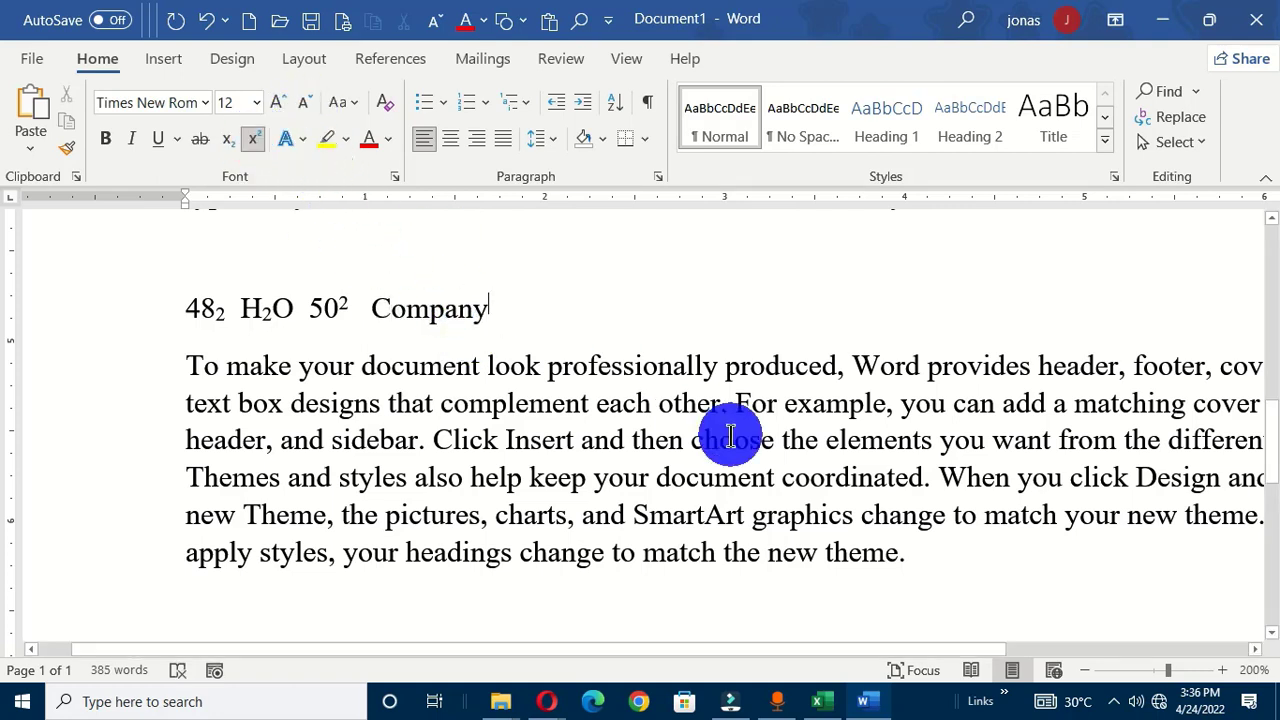
{"action": "type", "text": "("}
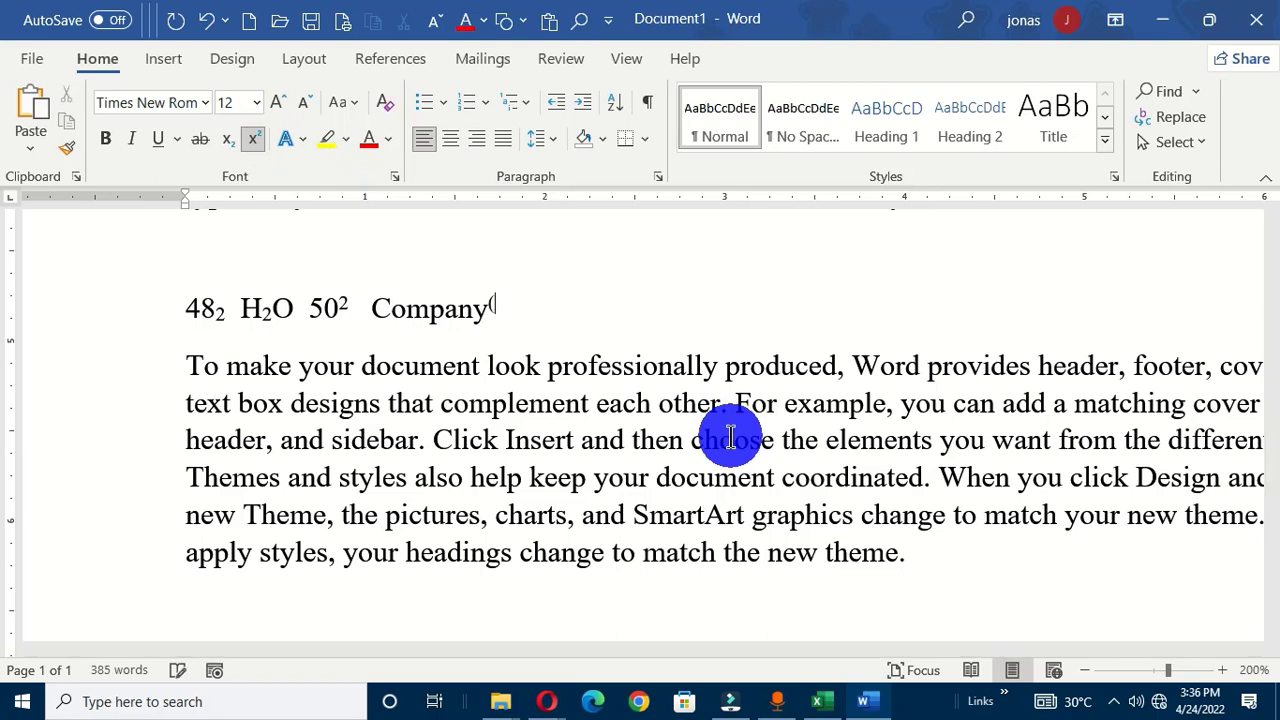
{"action": "type", "text": "r)"}
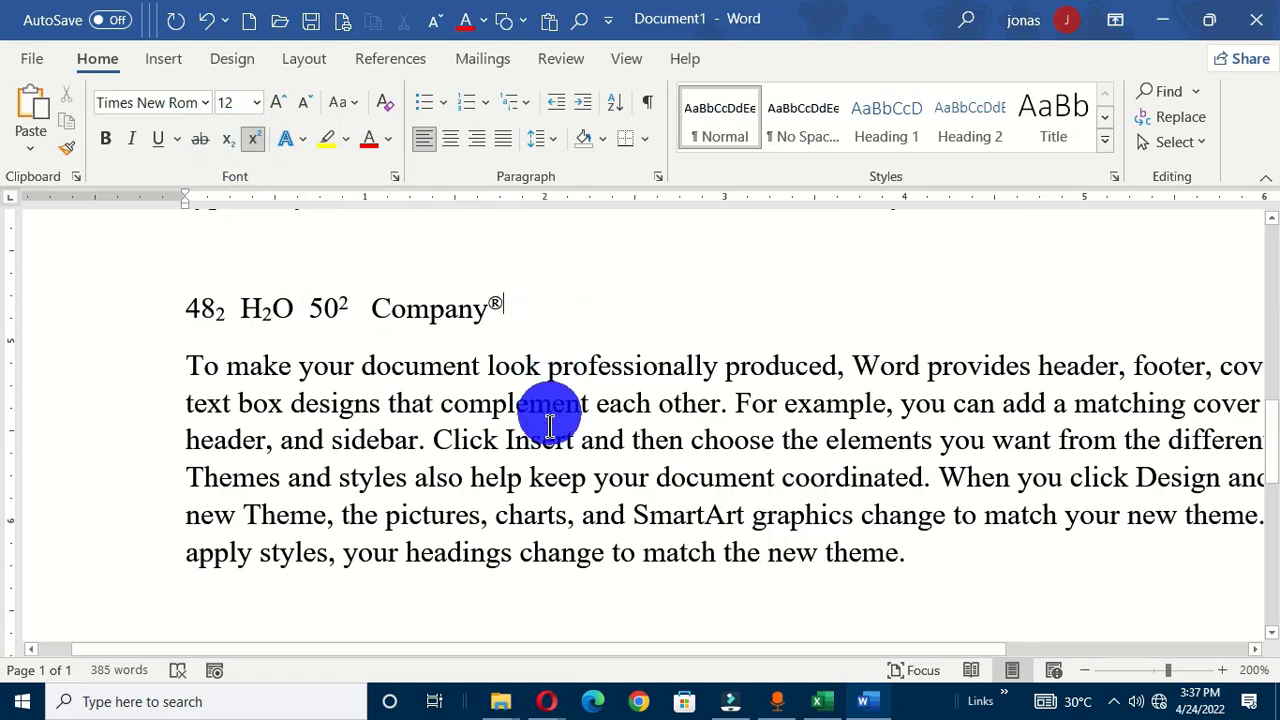
- Apply the blue shadowed text effect preset to the first three lines of the "To make your document look" paragraph
{"action": "left_click", "coordinate": [305, 145]}
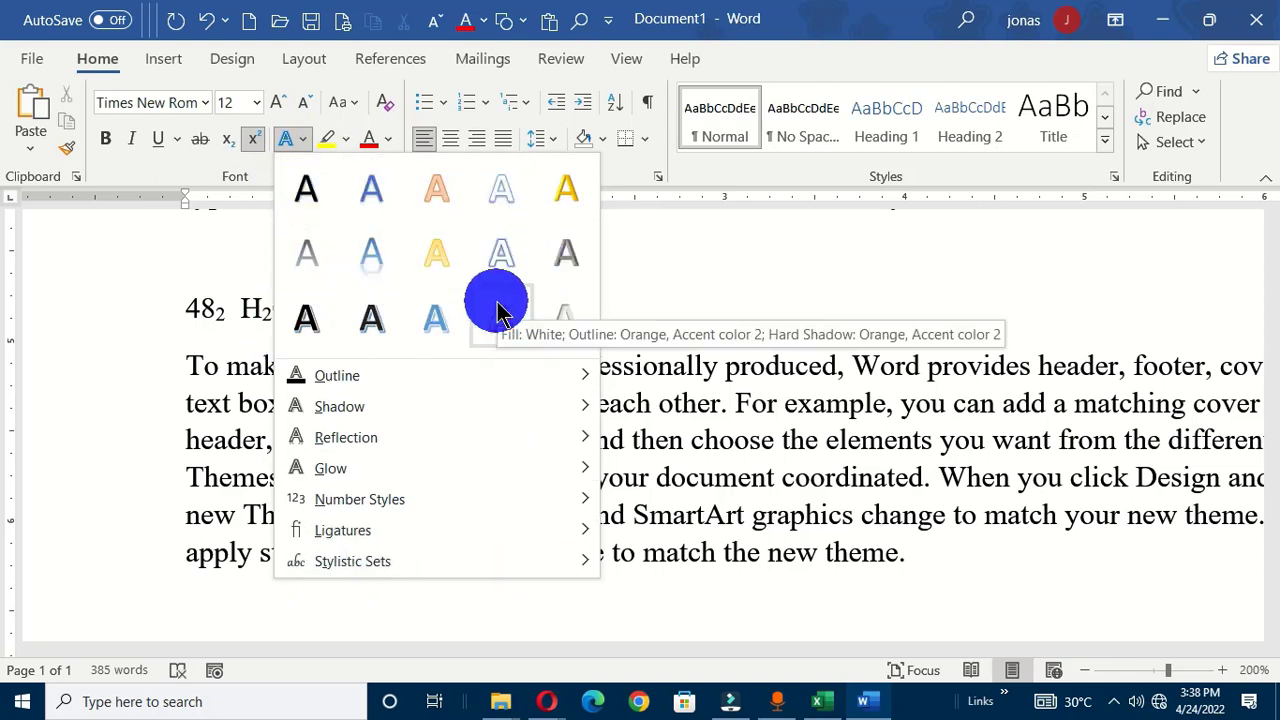
{"action": "left_click", "coordinate": [763, 515]}
{"action": "left_click_drag", "start_coordinate": [173, 350], "coordinate": [160, 452]}
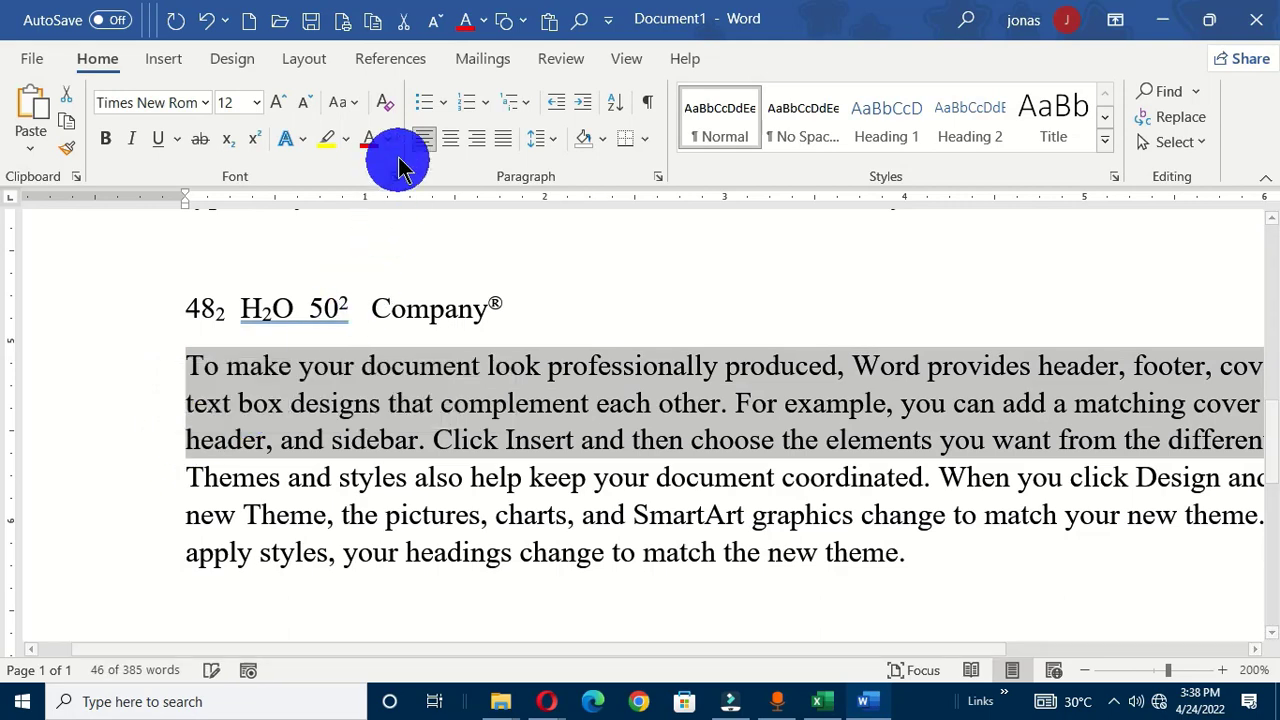
{"action": "left_click", "coordinate": [300, 140]}
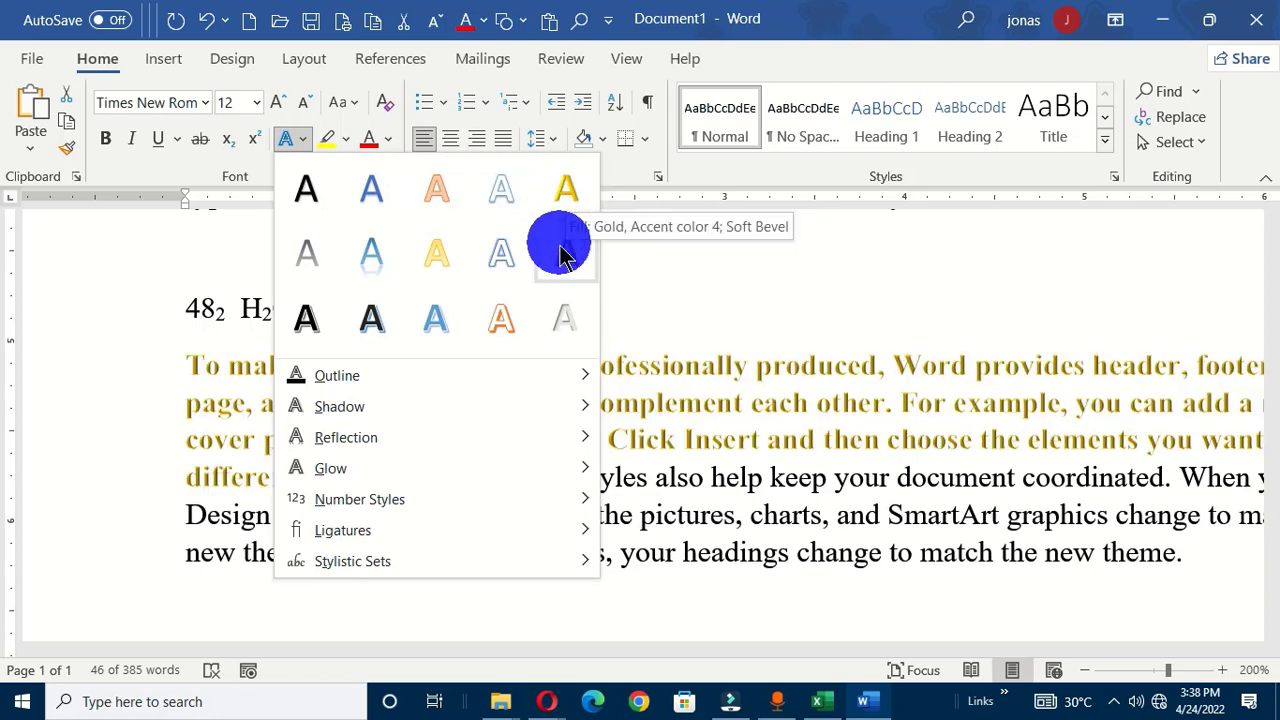
{"action": "left_click", "coordinate": [383, 189]}
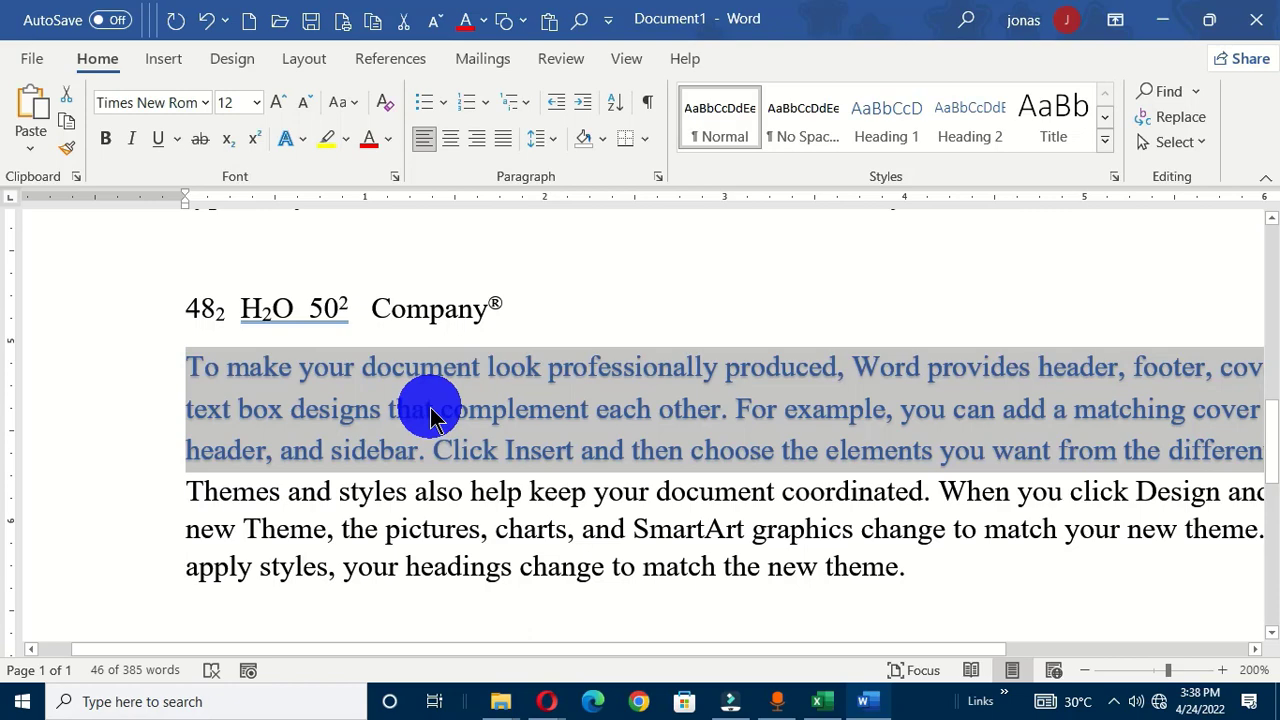
- Give the three blue lines of the "To make your document look" paragraph a dark orange text outline
{"action": "left_click", "coordinate": [305, 145]}
{"action": "mouse_move", "coordinate": [352, 383]}
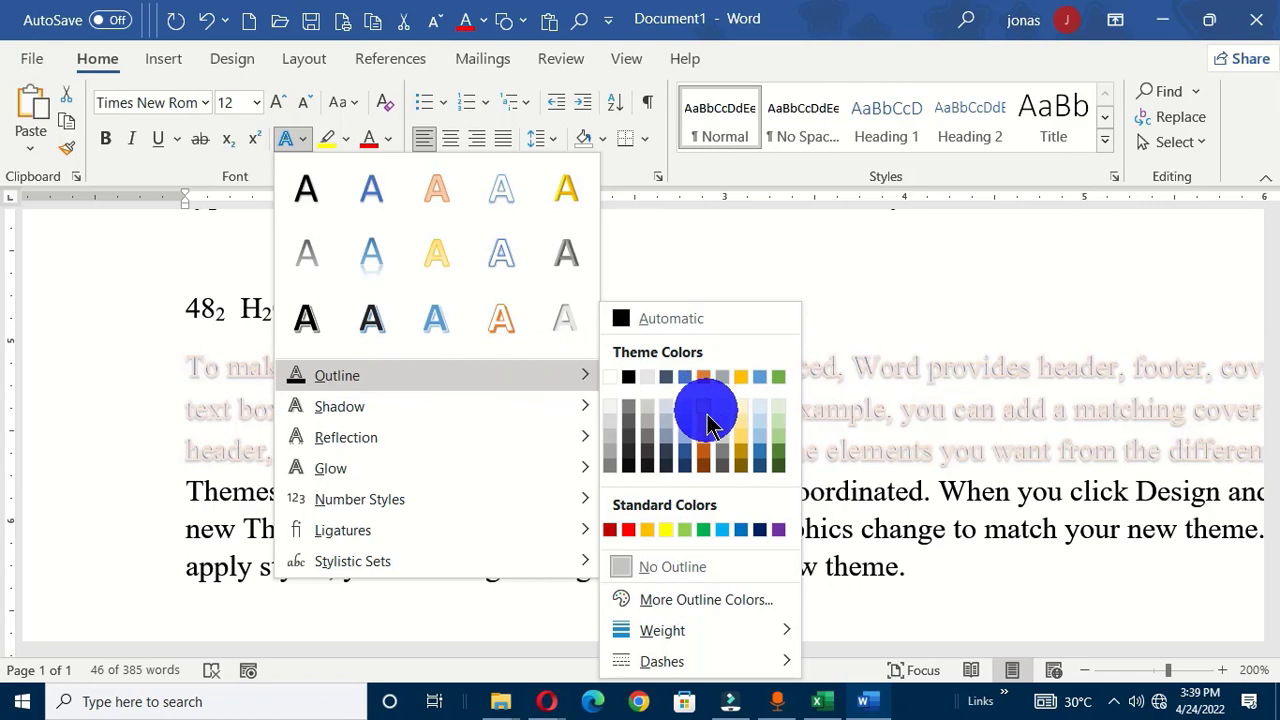
{"action": "left_click", "coordinate": [703, 464]}
{"action": "left_click", "coordinate": [474, 552]}
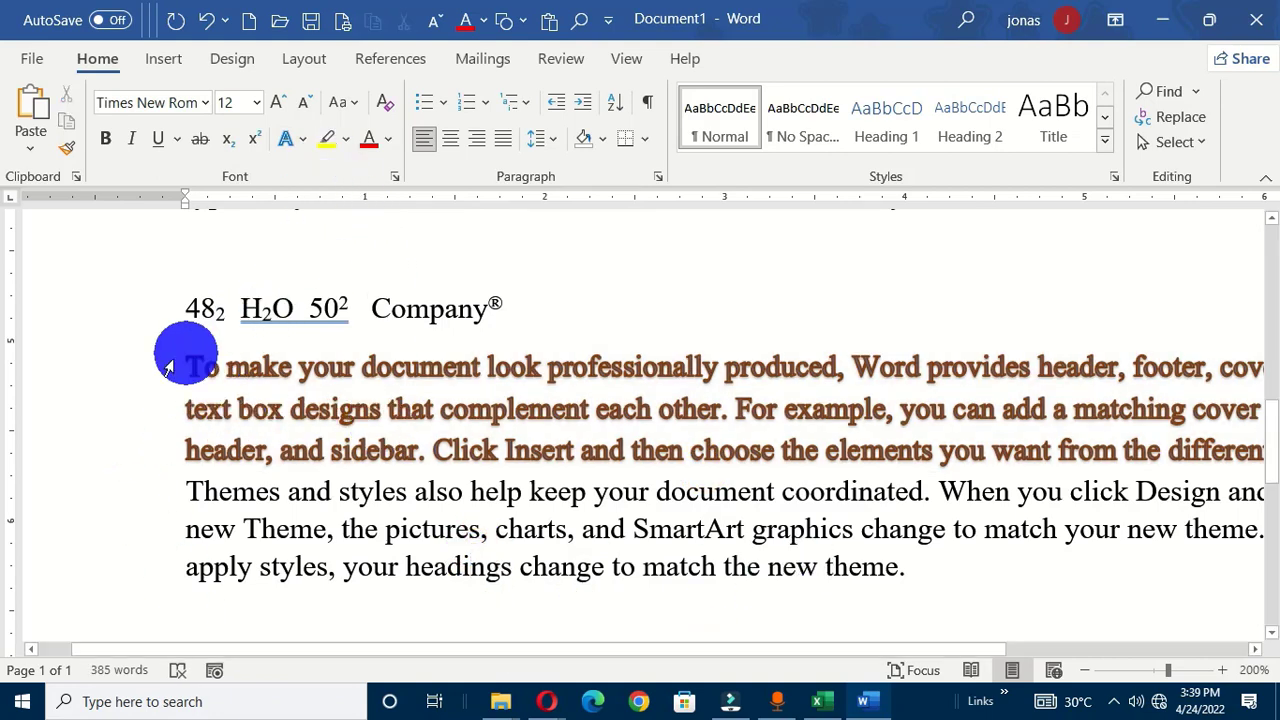
- Add an outer shadow effect to the three outlined lines of the "To make your document look" paragraph
{"action": "double_click", "coordinate": [165, 400]}
{"action": "left_click", "coordinate": [305, 150]}
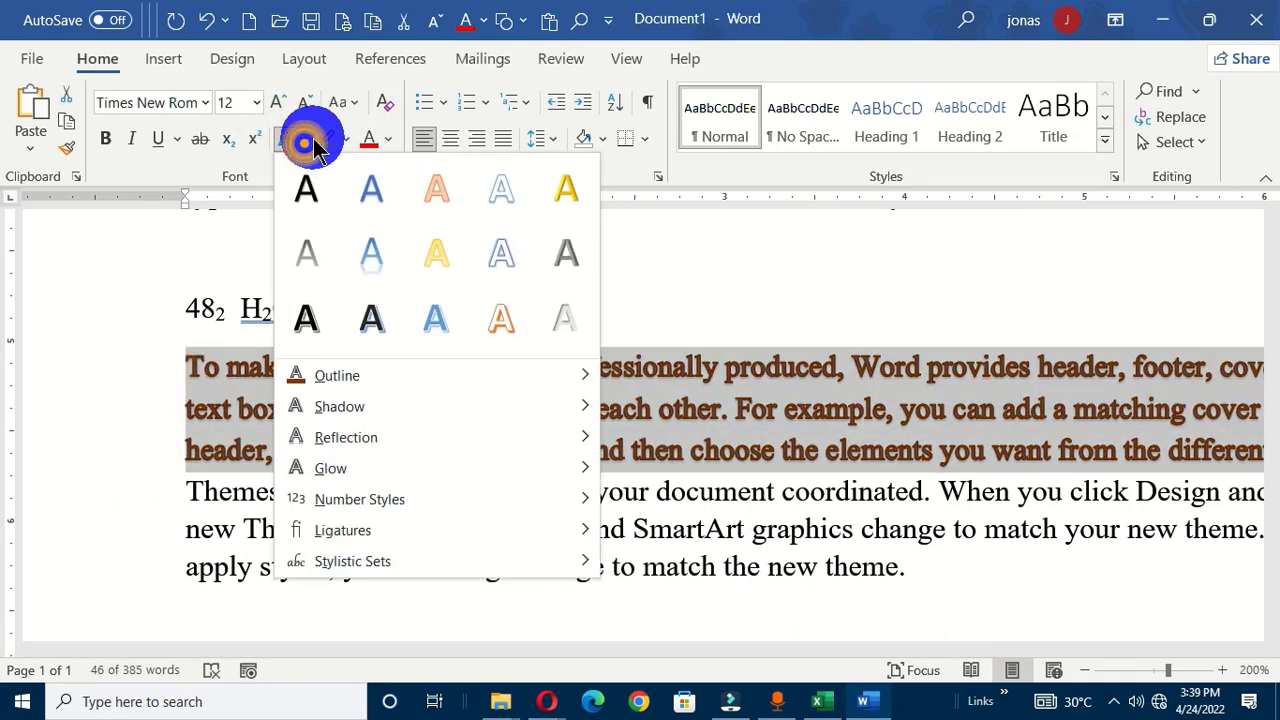
{"action": "mouse_move", "coordinate": [363, 415]}
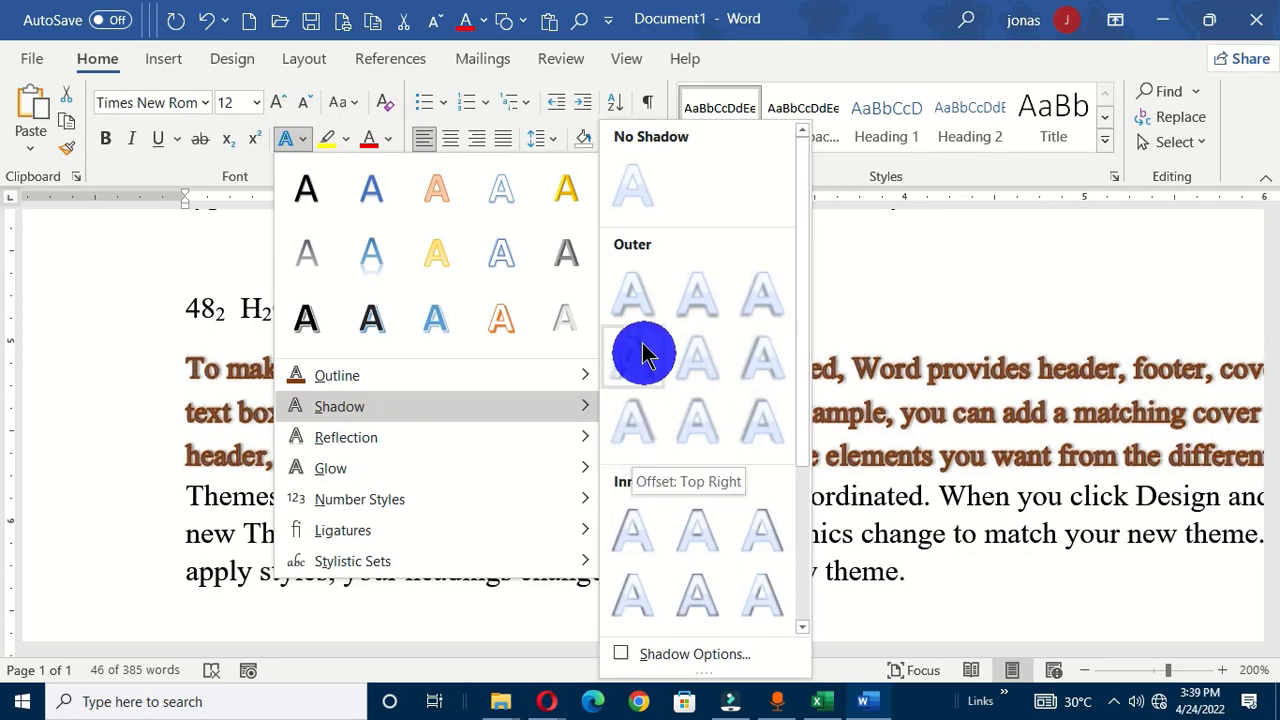
{"action": "left_click", "coordinate": [704, 346]}
{"action": "left_click", "coordinate": [496, 540]}
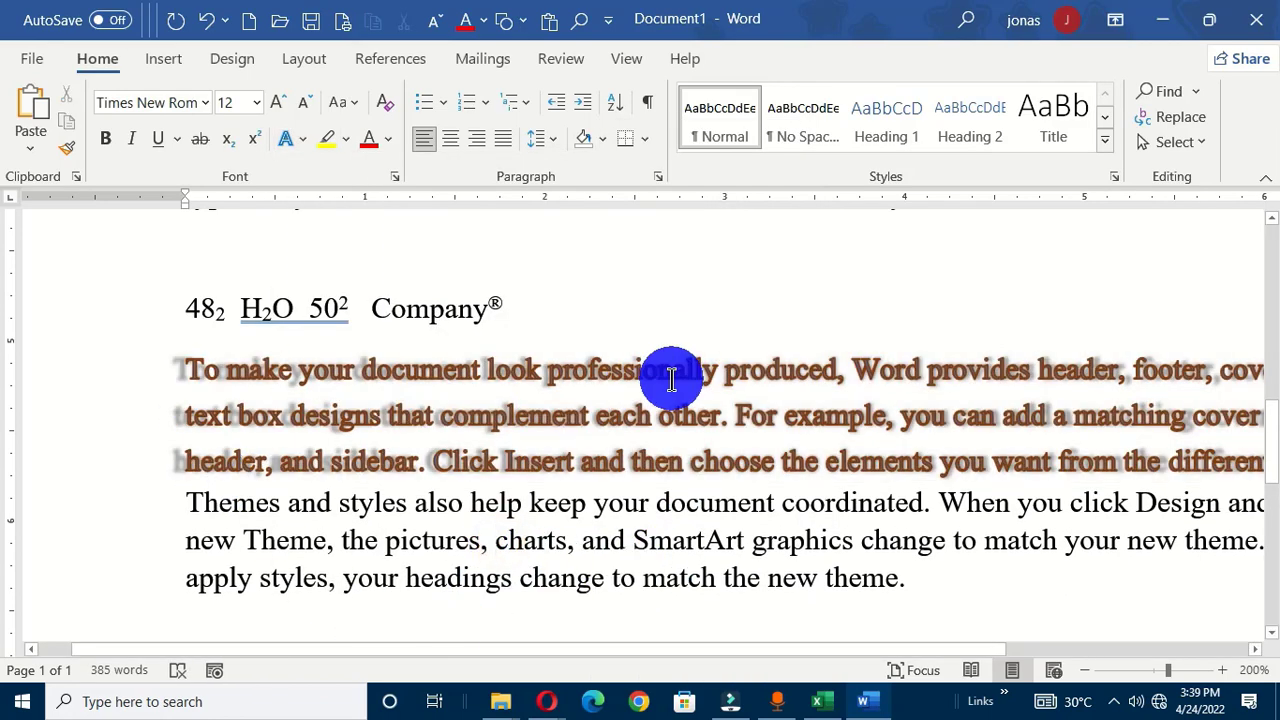
- Preview the Reflection and Glow effects and view the Number Styles and Ligatures options for the same three lines
{"action": "left_click_drag", "start_coordinate": [143, 362], "coordinate": [147, 466]}
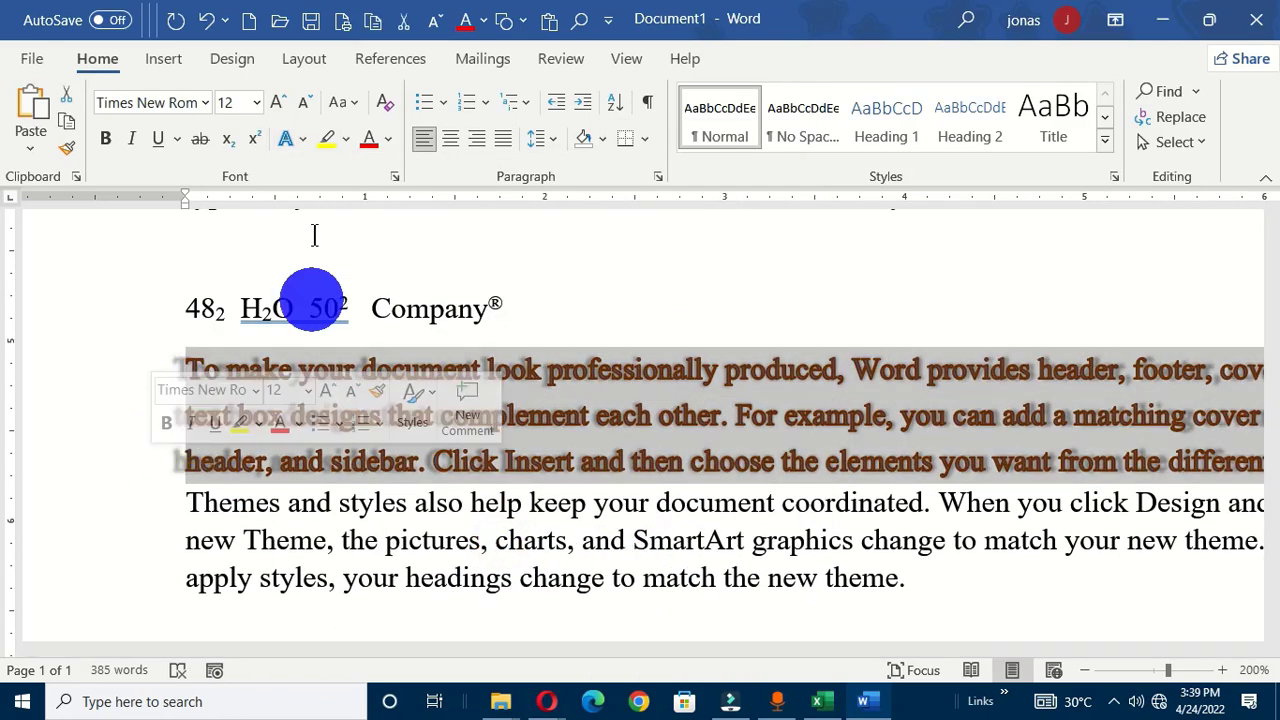
{"action": "left_click", "coordinate": [302, 138]}
{"action": "mouse_move", "coordinate": [372, 443]}
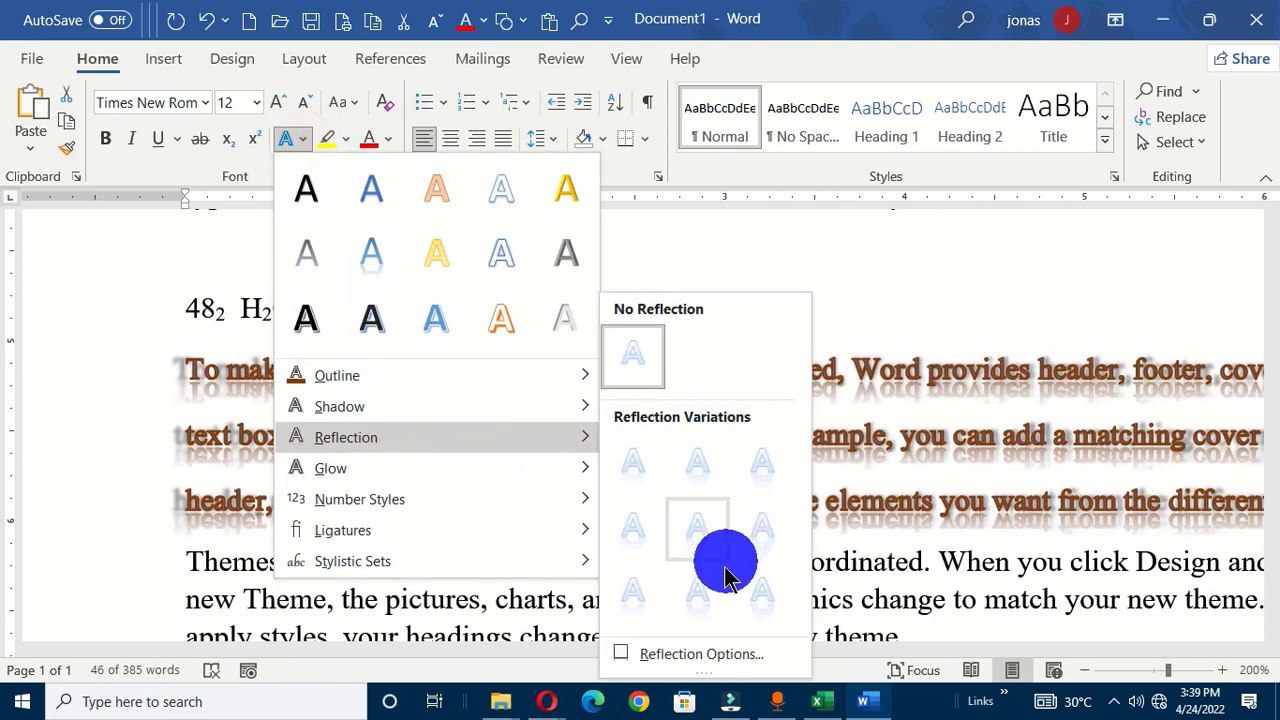
{"action": "mouse_move", "coordinate": [398, 477]}
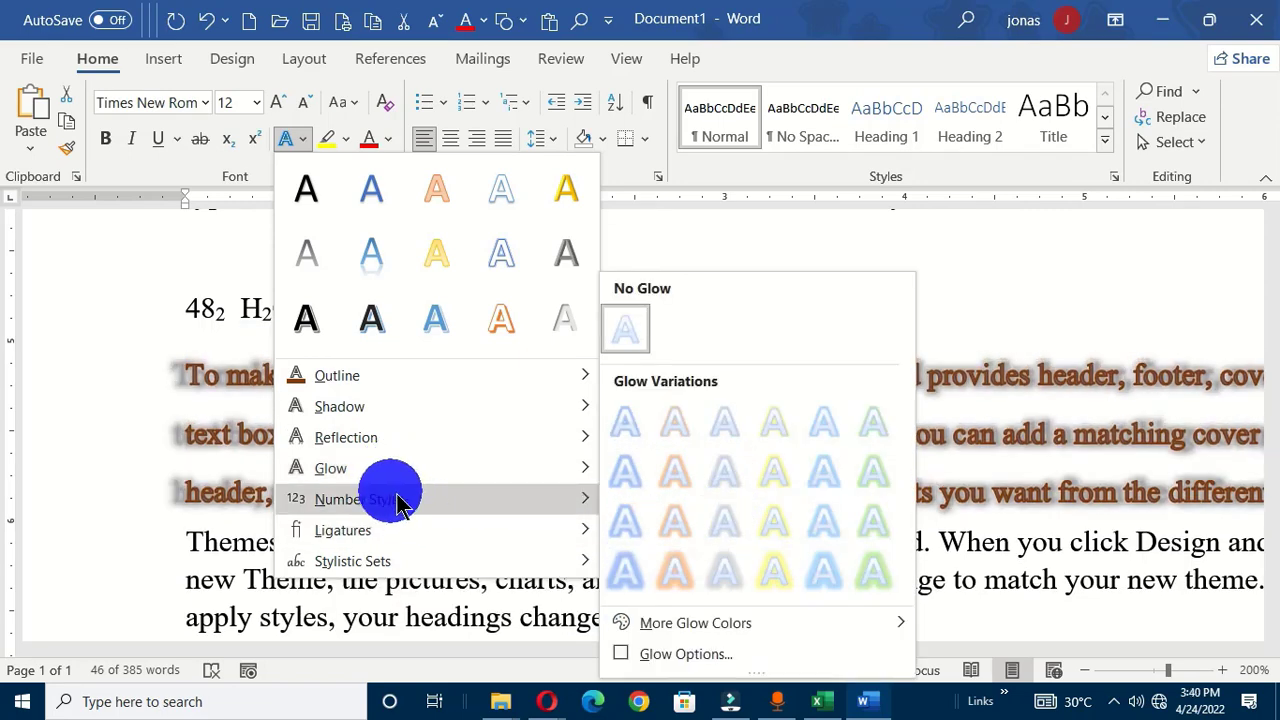
{"action": "mouse_move", "coordinate": [503, 532]}
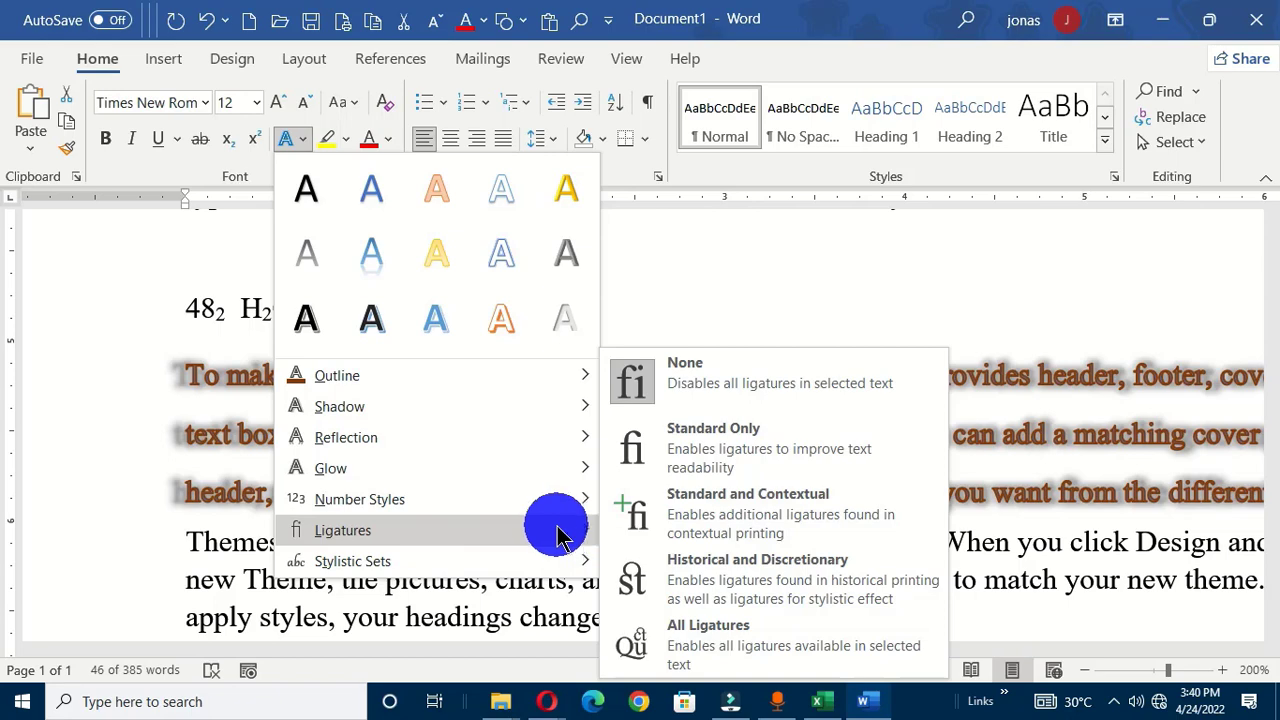
{"action": "left_click", "coordinate": [288, 148]}
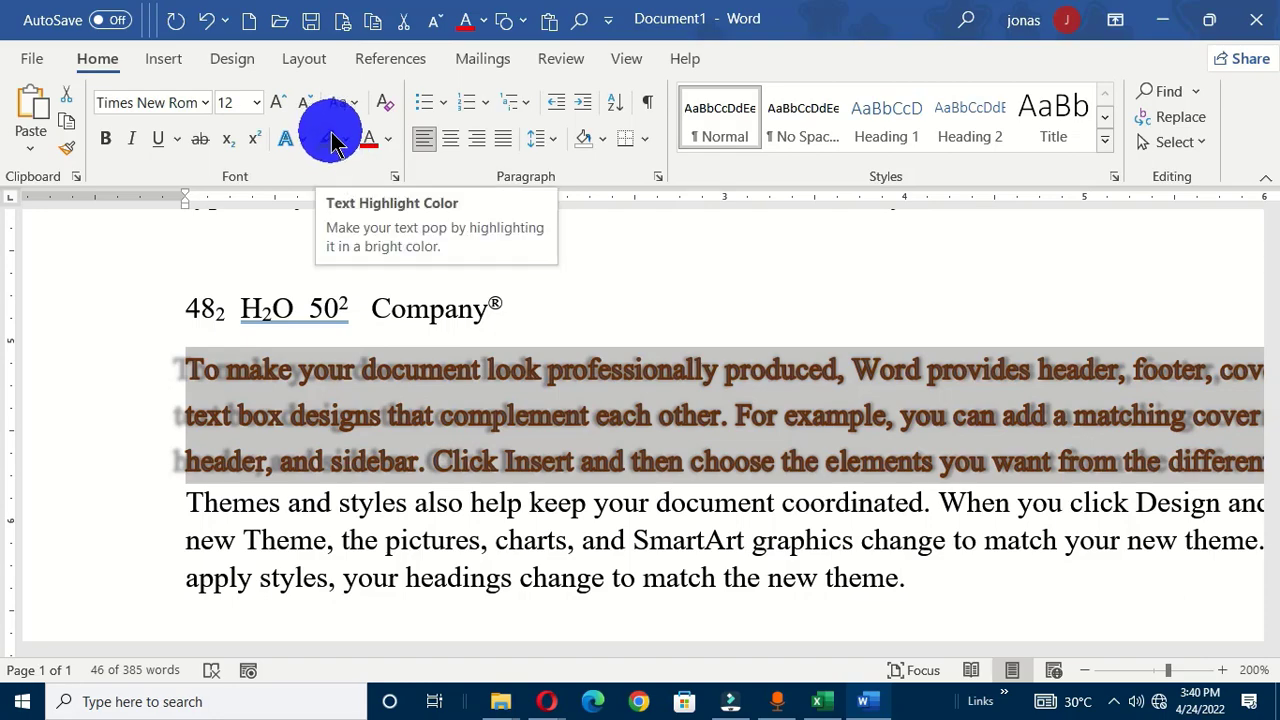
- Highlight the whole "Reading is easier" paragraph in yellow
{"action": "scroll", "coordinate": [480, 471], "scroll_direction": "down", "scroll_amount": 2}
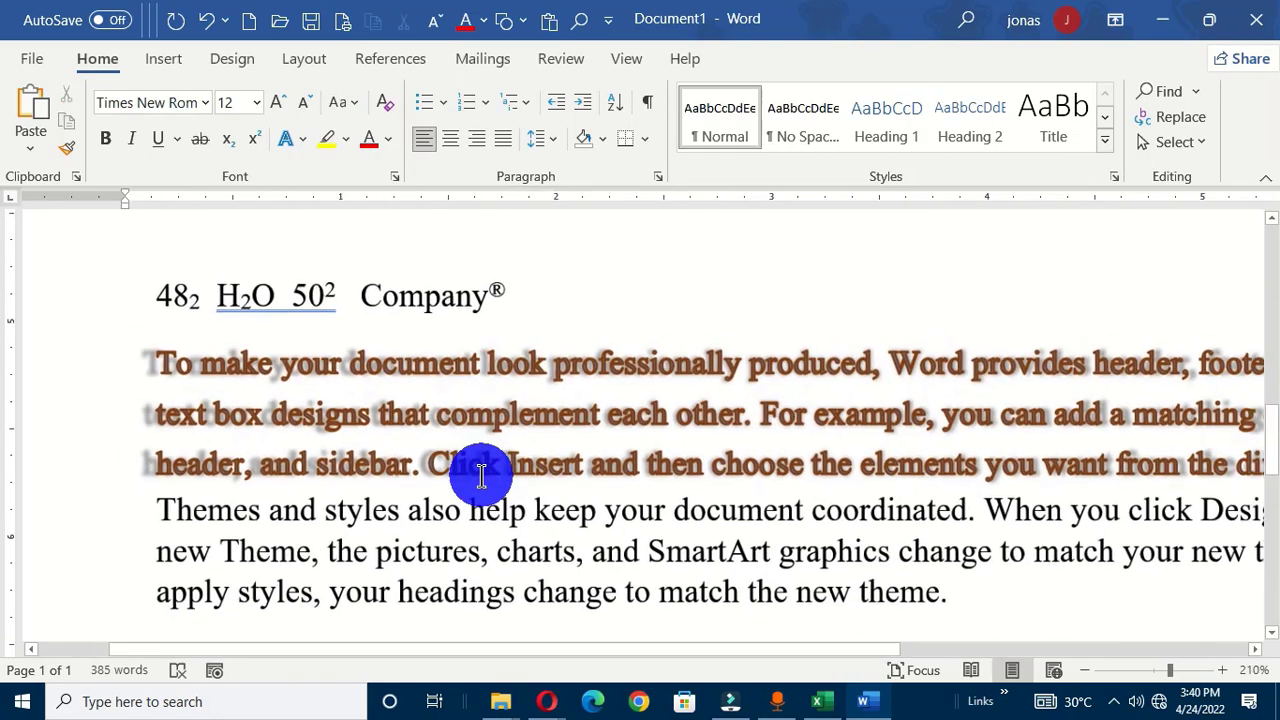
{"action": "scroll", "coordinate": [480, 471], "scroll_direction": "up", "scroll_amount": 2}
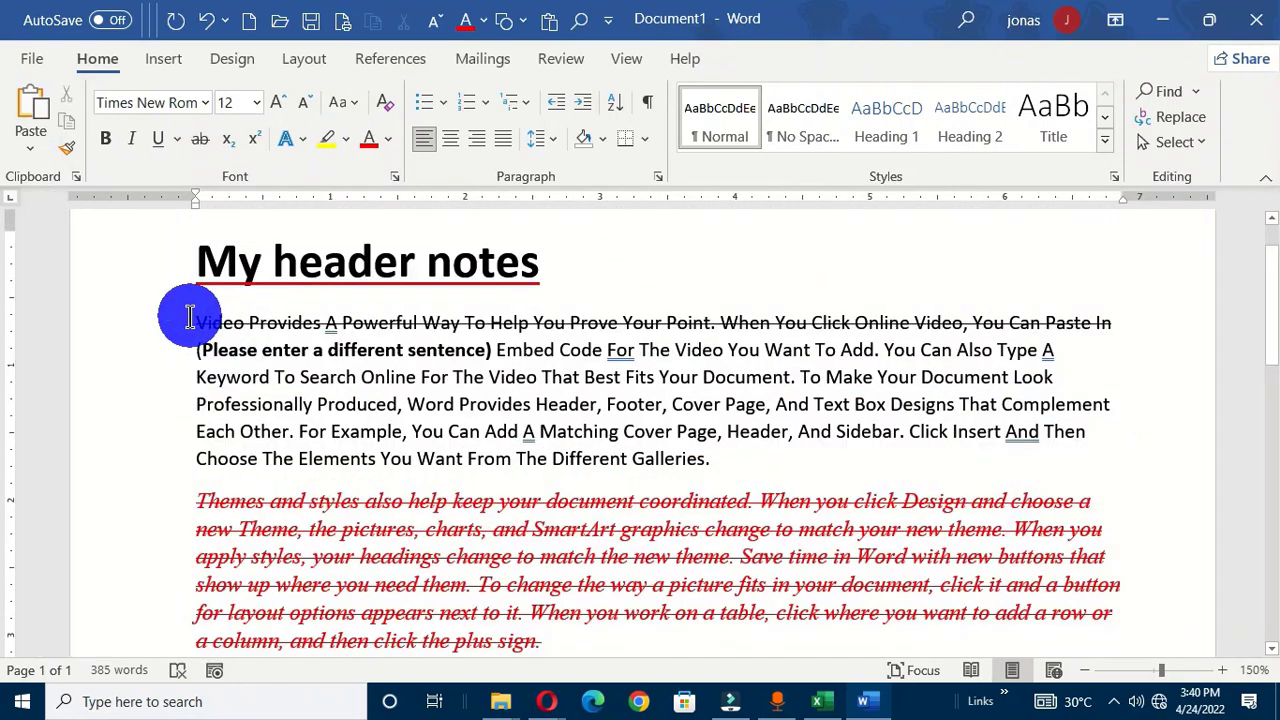
{"action": "scroll", "coordinate": [190, 318], "scroll_direction": "down", "scroll_amount": 5}
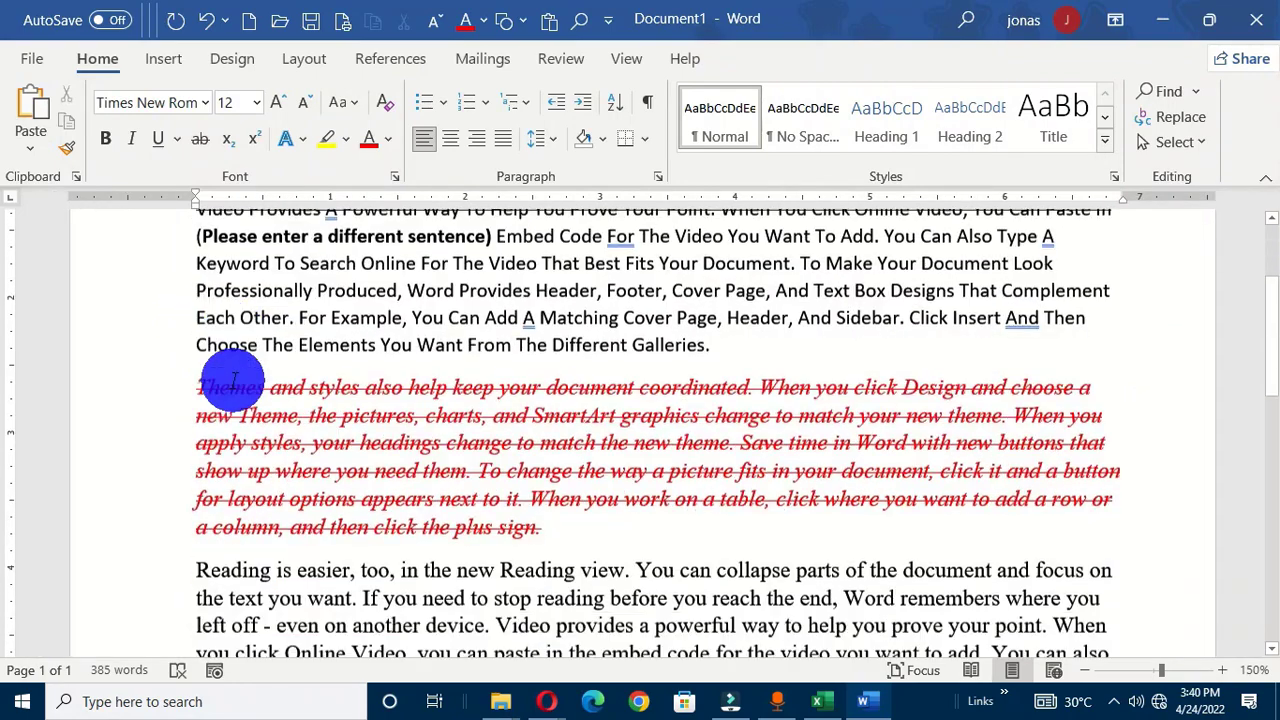
{"action": "left_click_drag", "start_coordinate": [189, 347], "coordinate": [931, 466]}
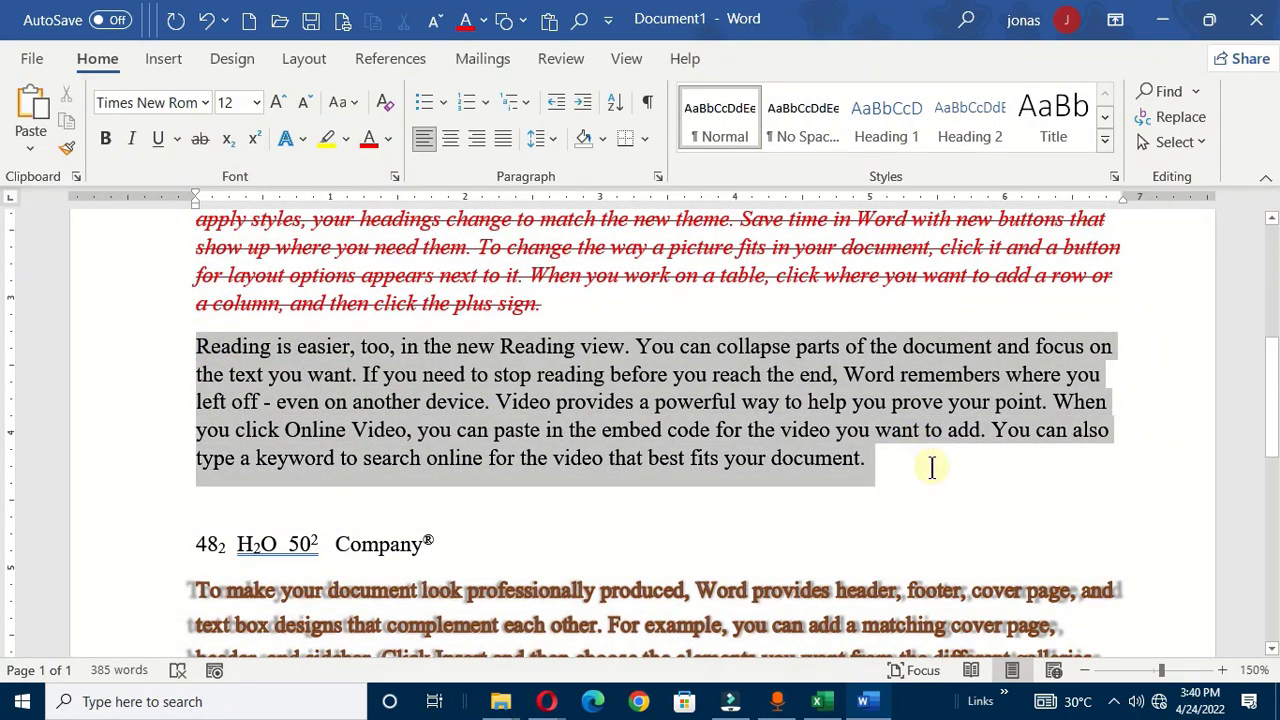
{"action": "left_click", "coordinate": [330, 137]}
{"action": "left_click", "coordinate": [371, 260]}
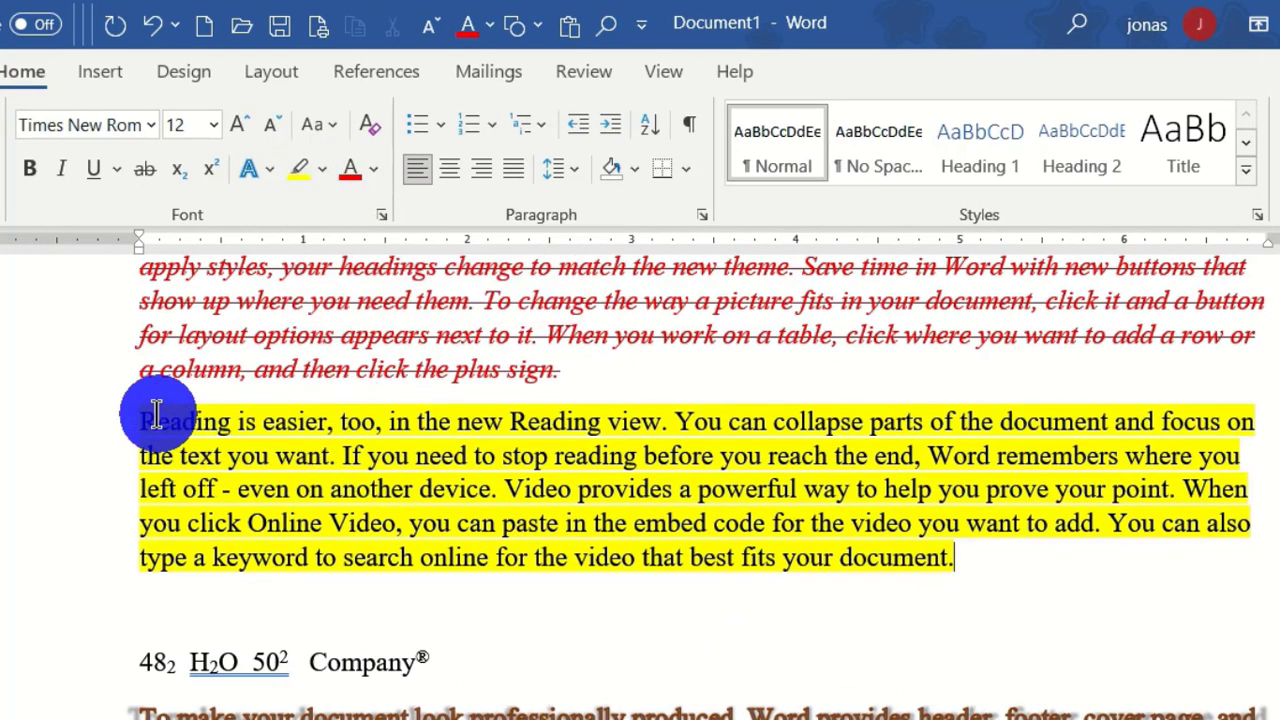
- Change the highlight of the "Reading is easier" paragraph to bright green
{"action": "left_click_drag", "start_coordinate": [140, 422], "coordinate": [971, 563]}
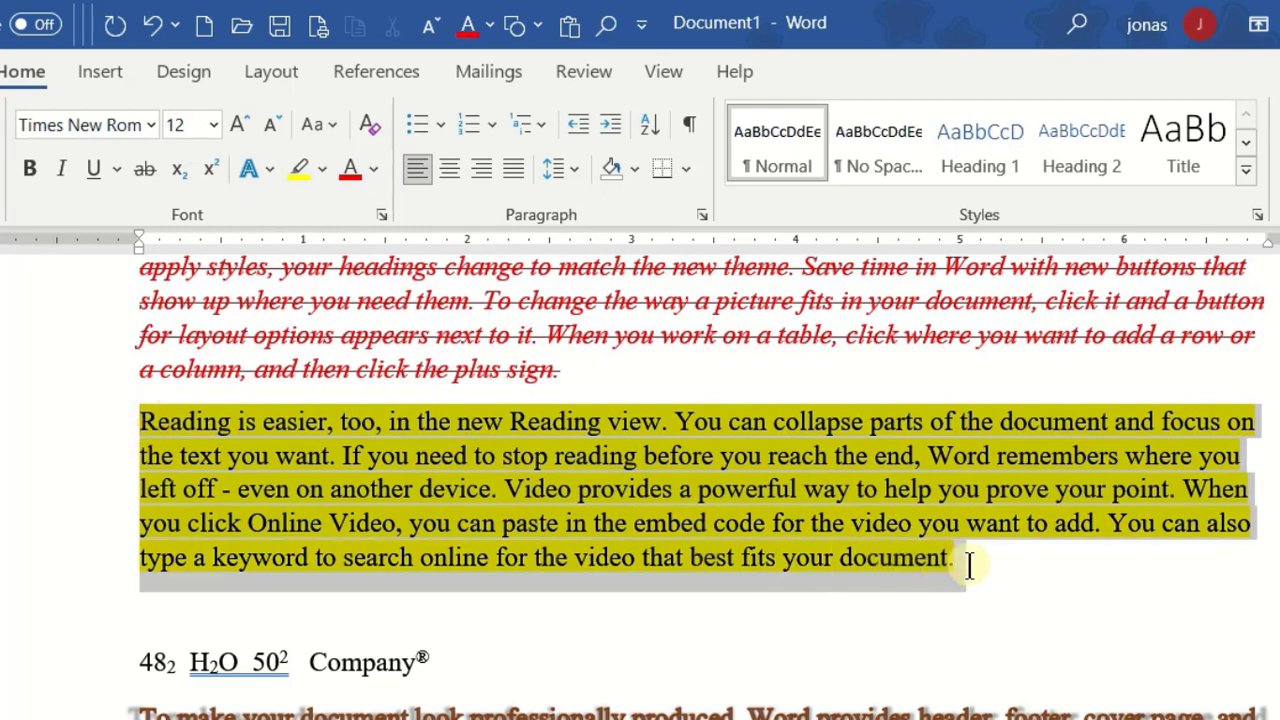
{"action": "left_click", "coordinate": [322, 170]}
{"action": "left_click", "coordinate": [360, 209]}
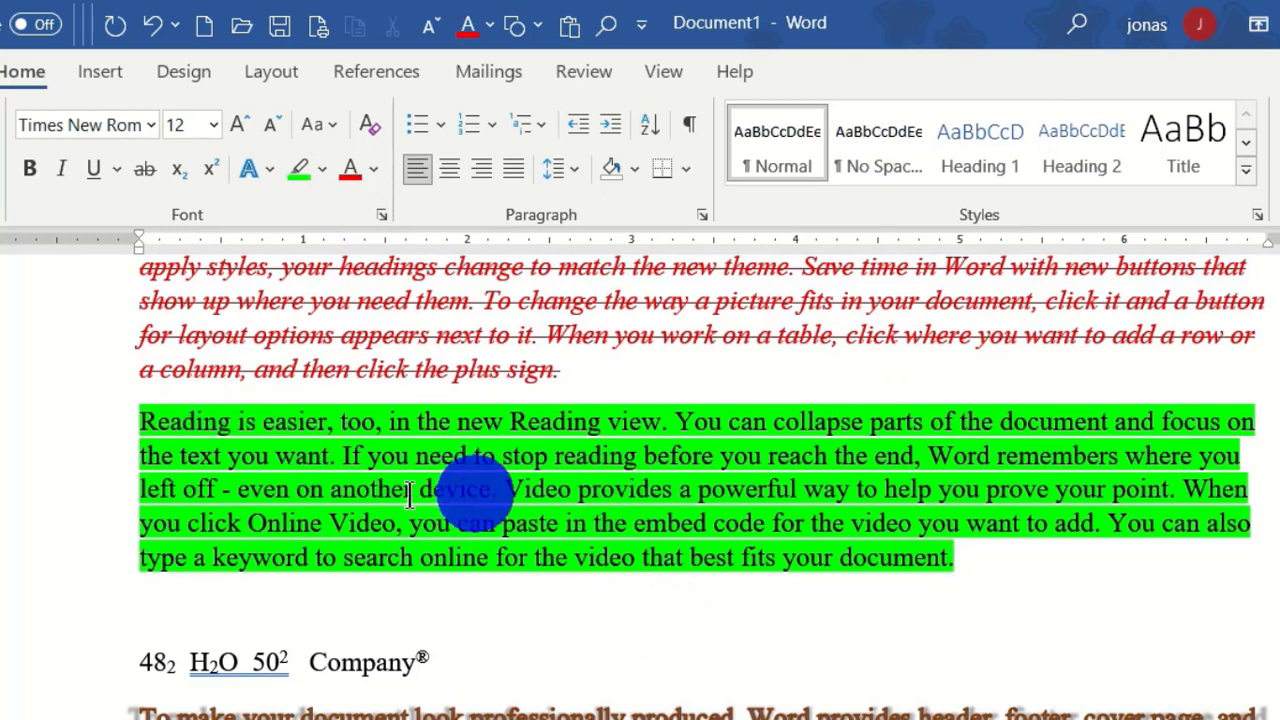
- Copy the formatting of the "Reading is easier" paragraph onto the "Video Provides" paragraph with Format Painter
{"action": "scroll", "coordinate": [560, 505], "scroll_direction": "up", "scroll_amount": 3}
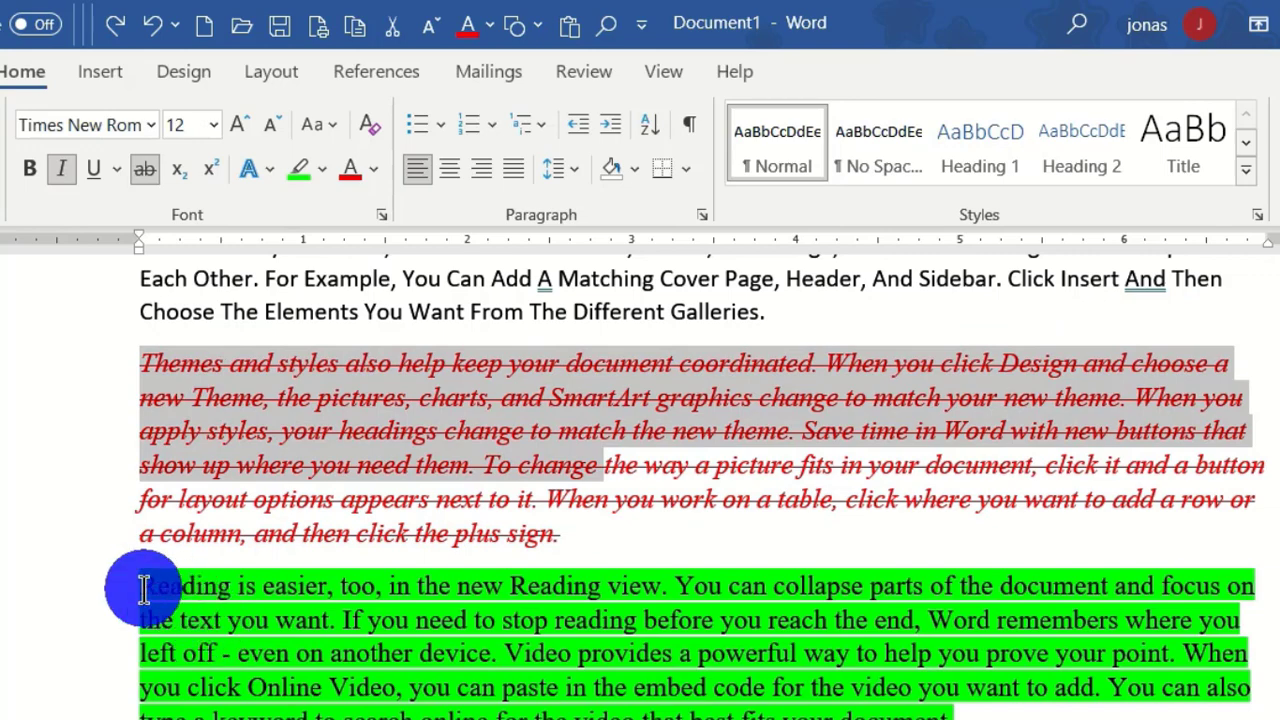
{"action": "left_click", "coordinate": [177, 600]}
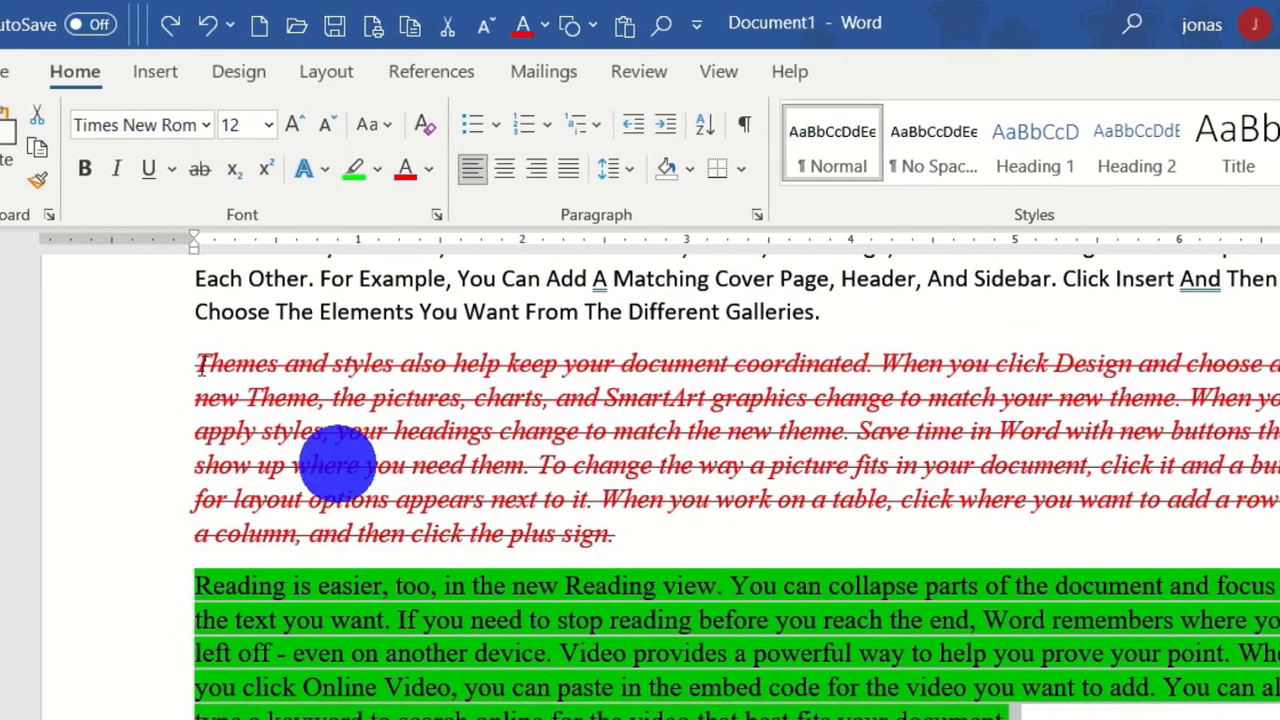
{"action": "left_click", "coordinate": [4, 180]}
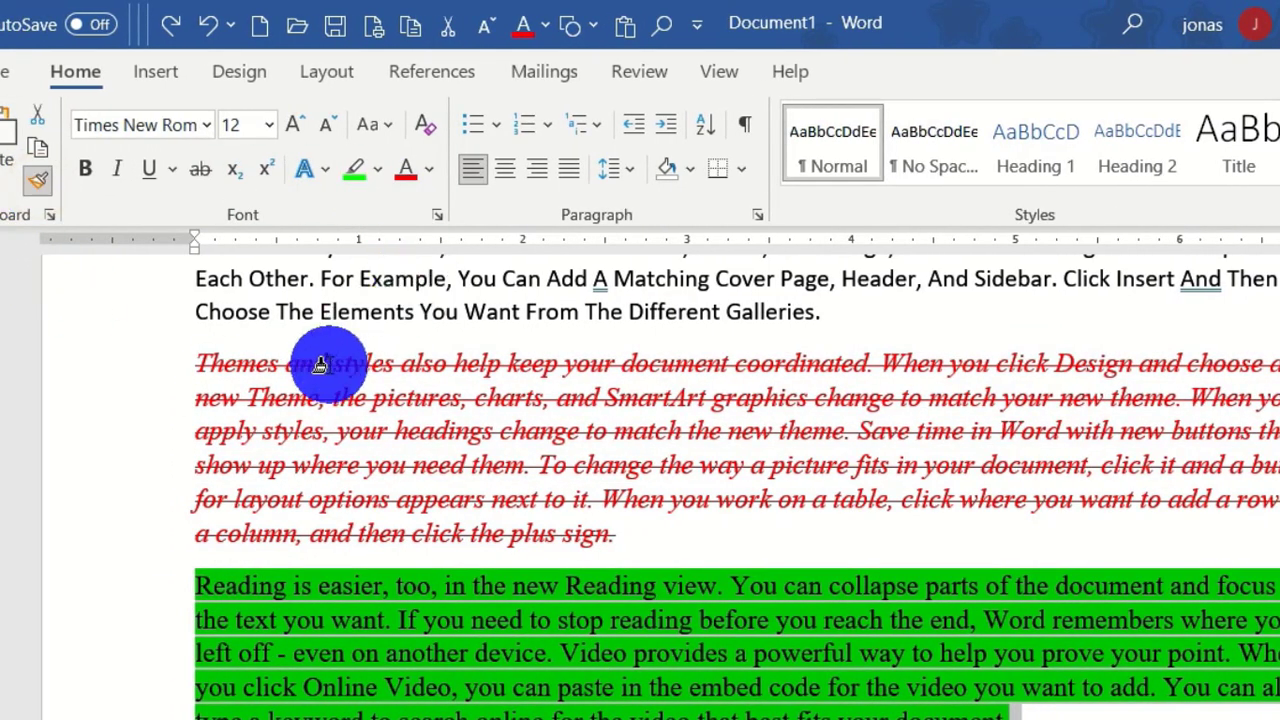
{"action": "scroll", "coordinate": [243, 383], "scroll_direction": "up", "scroll_amount": 3}
{"action": "mouse_move", "coordinate": [185, 392]}
{"action": "left_mouse_down"}
{"action": "mouse_move", "coordinate": [555, 495]}
{"action": "mouse_move", "coordinate": [1066, 557]}
{"action": "mouse_move", "coordinate": [1057, 600]}
{"action": "left_mouse_up"}
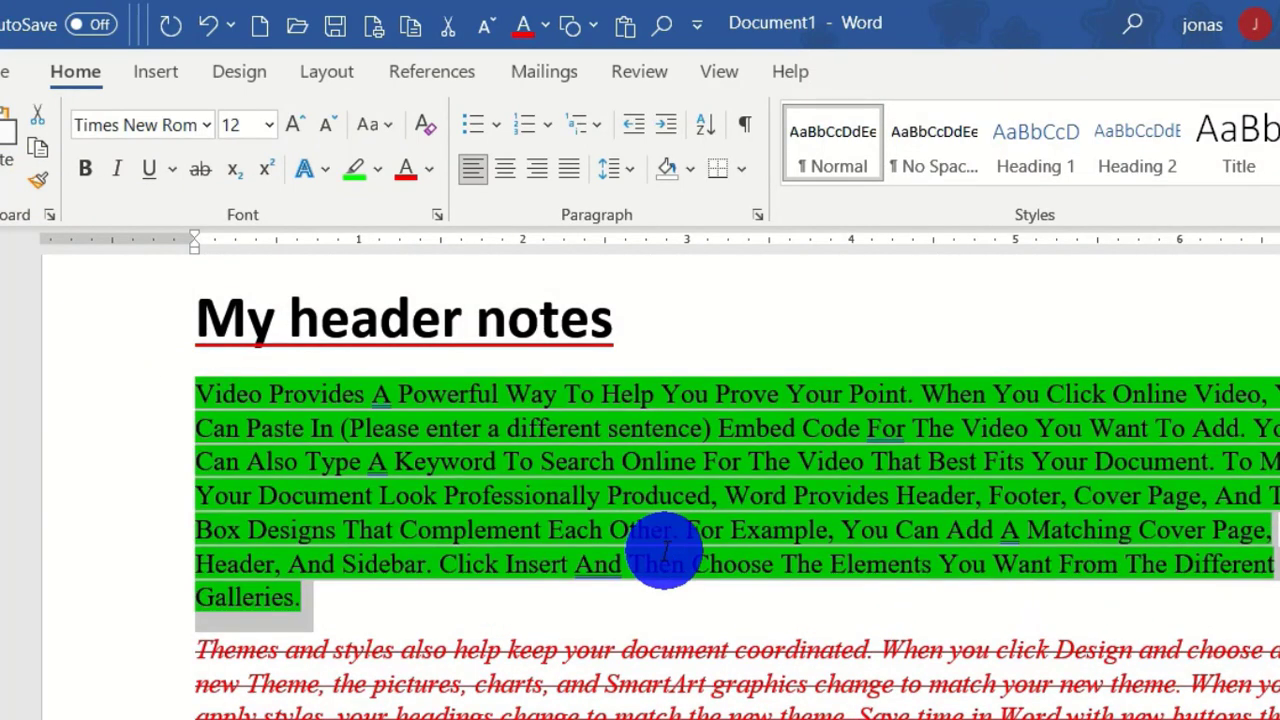
- Change the highlight color of the "Video Provides" paragraph to teal
{"action": "scroll", "coordinate": [665, 548], "scroll_direction": "down", "scroll_amount": 5}
{"action": "scroll", "coordinate": [665, 548], "scroll_direction": "up", "scroll_amount": 3}
{"action": "scroll", "coordinate": [665, 548], "scroll_direction": "up", "scroll_amount": 1}
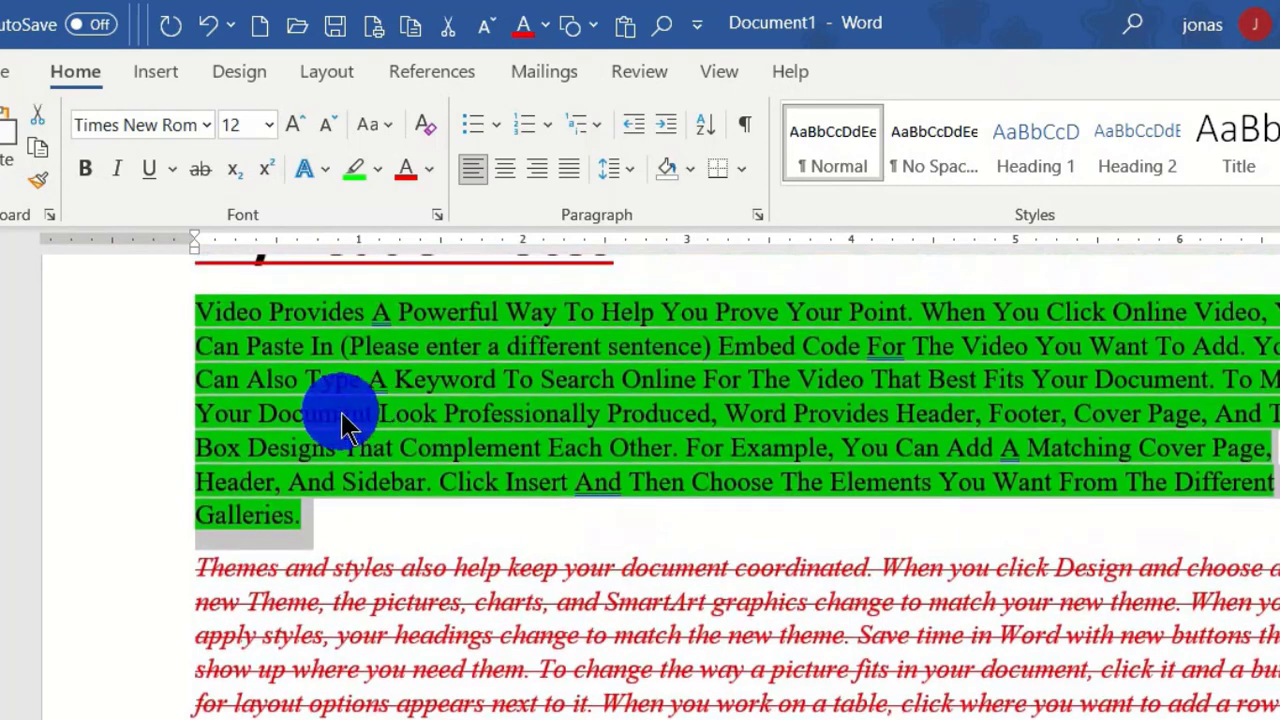
{"action": "left_click", "coordinate": [381, 170]}
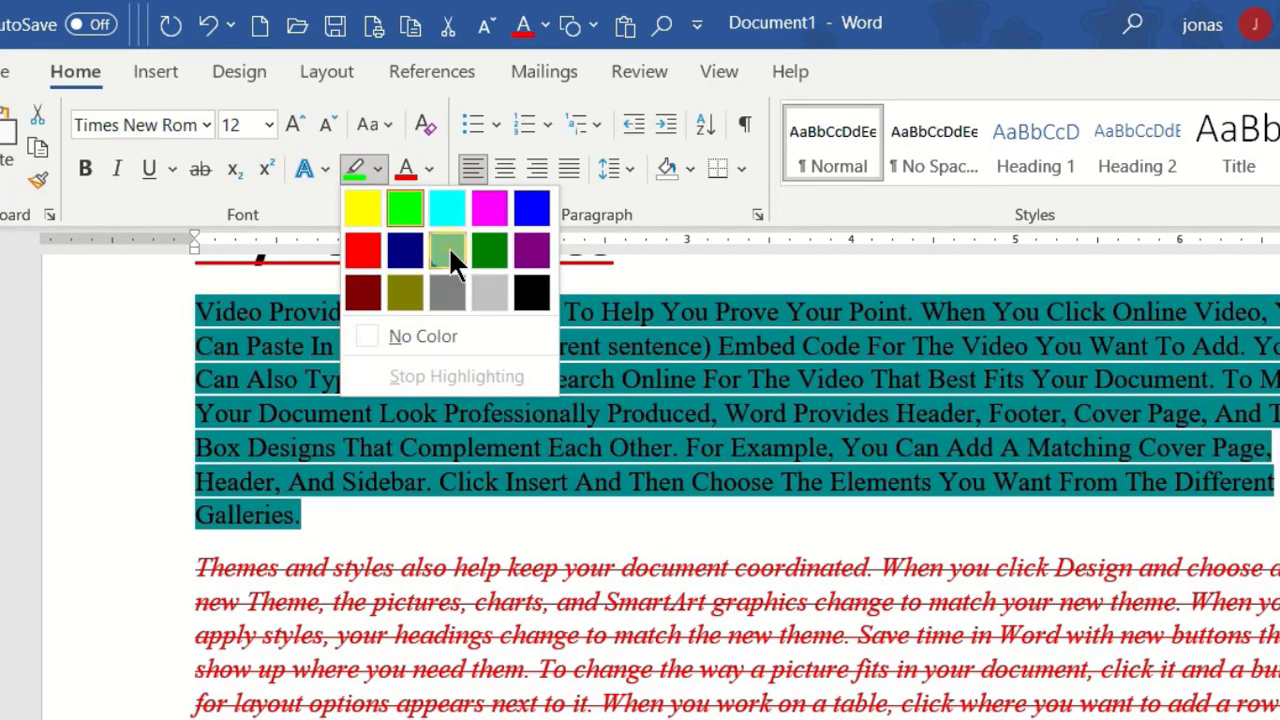
{"action": "left_click", "coordinate": [449, 250]}
{"action": "left_click", "coordinate": [608, 629]}
- Turn on the highlighter in pink and highlight the red paragraph's last line and the "Reading is easier" paragraph
{"action": "scroll", "coordinate": [608, 629], "scroll_direction": "down", "scroll_amount": 3}
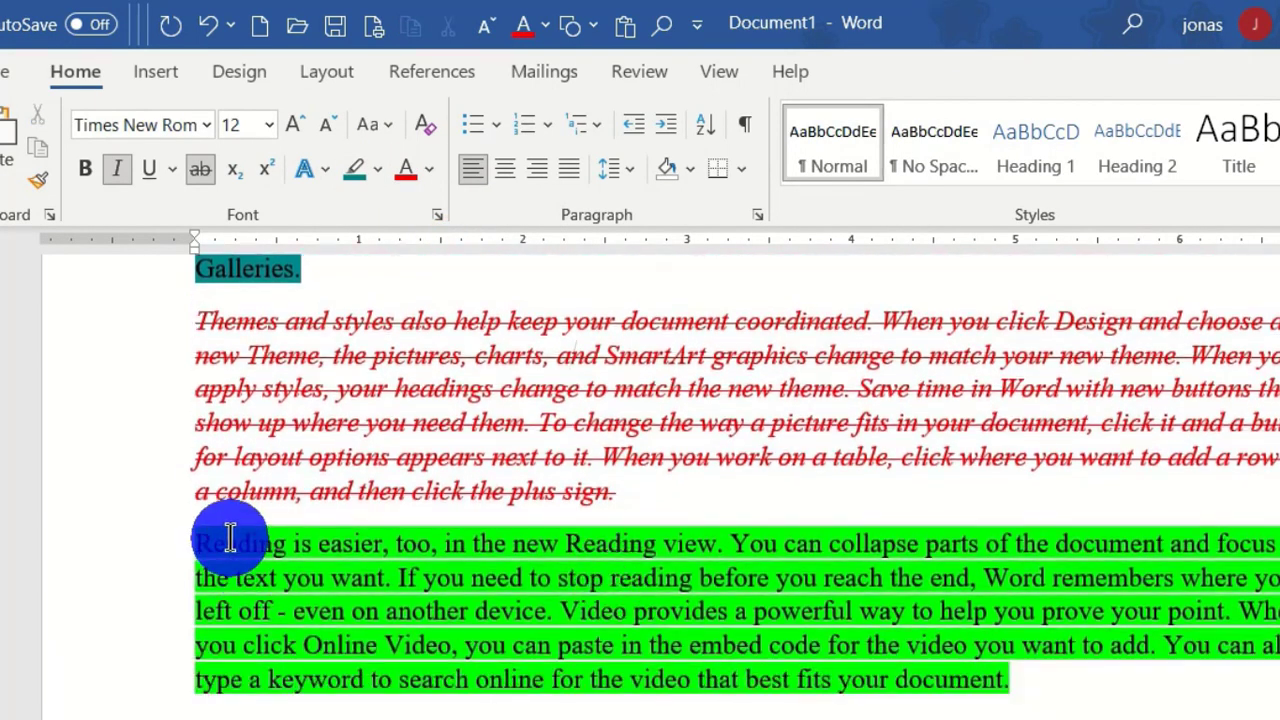
{"action": "left_click", "coordinate": [379, 168]}
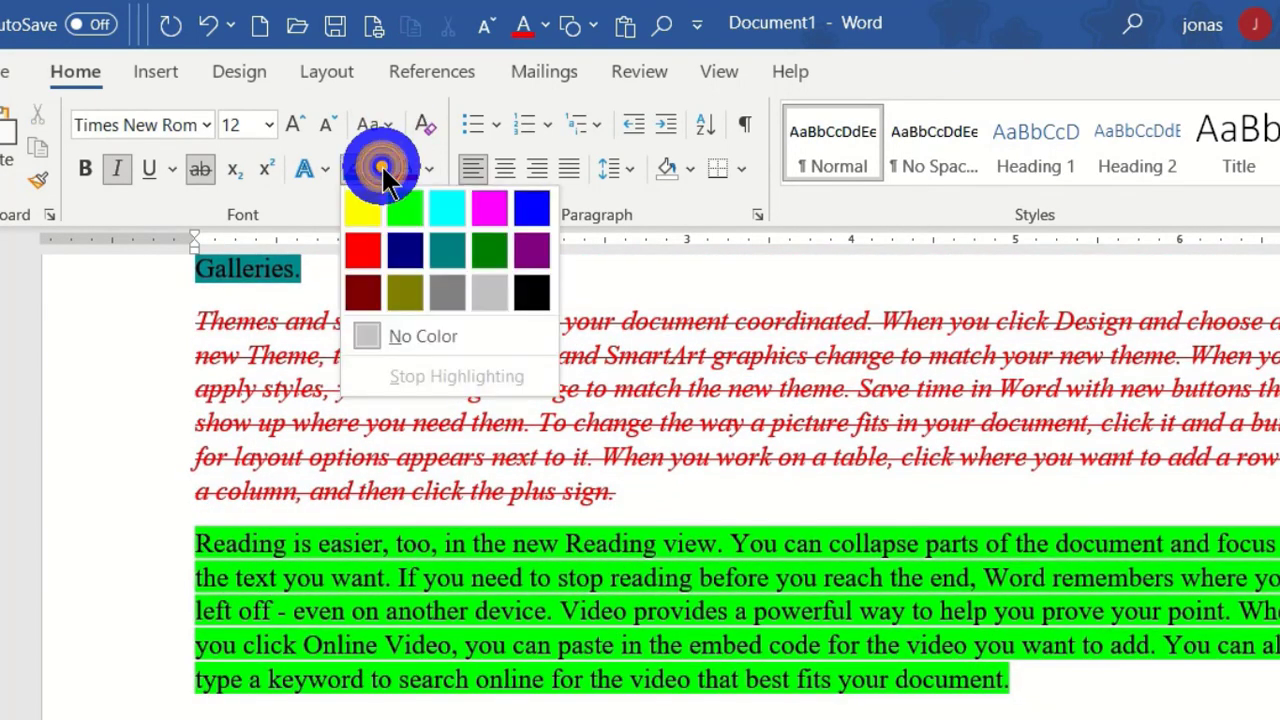
{"action": "left_click", "coordinate": [500, 212]}
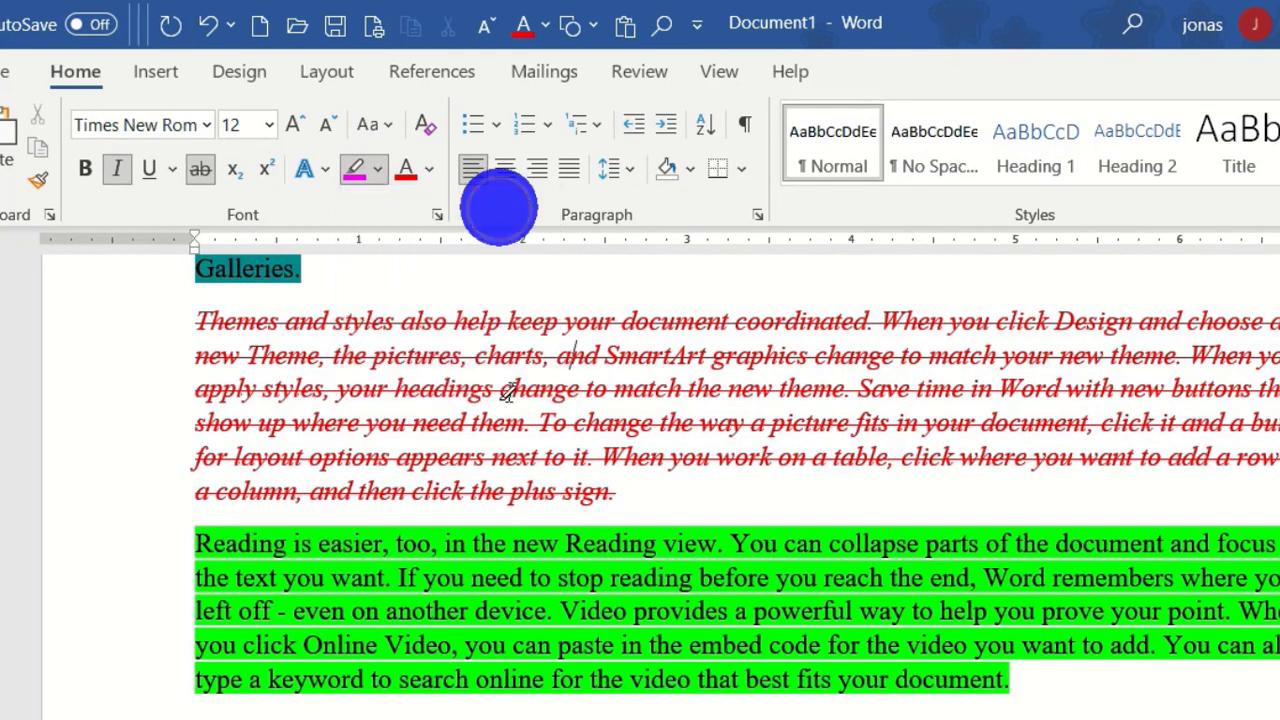
{"action": "left_click", "coordinate": [194, 530]}
{"action": "mouse_move", "coordinate": [194, 524]}
{"action": "left_mouse_down"}
{"action": "mouse_move", "coordinate": [700, 640]}
{"action": "mouse_move", "coordinate": [1065, 684]}
{"action": "left_mouse_up"}
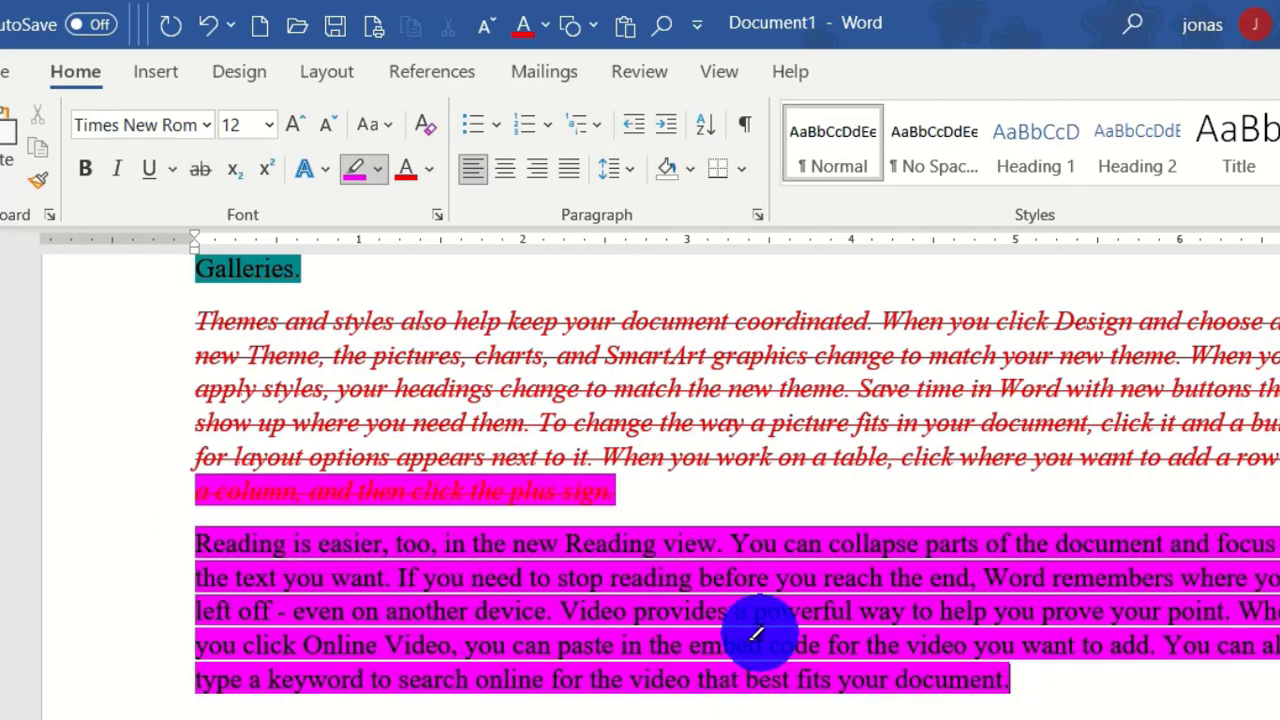
- Switch the highlighter to dark green and re-highlight the red paragraph's last line and the "Reading is easier" paragraph
{"action": "left_click", "coordinate": [378, 168]}
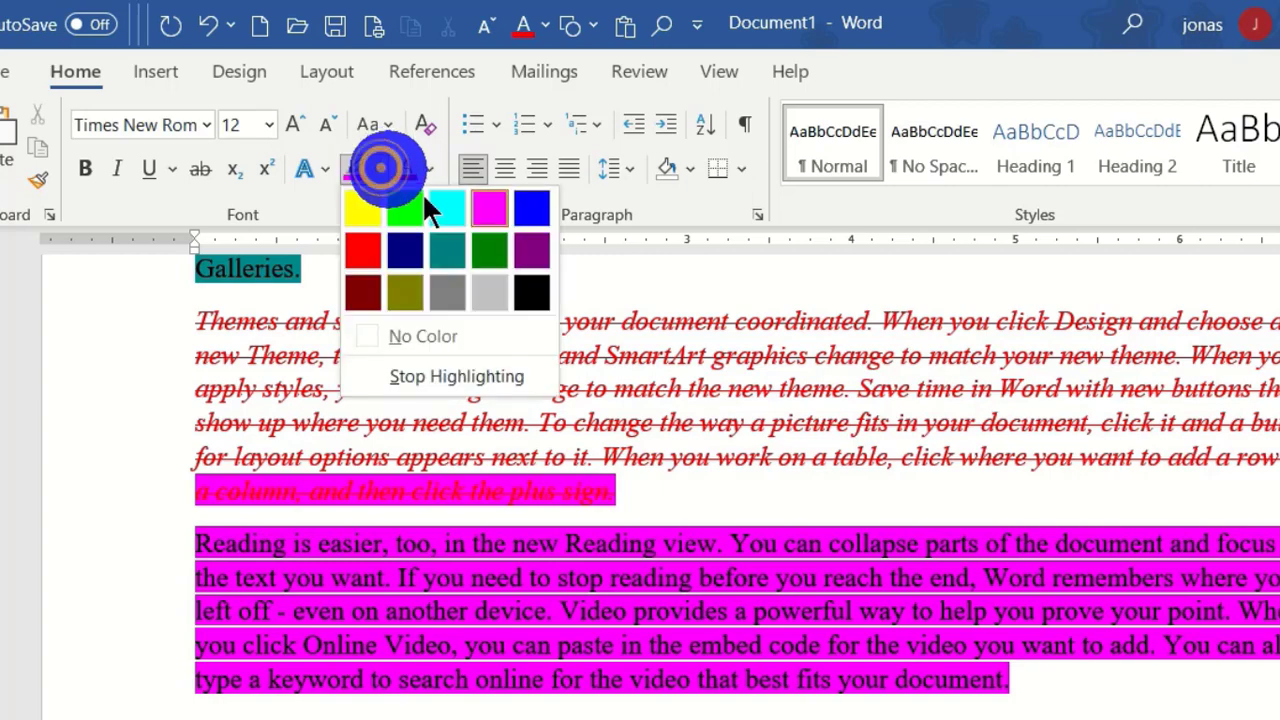
{"action": "left_click", "coordinate": [494, 247]}
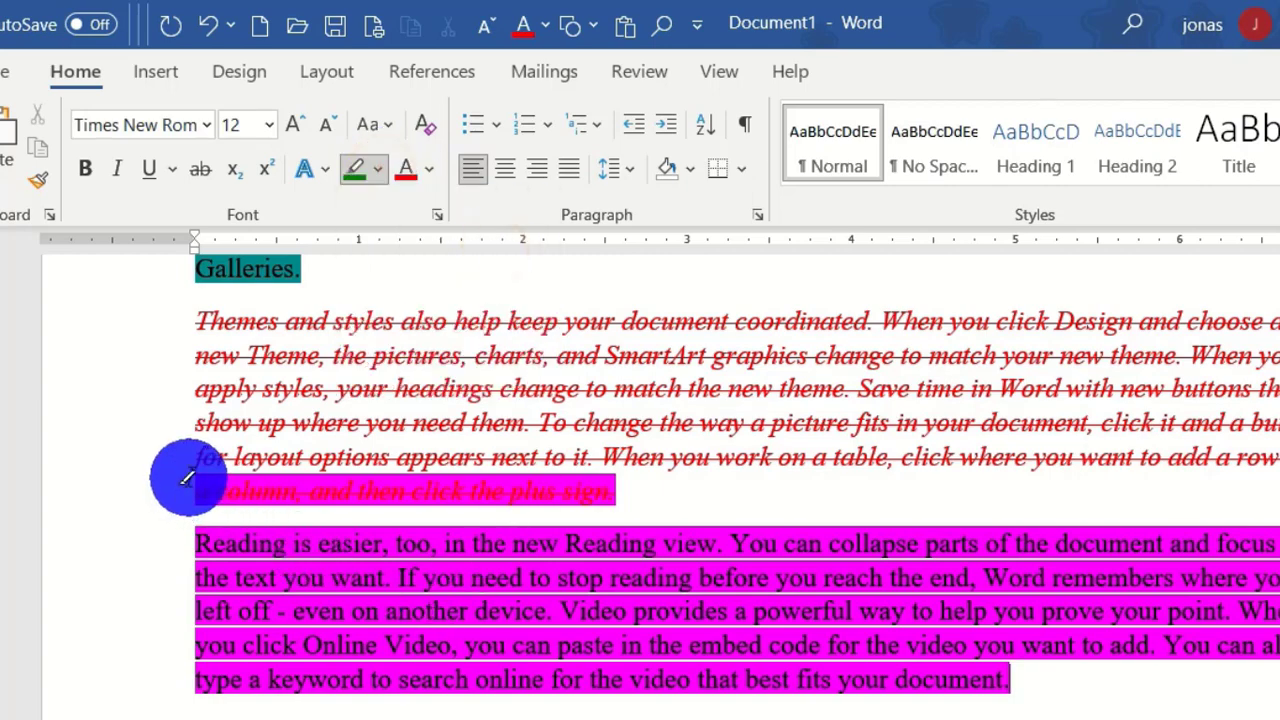
{"action": "left_click_drag", "start_coordinate": [280, 548], "coordinate": [1100, 680]}
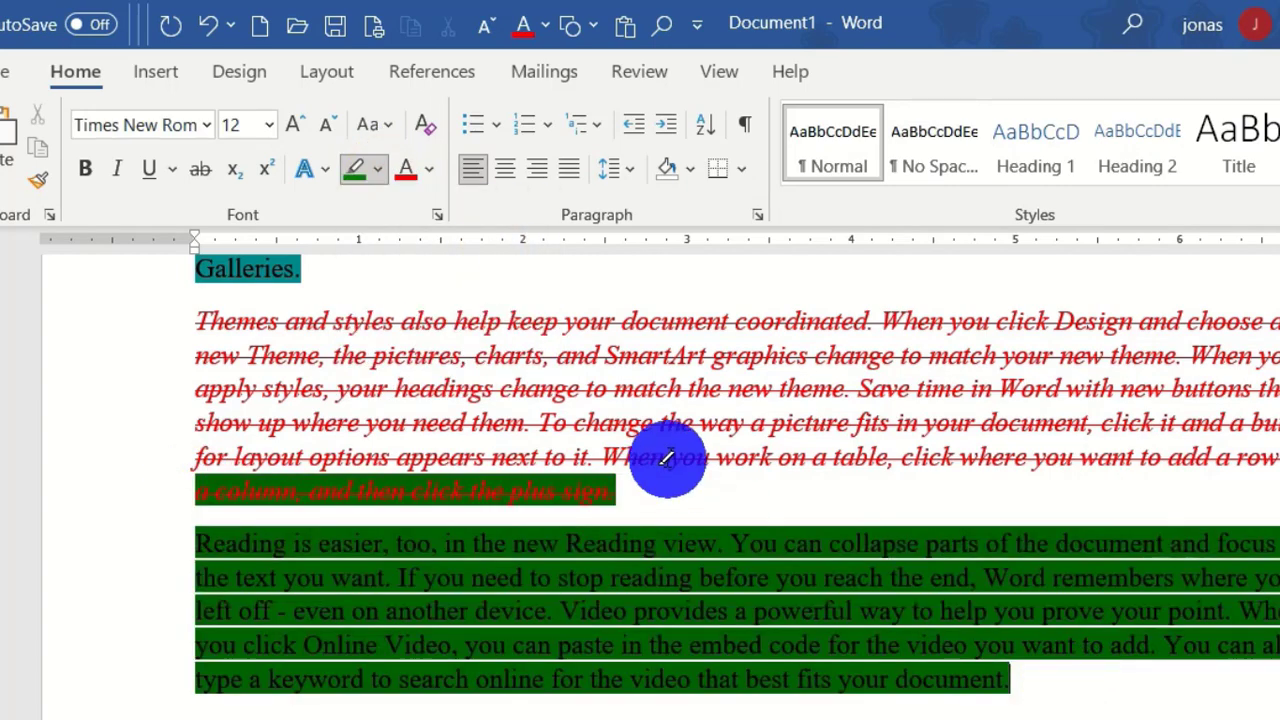
{"action": "scroll", "coordinate": [655, 541], "scroll_direction": "up", "scroll_amount": 3}
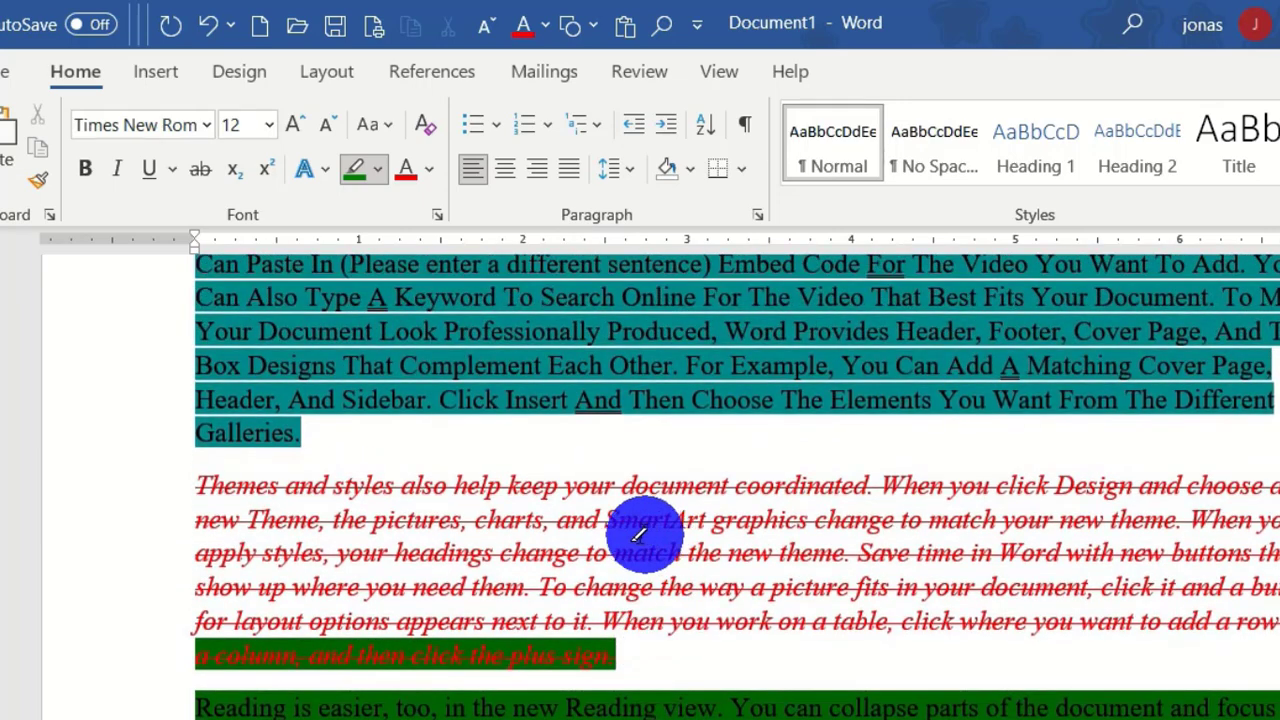
- Turn off the highlighter and change the font color of the "My header notes" heading to gold
{"action": "scroll", "coordinate": [494, 517], "scroll_direction": "up", "scroll_amount": 5}
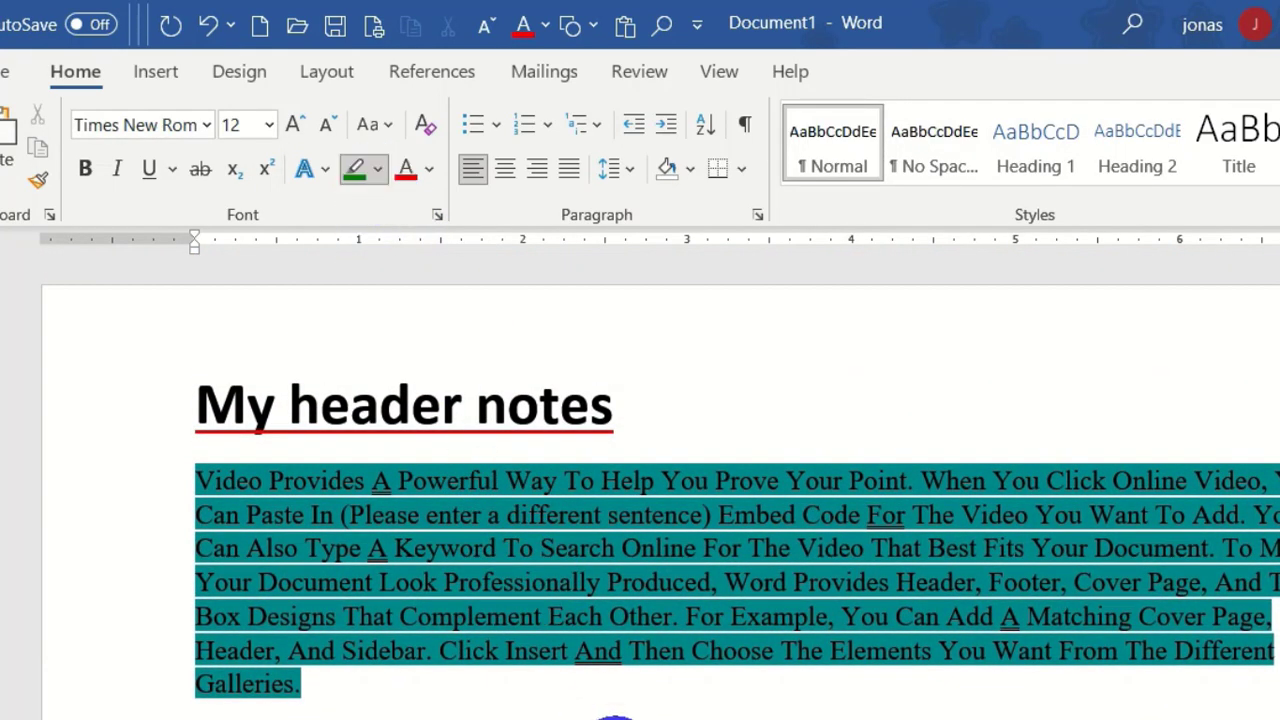
{"action": "key", "text": "Escape"}
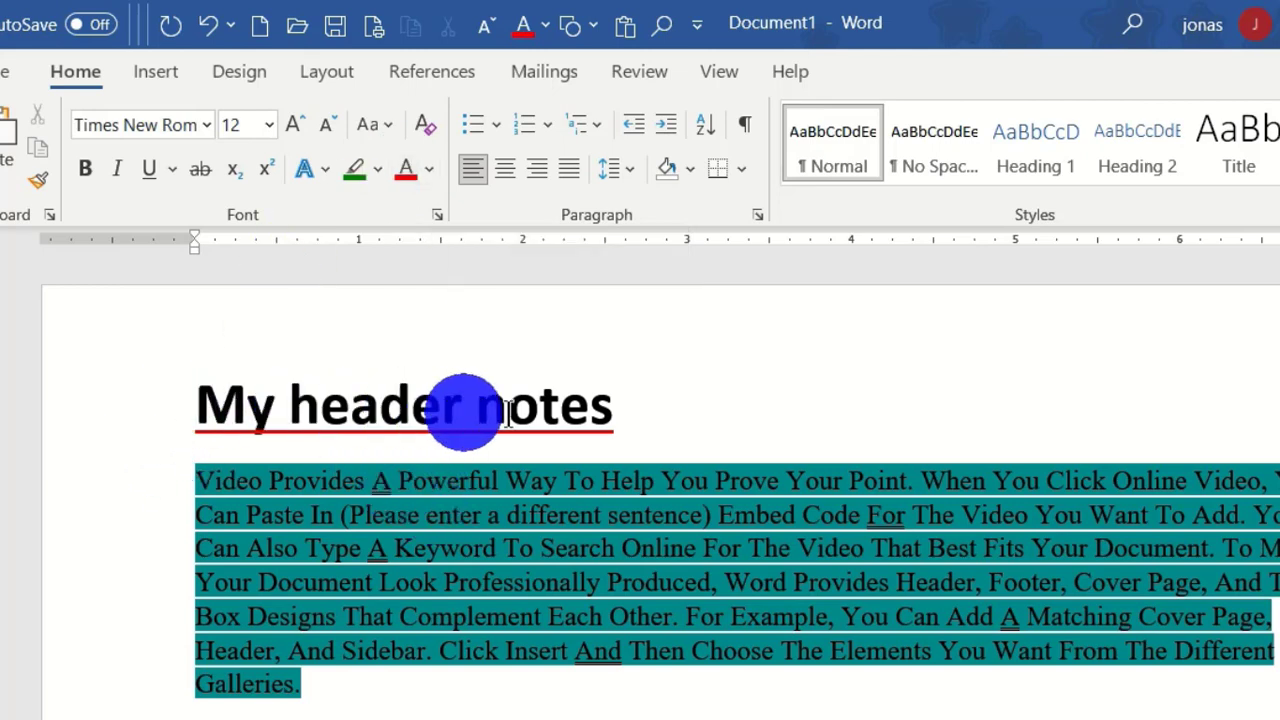
{"action": "left_click", "coordinate": [100, 406]}
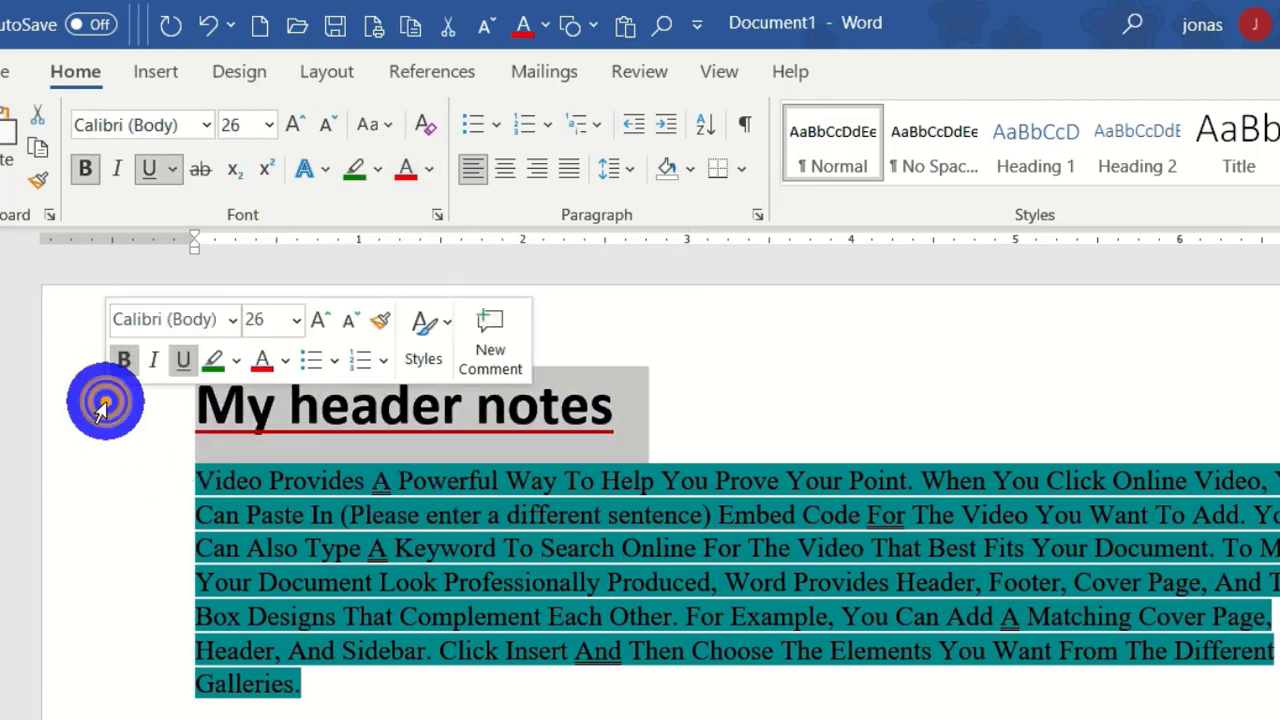
{"action": "left_click", "coordinate": [429, 166]}
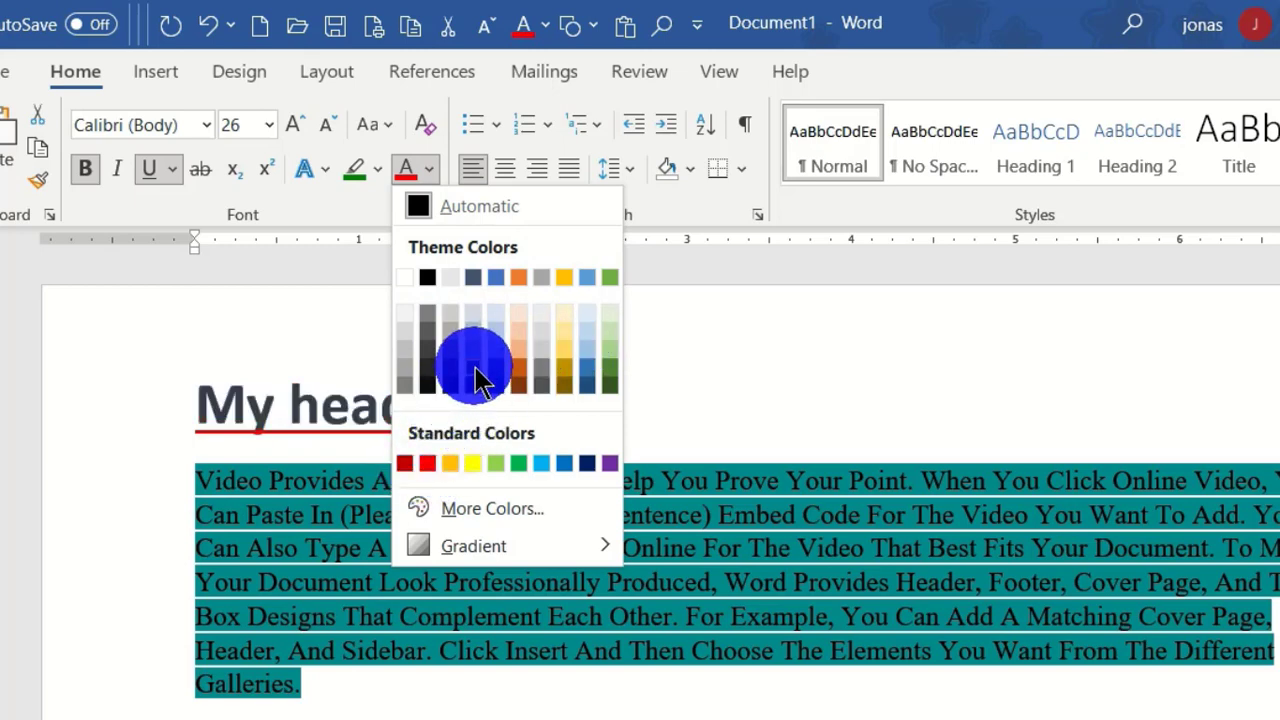
{"action": "left_click", "coordinate": [567, 283]}
- Change the font color of the "My header notes" heading to standard red
{"action": "left_click", "coordinate": [143, 410]}
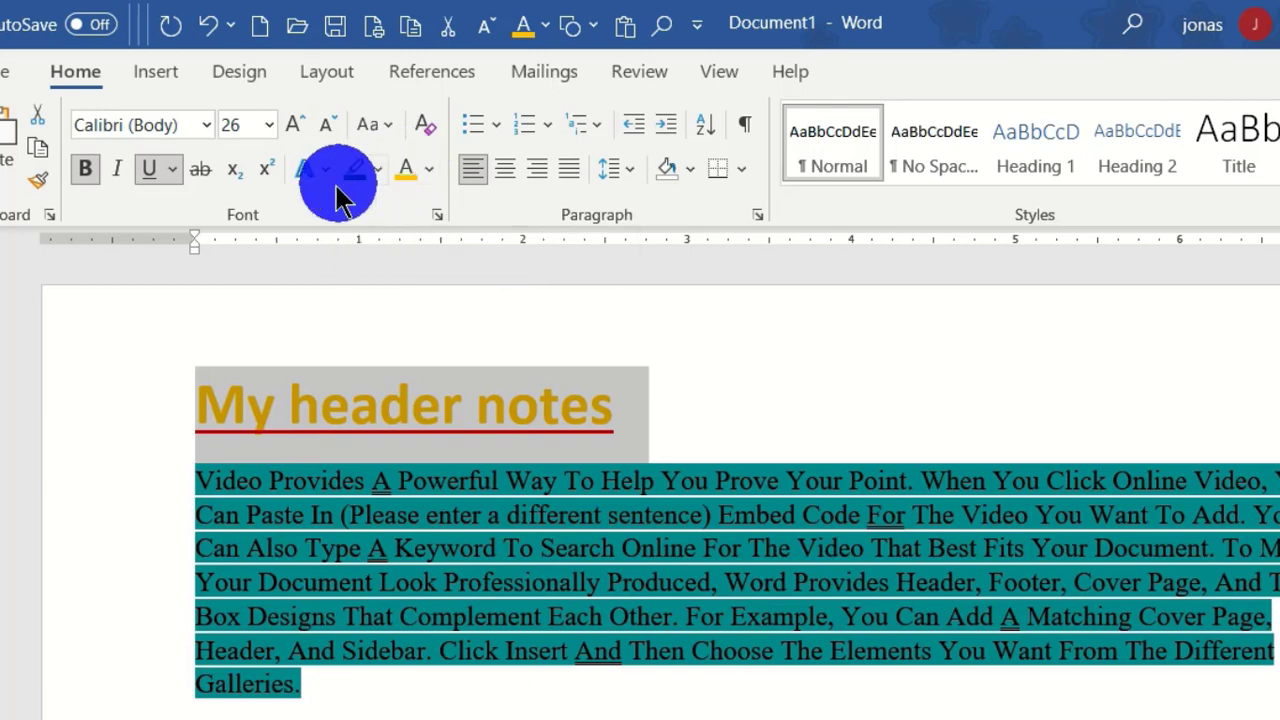
{"action": "left_click", "coordinate": [430, 170]}
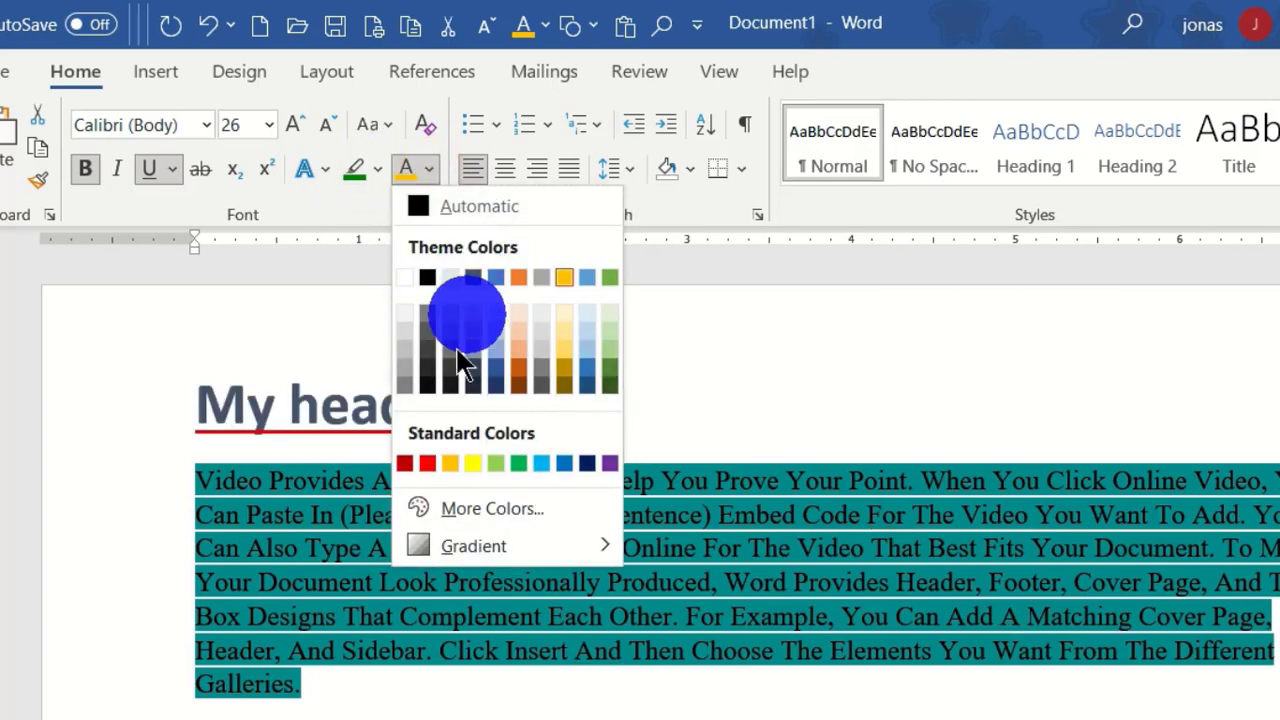
{"action": "left_click", "coordinate": [427, 463]}
- Change the font color of the whole "Themes and styles" paragraph to black and deselect it
{"action": "scroll", "coordinate": [391, 563], "scroll_direction": "down", "scroll_amount": 6}
{"action": "scroll", "coordinate": [391, 517], "scroll_direction": "up", "scroll_amount": 3}
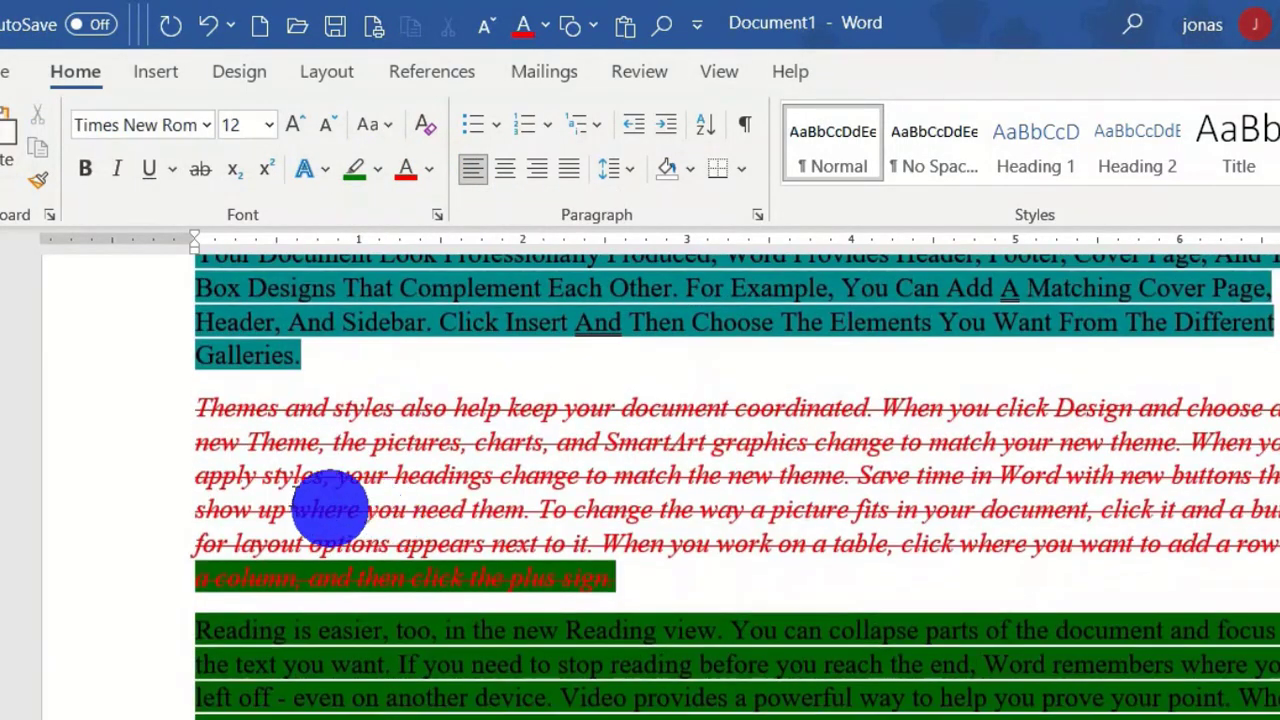
{"action": "left_click_drag", "start_coordinate": [166, 418], "coordinate": [663, 580]}
{"action": "left_click", "coordinate": [429, 172]}
{"action": "left_click", "coordinate": [429, 278]}
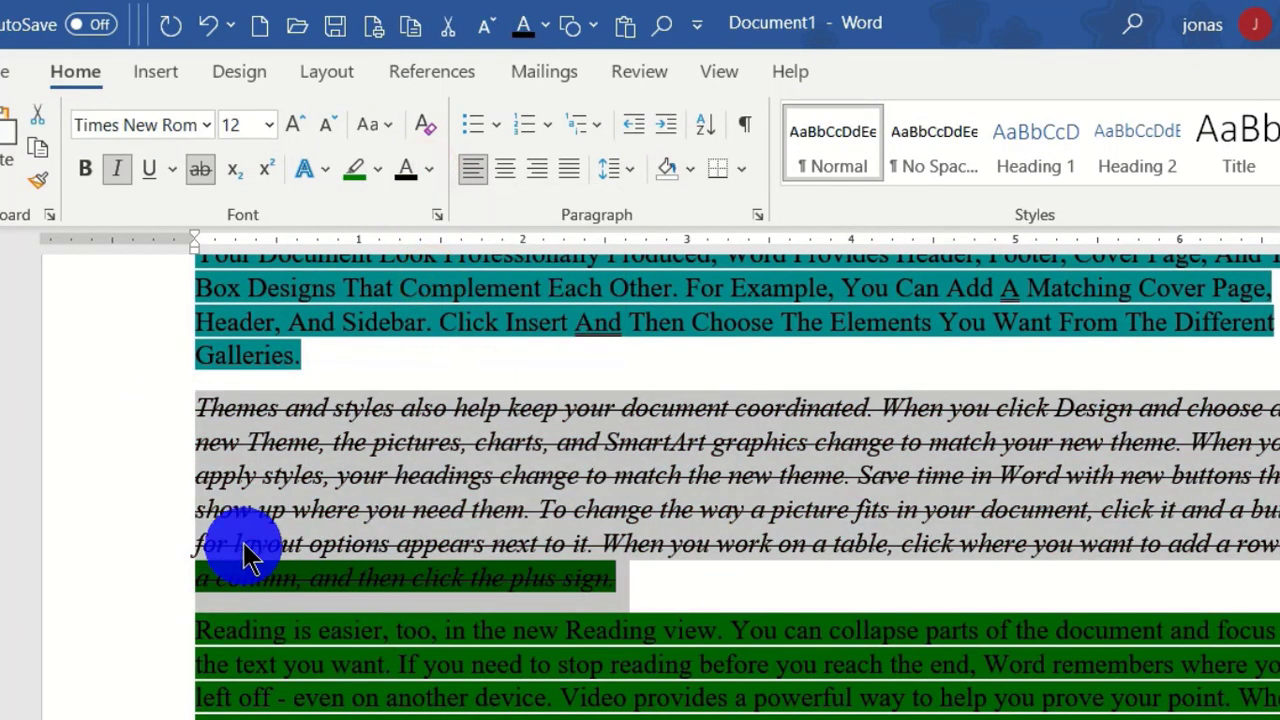
{"action": "left_click", "coordinate": [242, 541]}
- Open the Font dialog, examine its basic and advanced character settings, and close it without changes
{"action": "scroll", "coordinate": [600, 540], "scroll_direction": "up", "scroll_amount": 3}
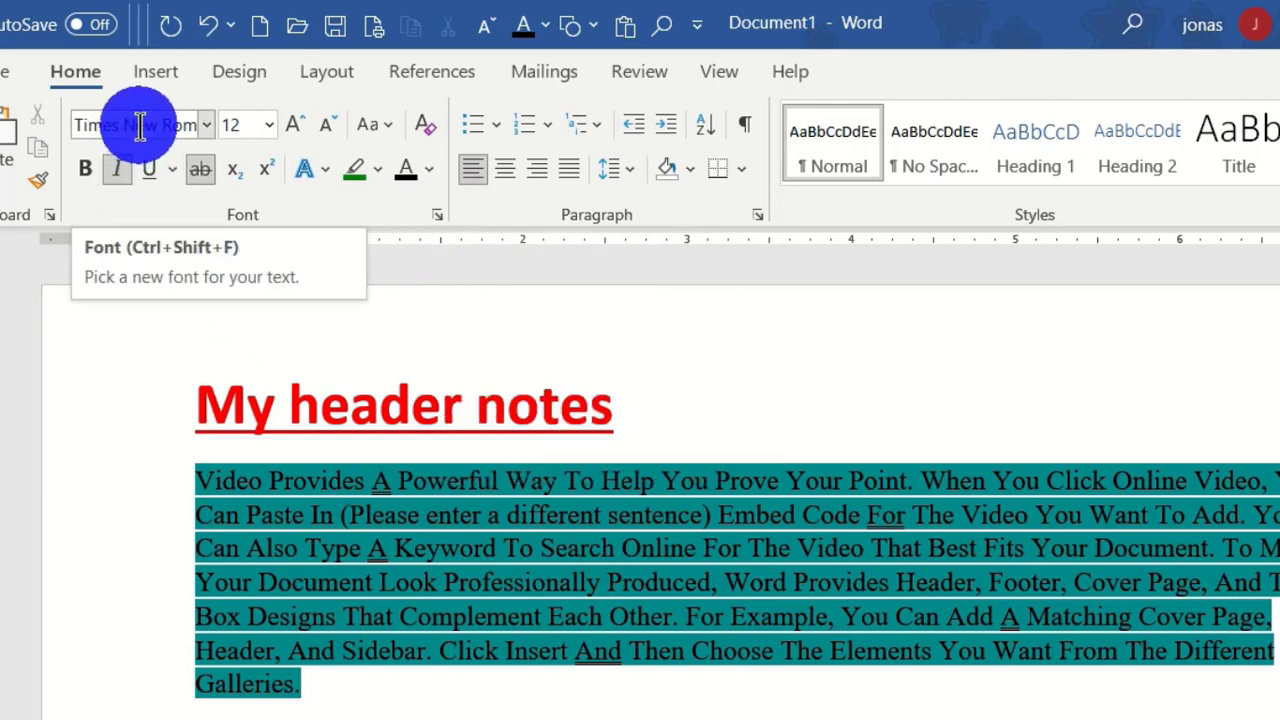
{"action": "key", "text": "ctrl+d"}
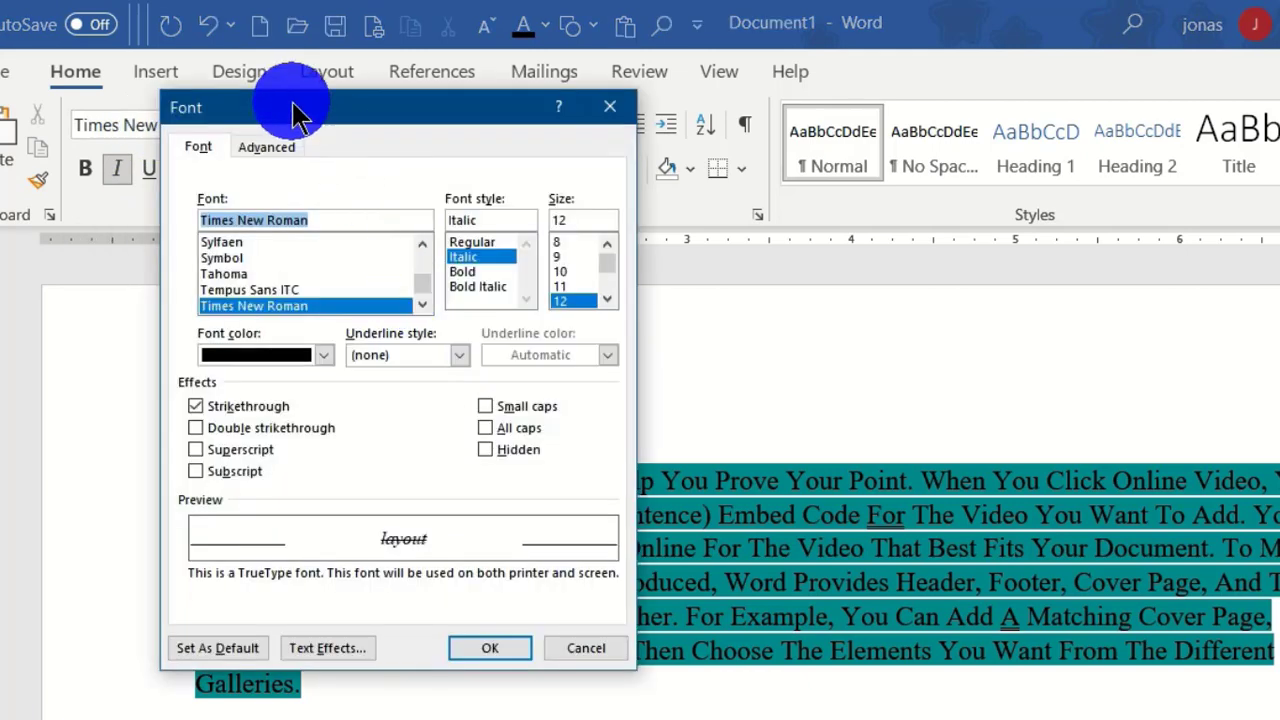
{"action": "left_click_drag", "start_coordinate": [298, 115], "coordinate": [490, 157]}
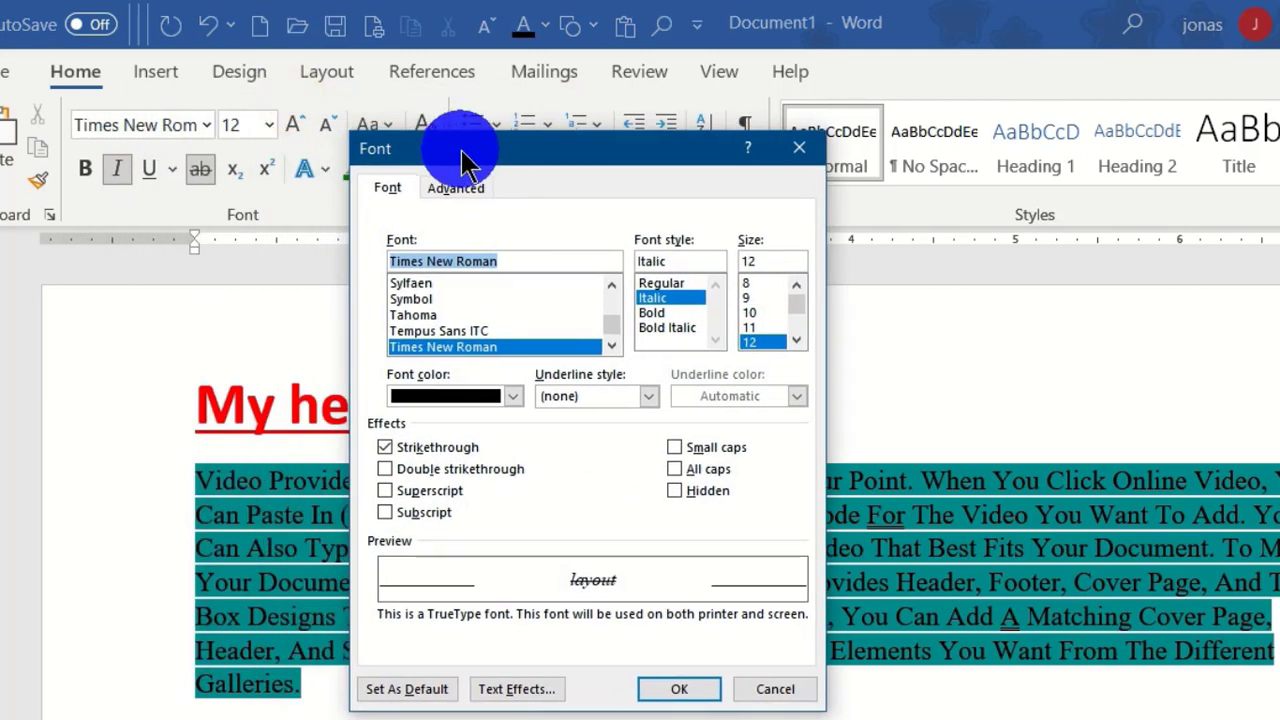
{"action": "left_click", "coordinate": [797, 148]}
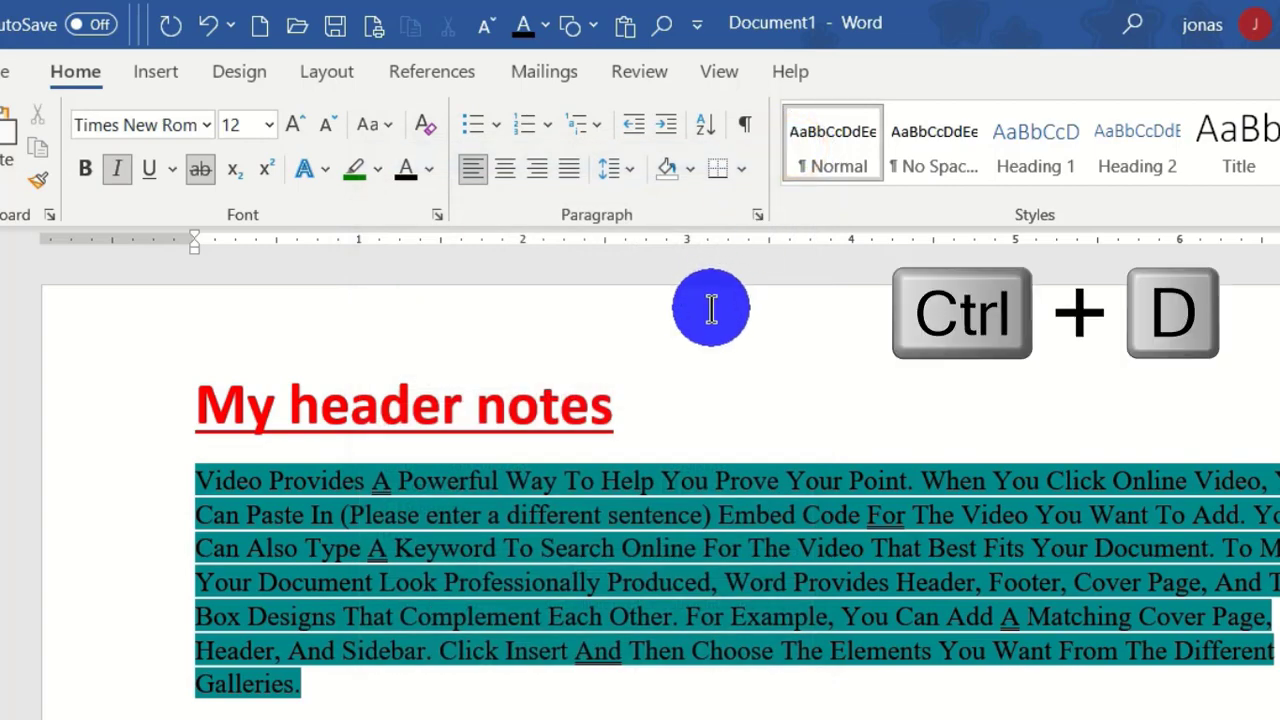
{"action": "key", "text": "ctrl+d"}
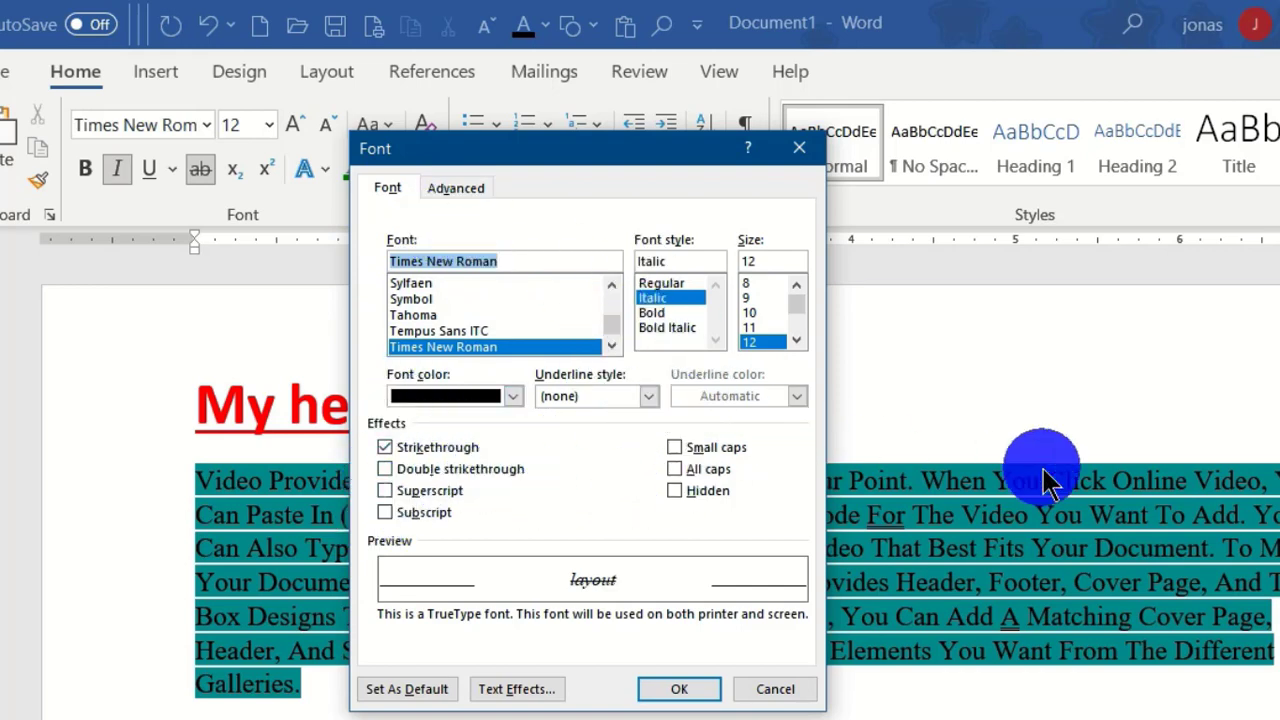
{"action": "left_click", "coordinate": [453, 189]}
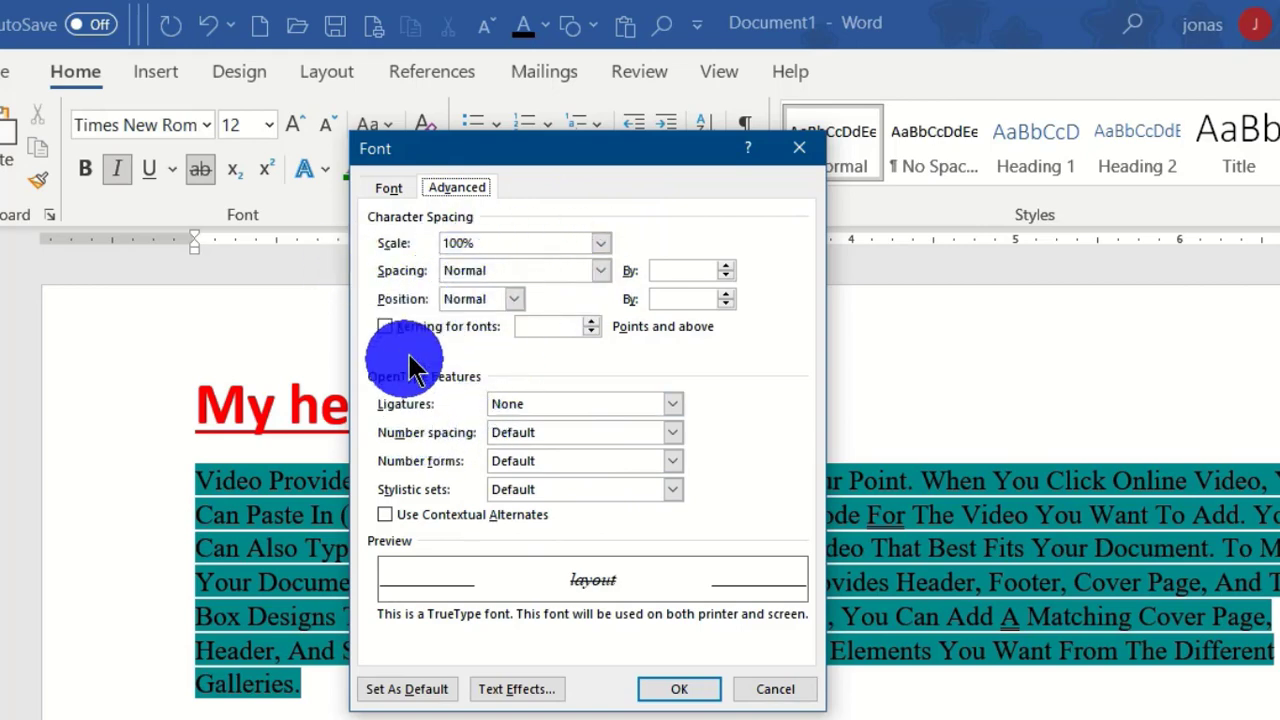
{"action": "left_click", "coordinate": [436, 190]}
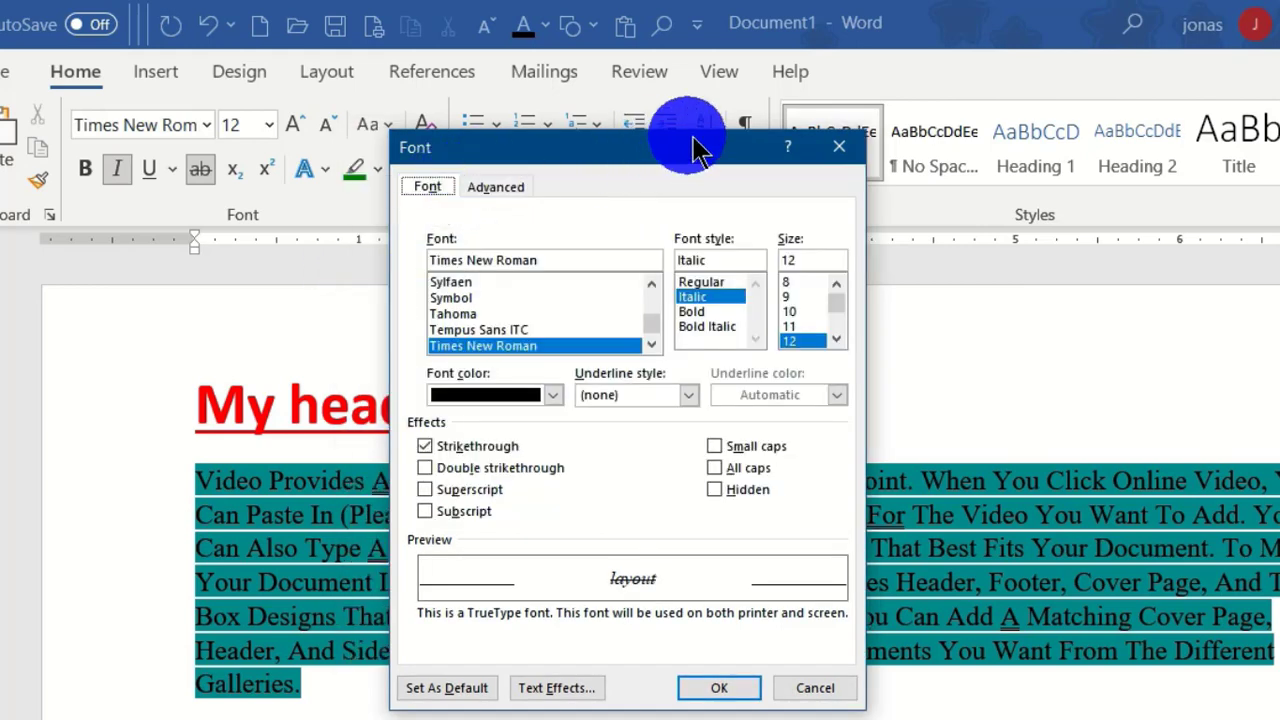
{"action": "left_click", "coordinate": [841, 148]}
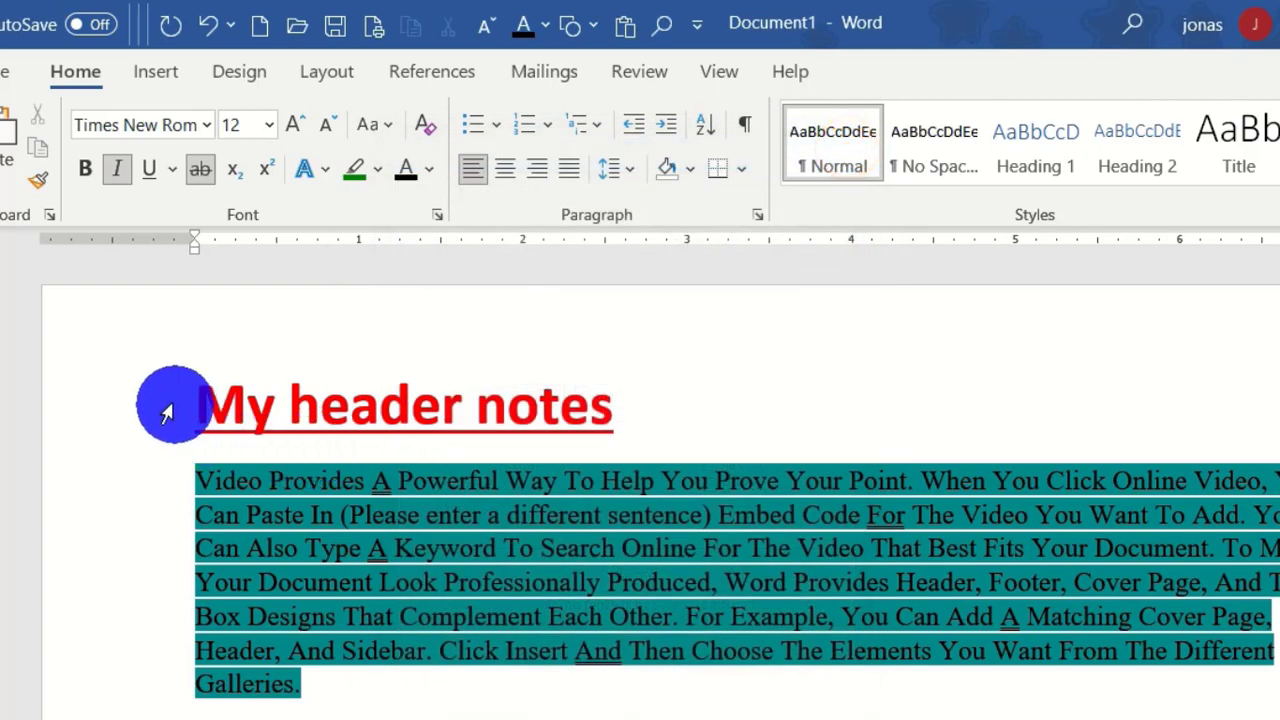
- In the Font dialog for the "My header notes" heading, set the font color to standard golden orange and the underline color to black
{"action": "left_click", "coordinate": [166, 409]}
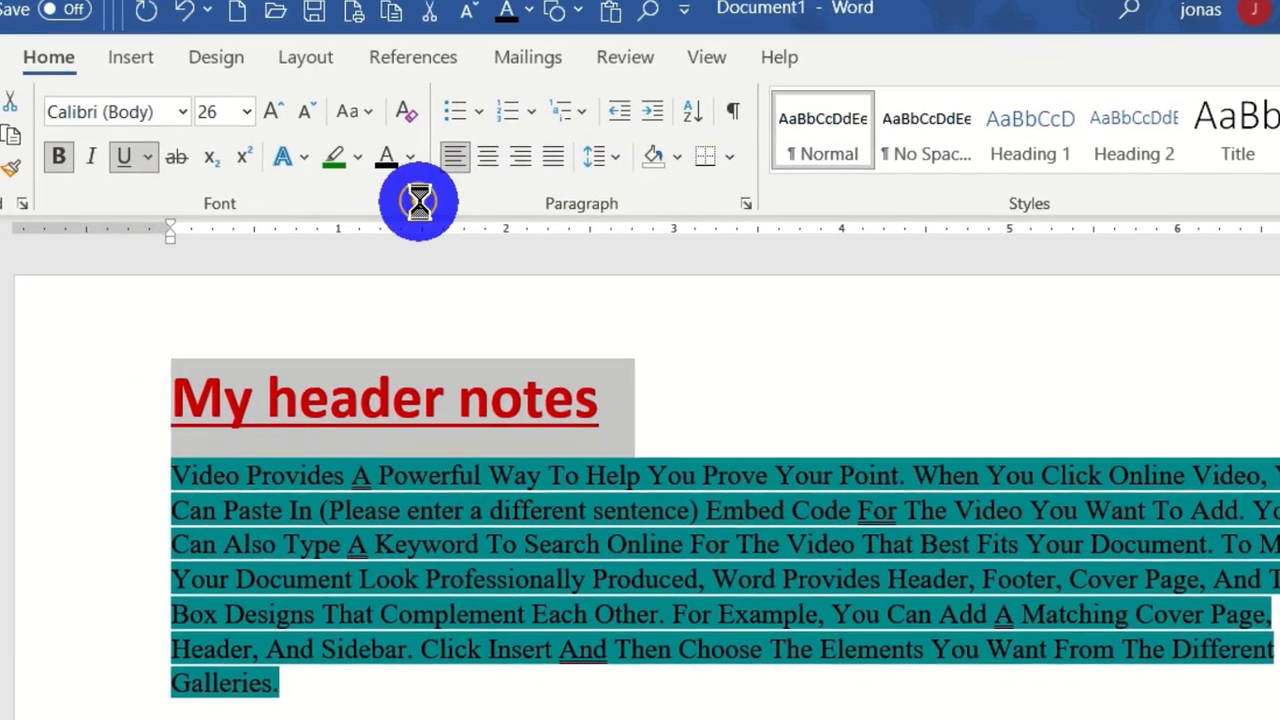
{"action": "left_click", "coordinate": [437, 216]}
{"action": "left_click", "coordinate": [437, 344]}
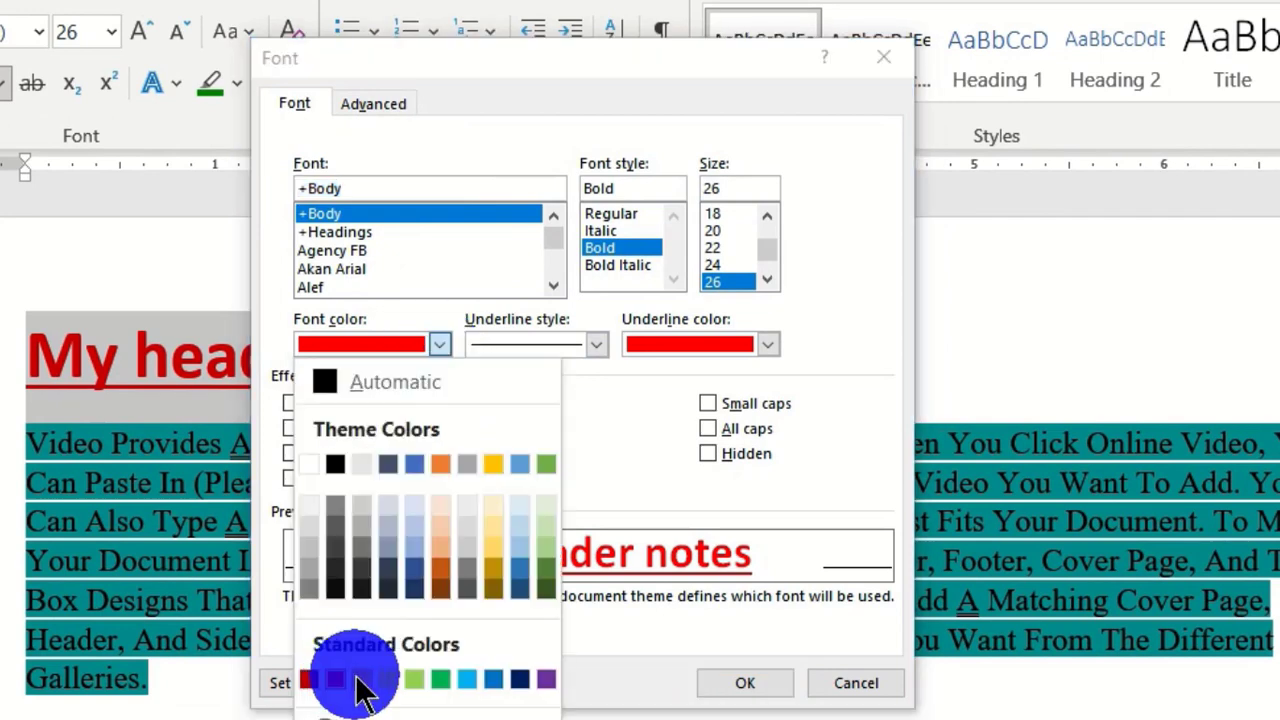
{"action": "left_click", "coordinate": [357, 678]}
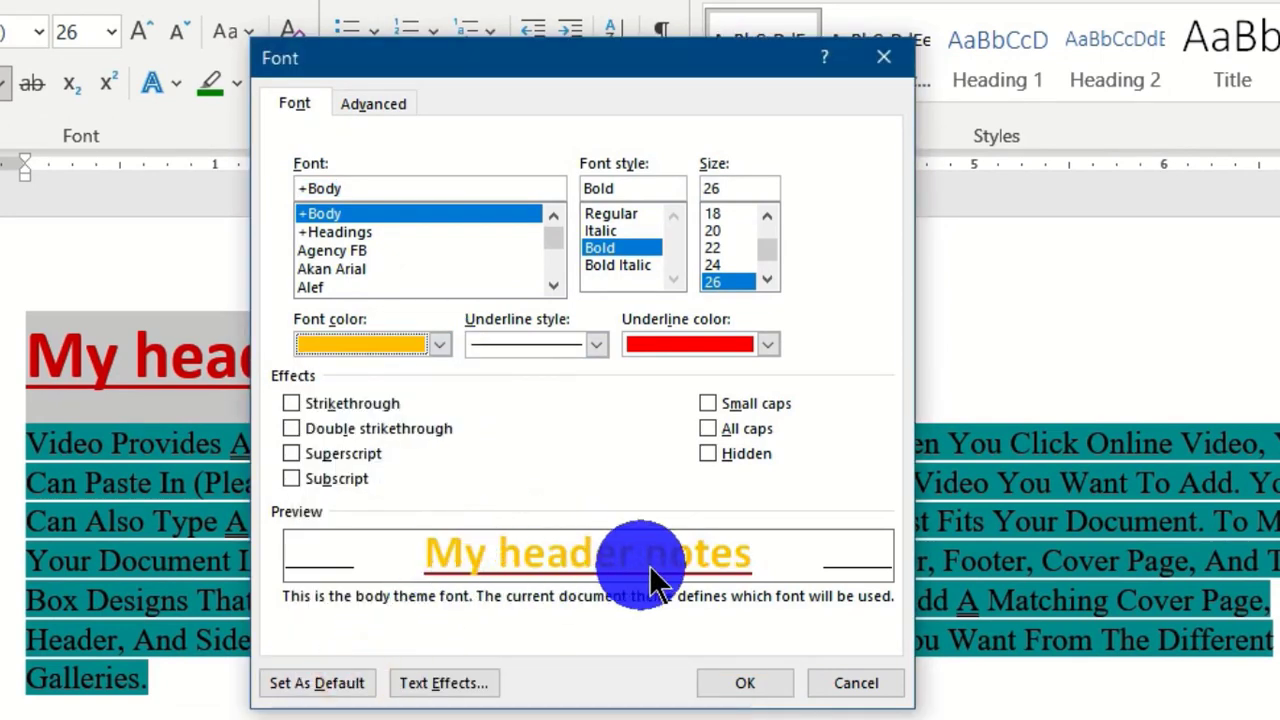
{"action": "left_click", "coordinate": [766, 344]}
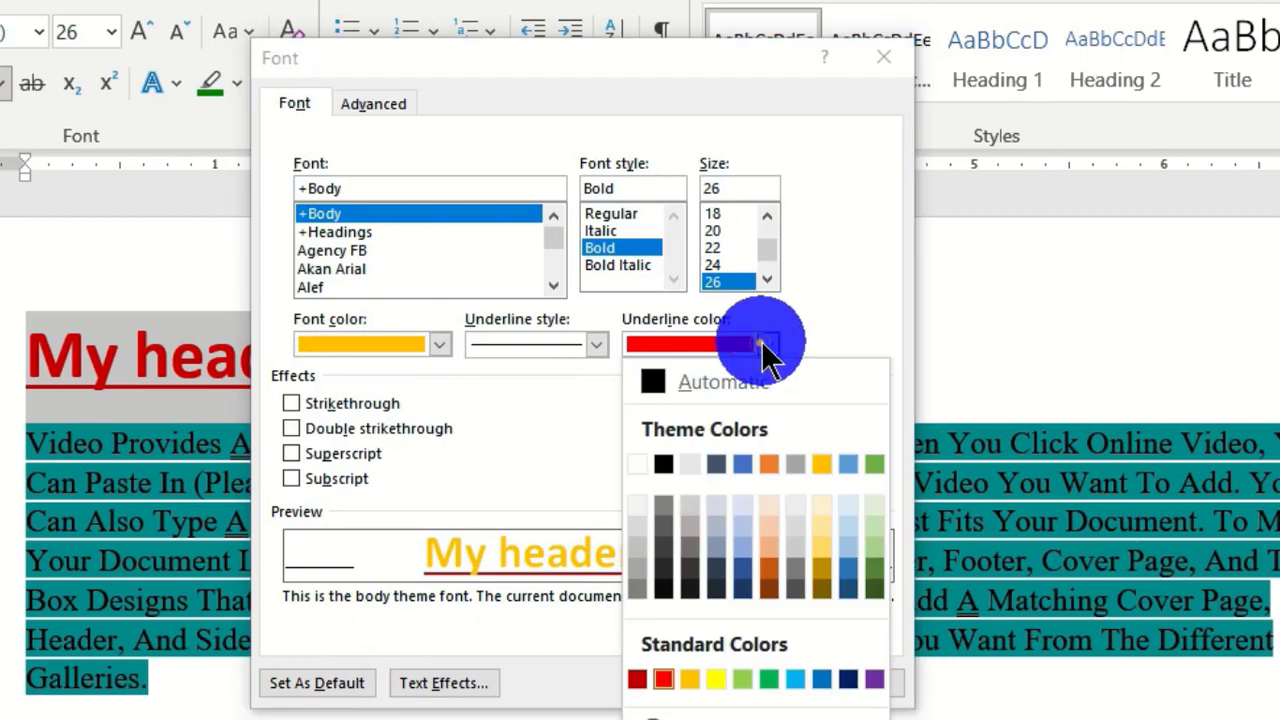
{"action": "left_click", "coordinate": [646, 381]}
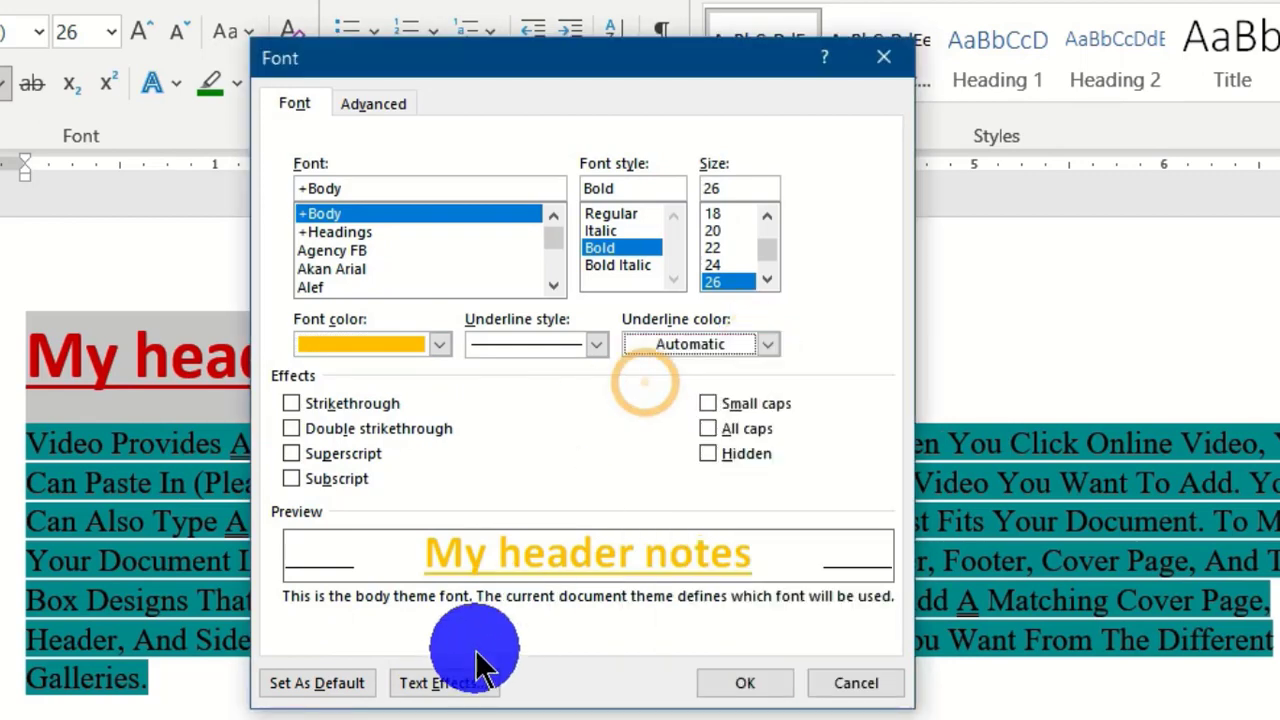
{"action": "left_click", "coordinate": [769, 346]}
{"action": "left_click", "coordinate": [663, 463]}
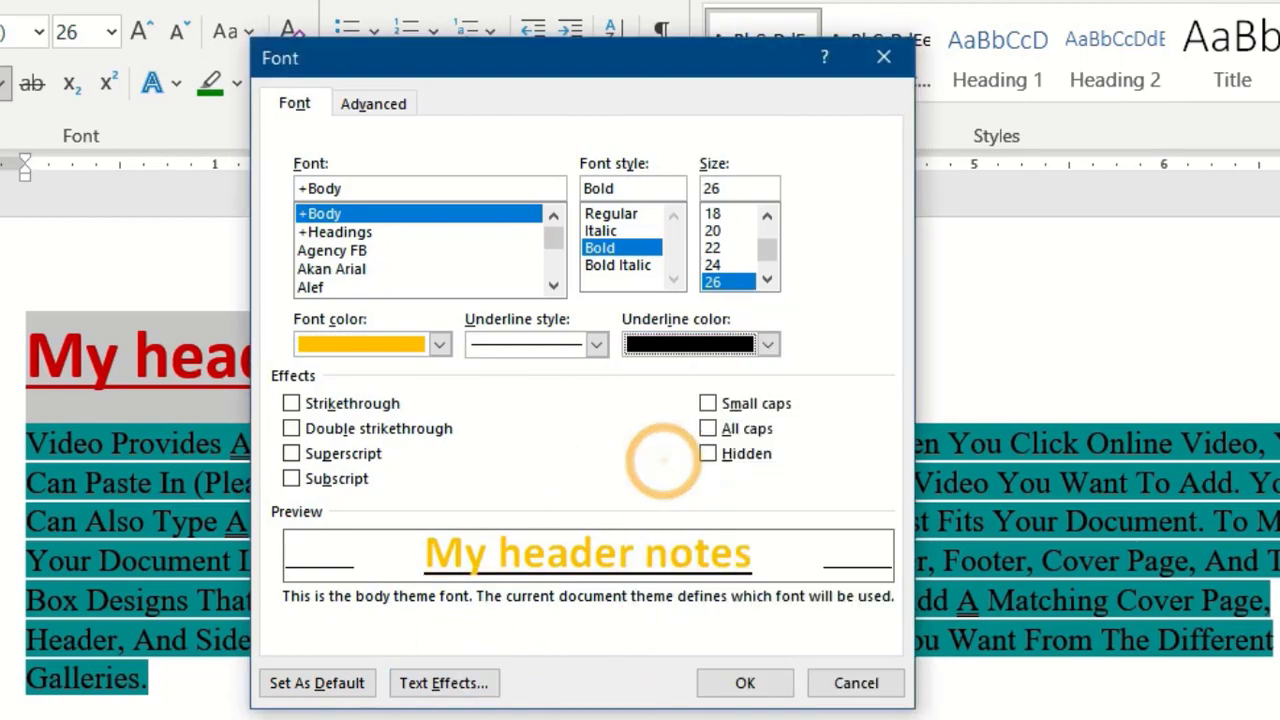
- Set the heading's font to Agency FB, Bold Italic, size 48, with the All caps effect
{"action": "left_click", "coordinate": [600, 264]}
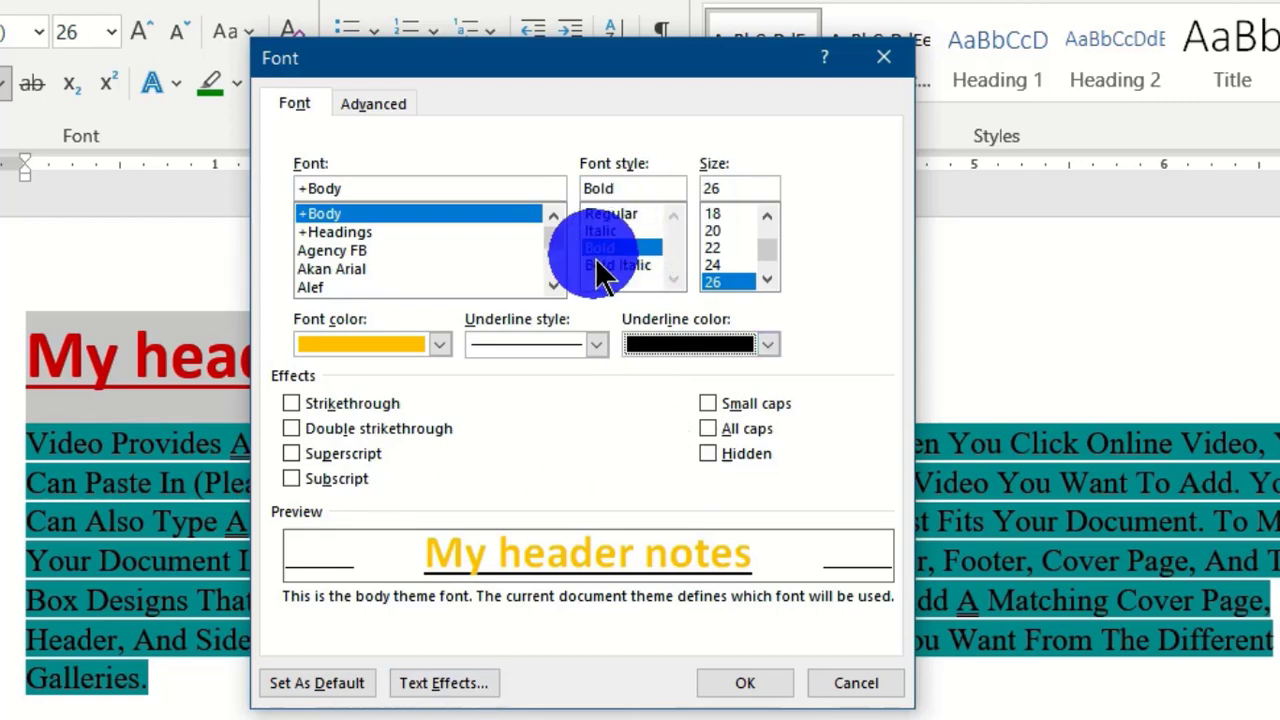
{"action": "left_click", "coordinate": [766, 257]}
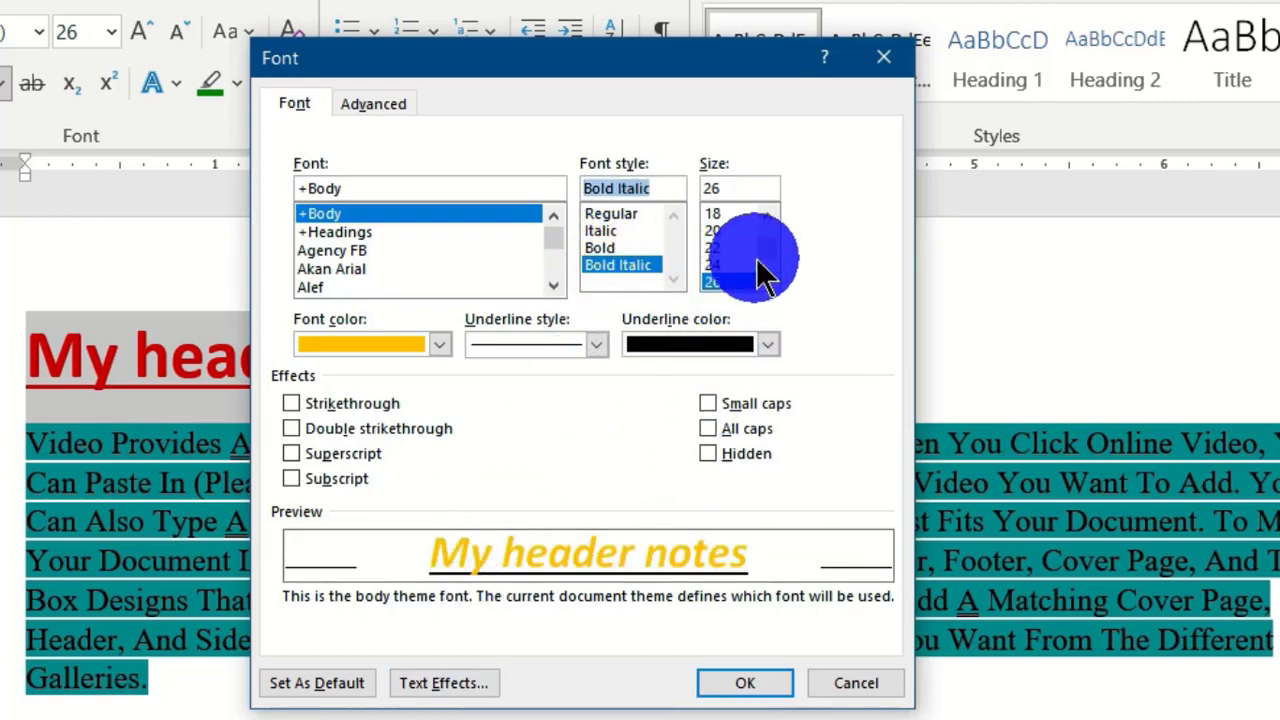
{"action": "left_click", "coordinate": [718, 279]}
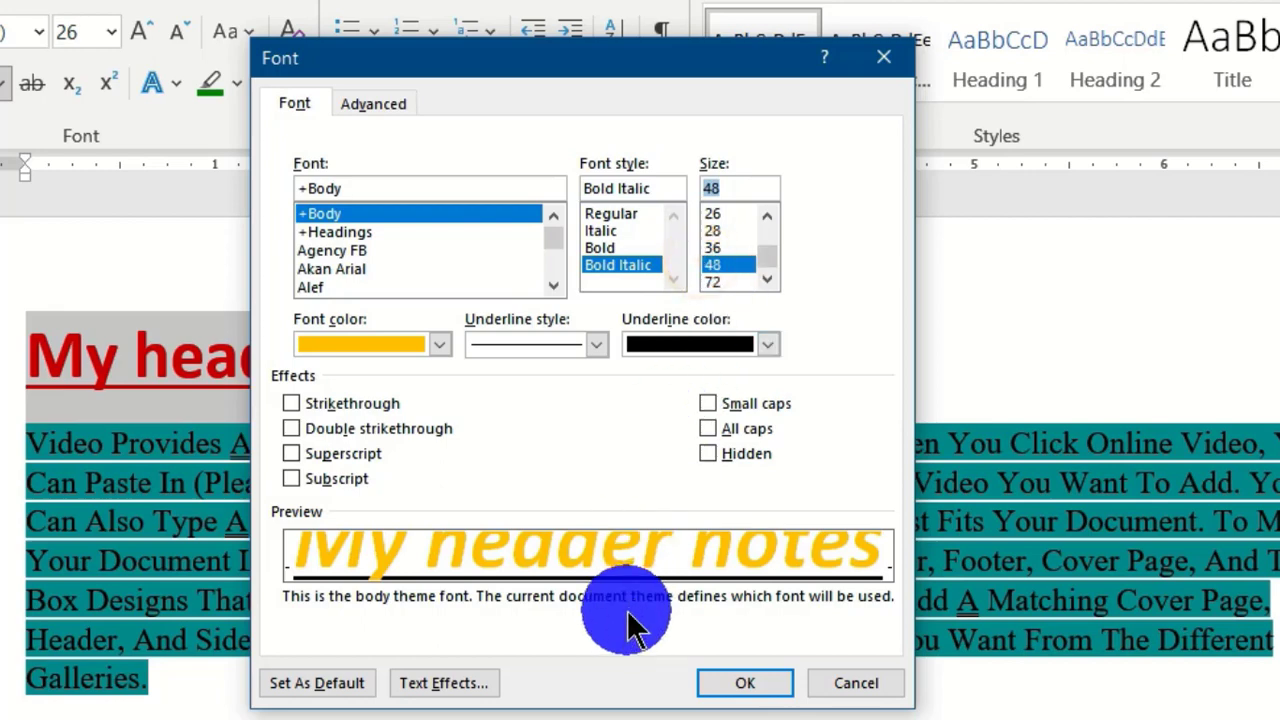
{"action": "left_click", "coordinate": [323, 252]}
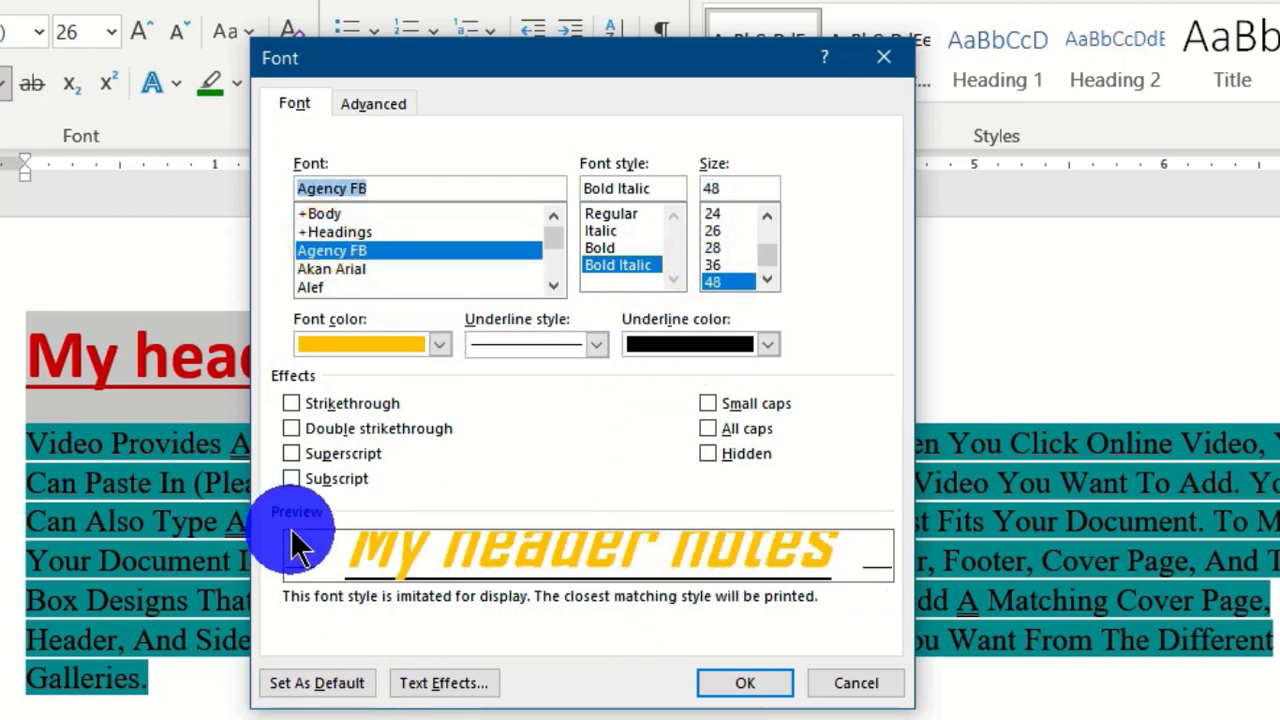
{"action": "left_click", "coordinate": [714, 432]}
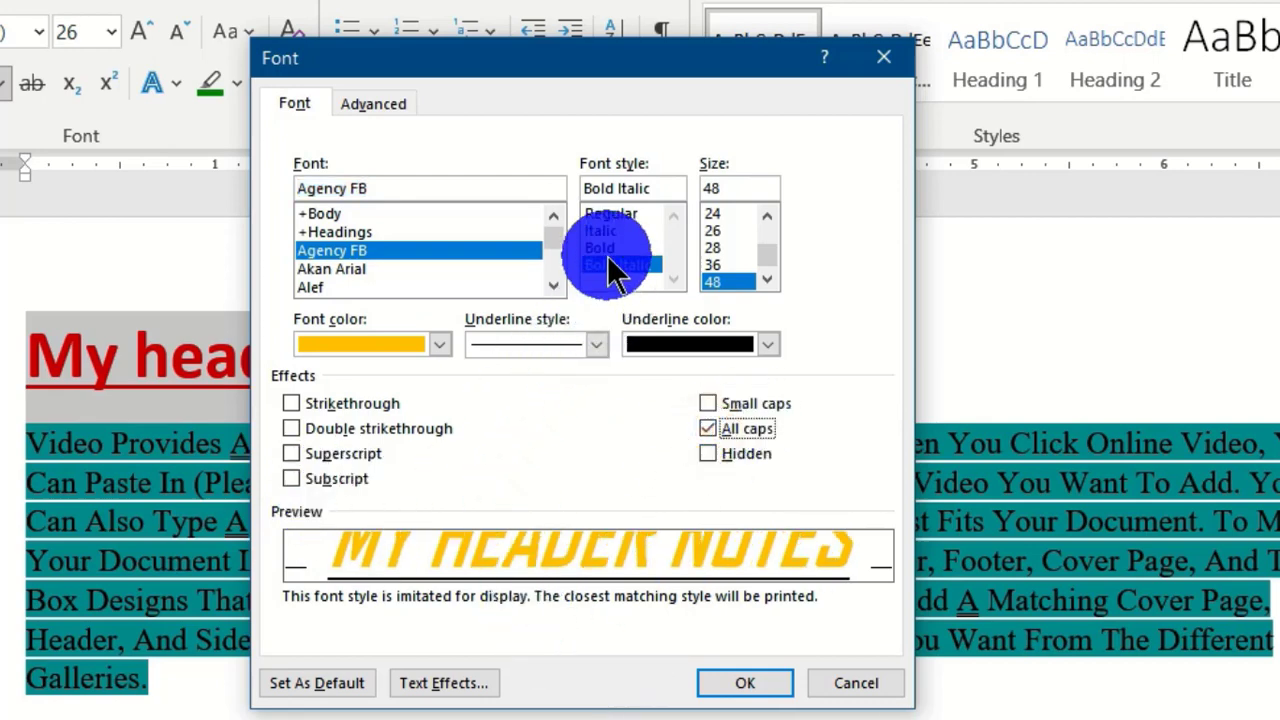
- Try character scales of 200% and 90% for the heading, settle on 150%, and apply the font settings
{"action": "left_click", "coordinate": [374, 110]}
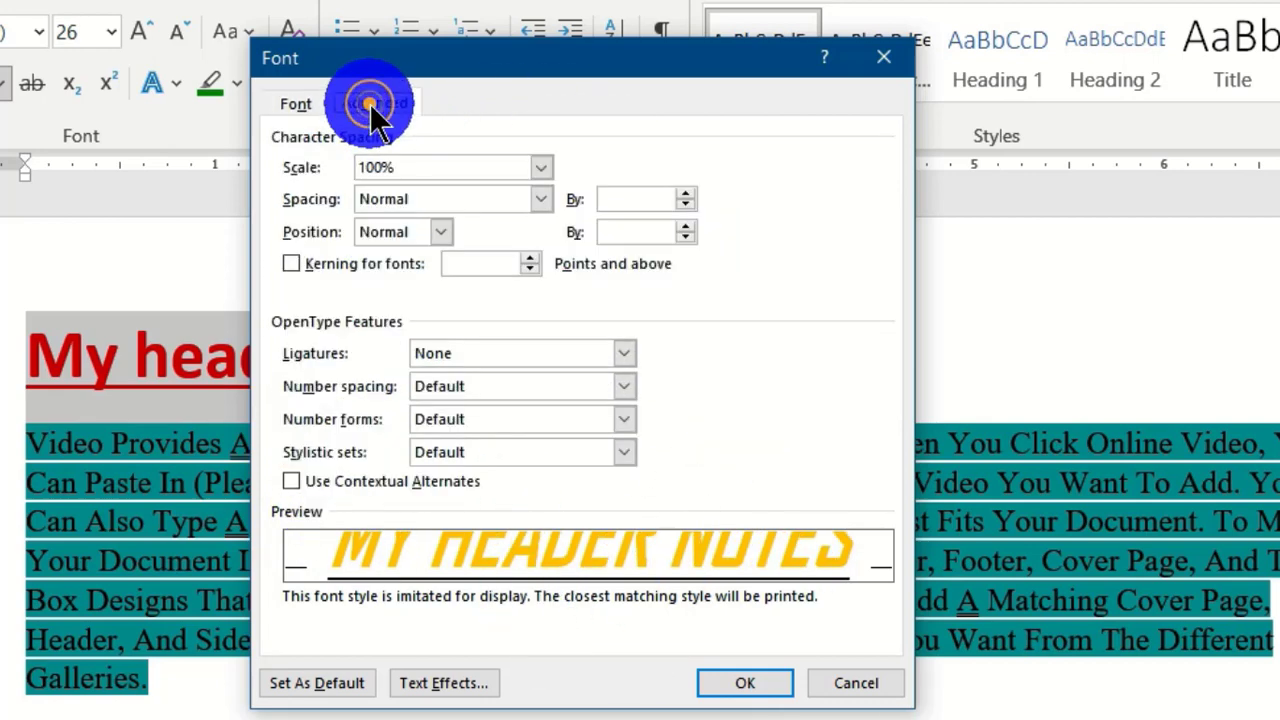
{"action": "left_click", "coordinate": [540, 166]}
{"action": "left_click_drag", "start_coordinate": [540, 162], "coordinate": [429, 194]}
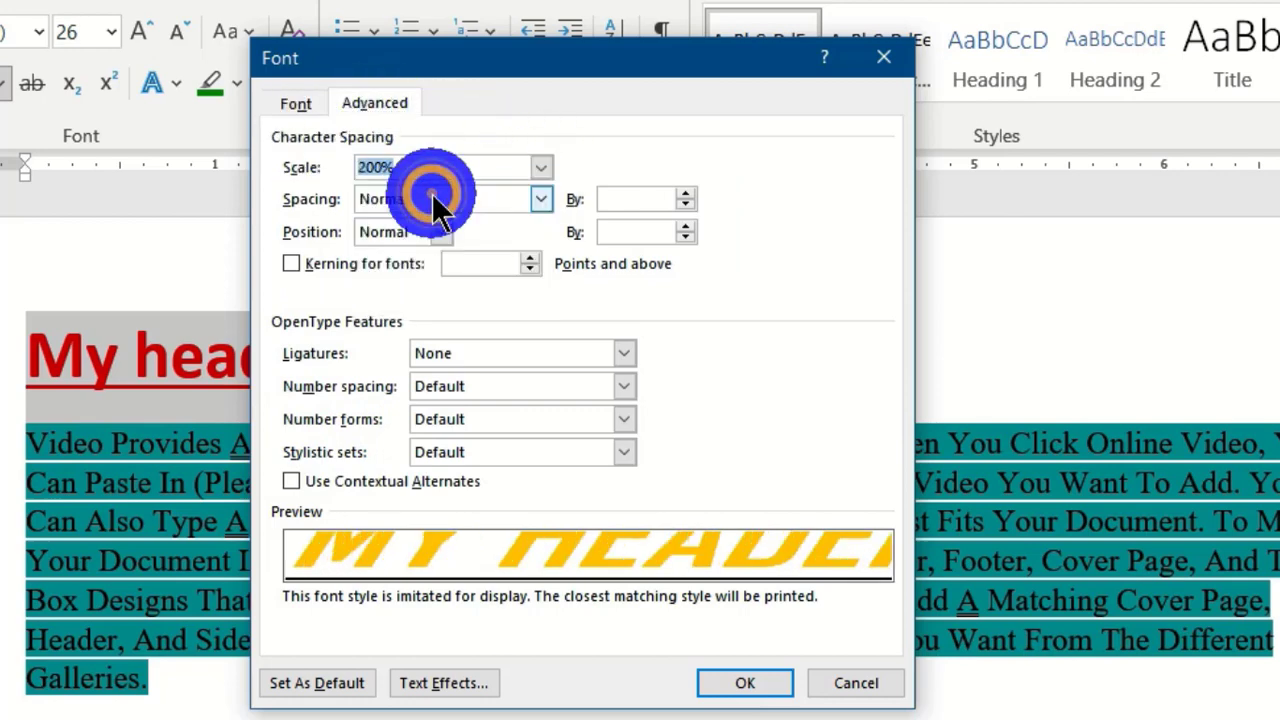
{"action": "left_click_drag", "start_coordinate": [537, 180], "coordinate": [375, 236]}
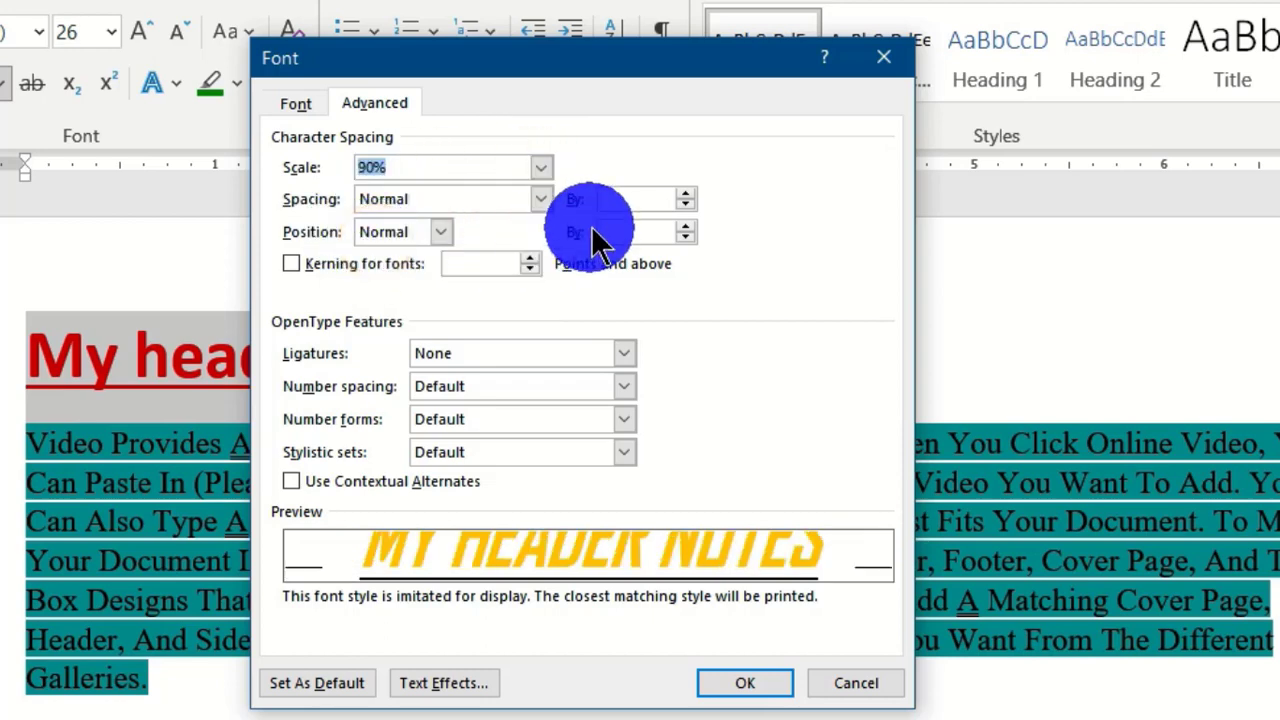
{"action": "left_click", "coordinate": [540, 167]}
{"action": "left_click", "coordinate": [392, 210]}
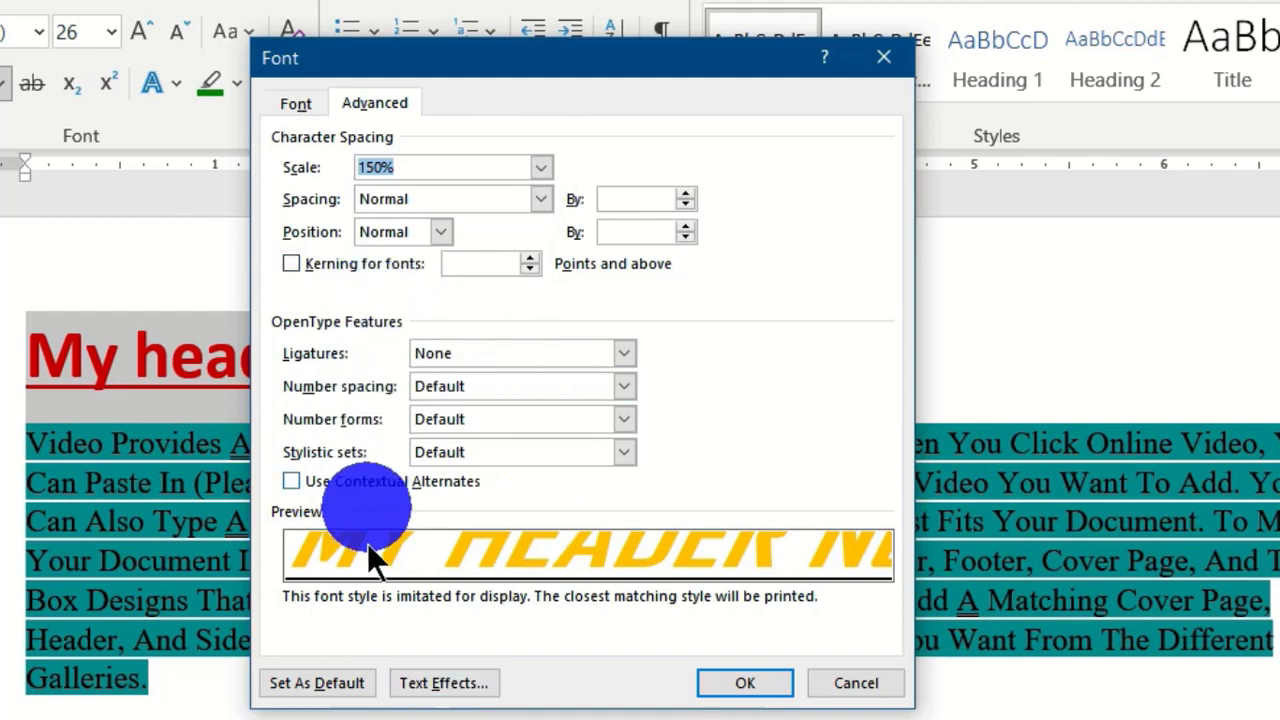
{"action": "left_click", "coordinate": [750, 686]}
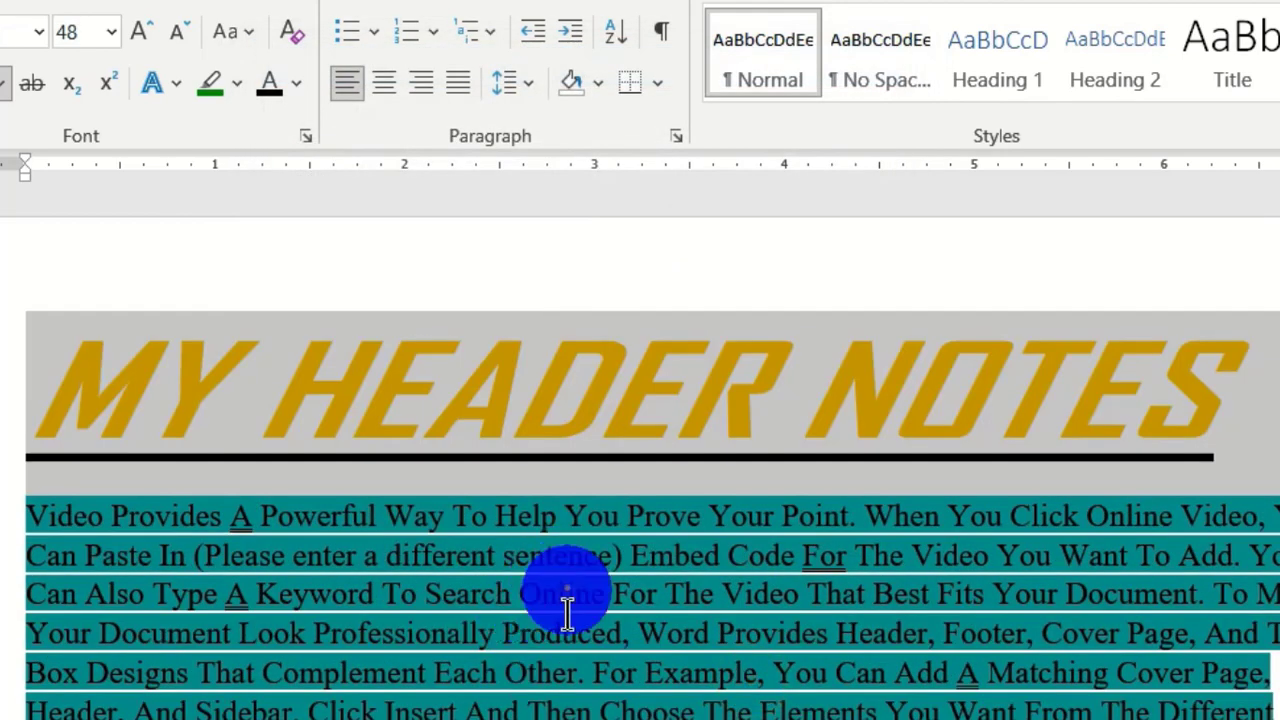
{"action": "left_click", "coordinate": [565, 588]}
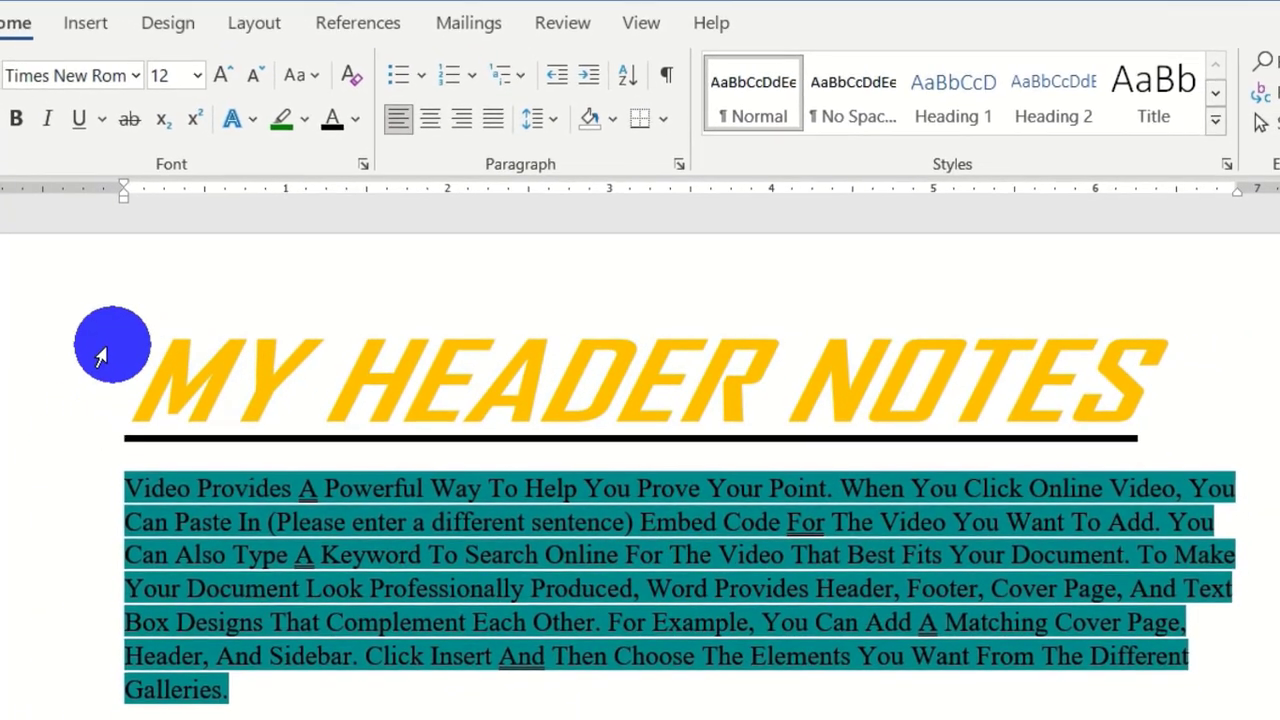